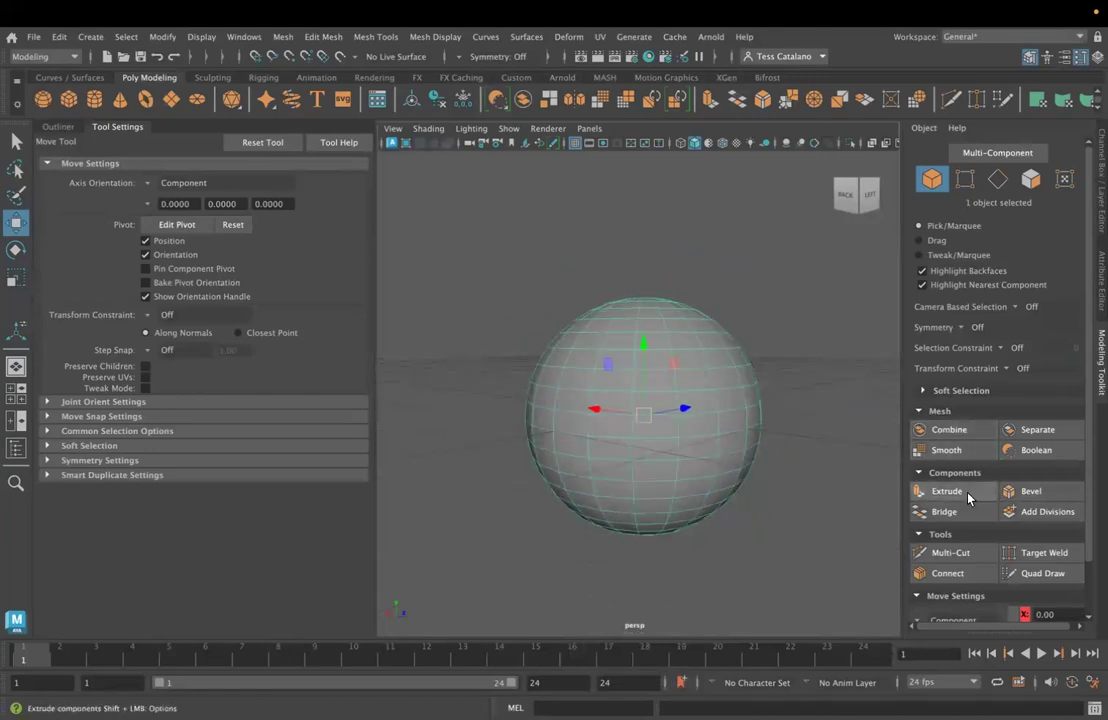
# - Duplicate the sphere and place the copy to the left of the original
pyautogui.keyDown('alt'); pyautogui.moveTo(790, 382); pyautogui.dragTo(860, 431); pyautogui.keyUp('alt')
pyautogui.scroll(-3, 797, 453)
pyautogui.scroll(-2, 760, 470)
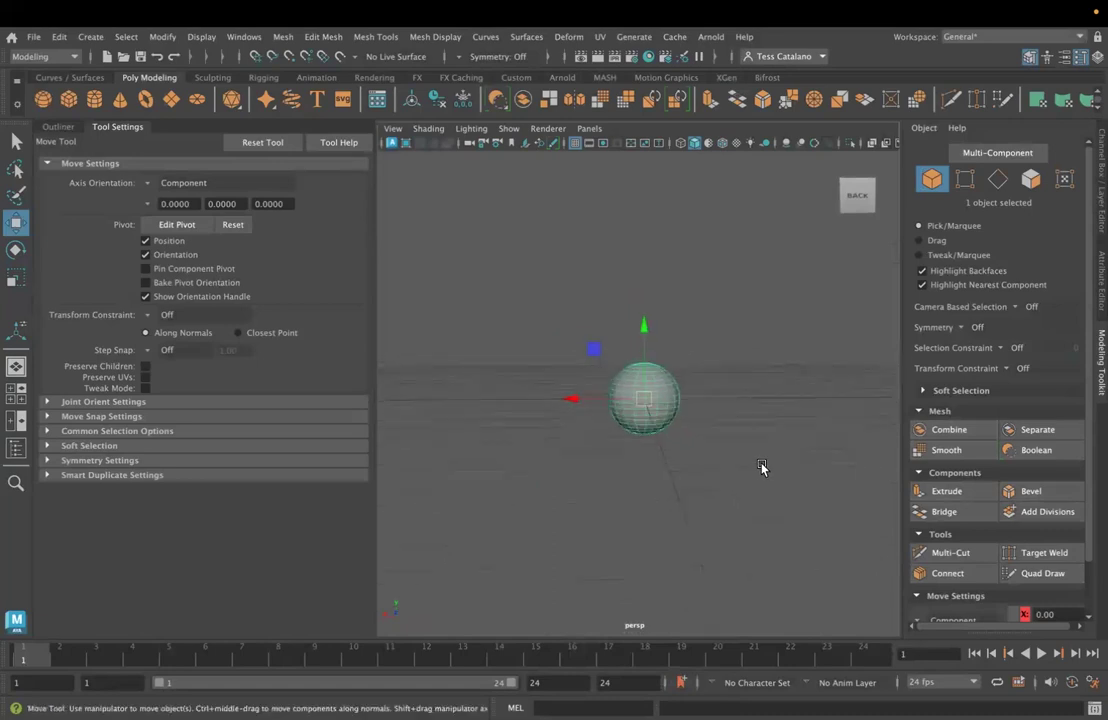
pyautogui.hotkey('ctrl', 'd')
pyautogui.moveTo(574, 399); pyautogui.dragTo(459, 380)
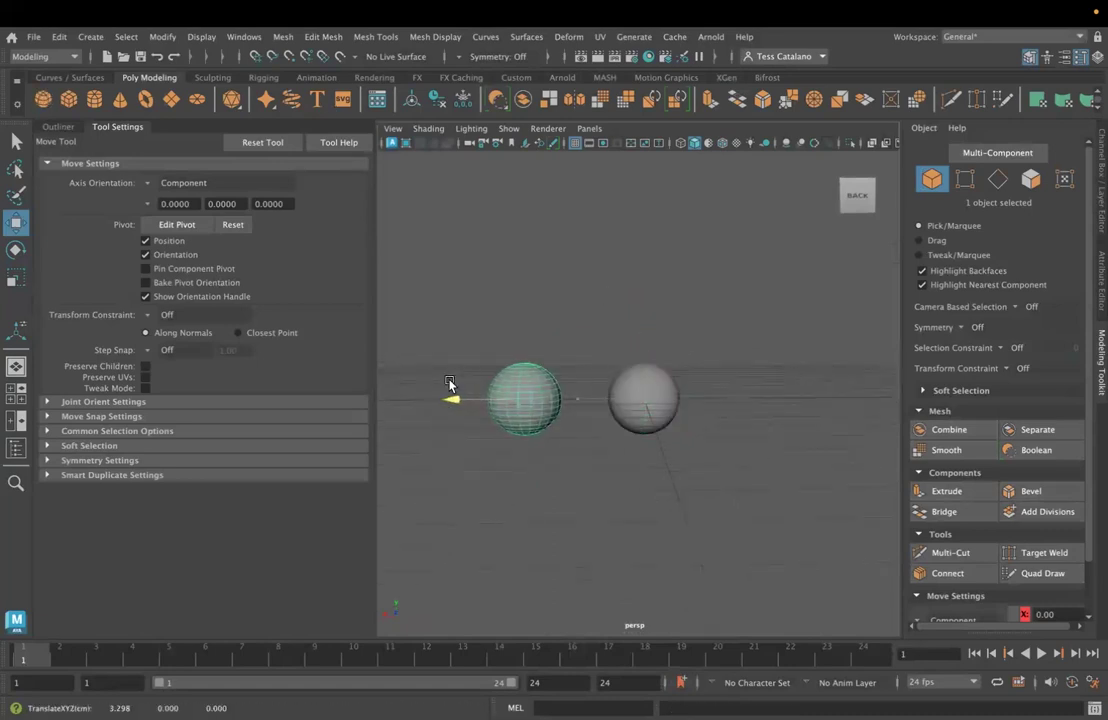
# - Select both spheres, pSphere1 and pSphere2, using the Outliner and viewport
pyautogui.click(58, 126)
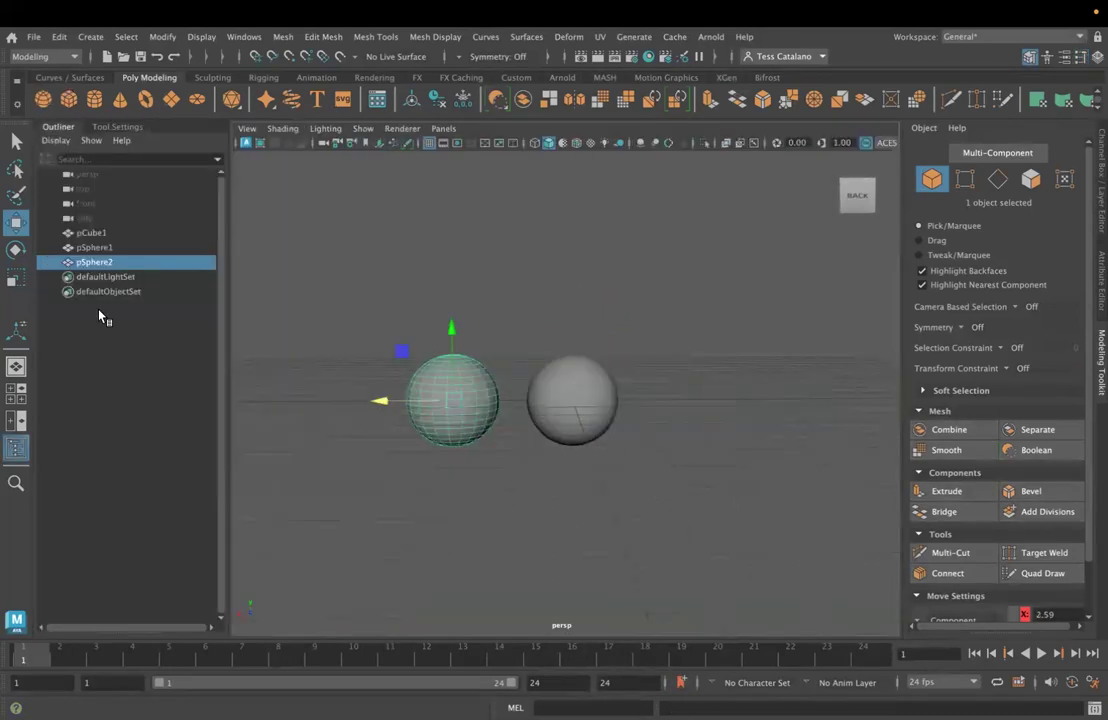
pyautogui.click(84, 245)
pyautogui.keyDown('ctrl'); pyautogui.click(85, 237); pyautogui.keyUp('ctrl')
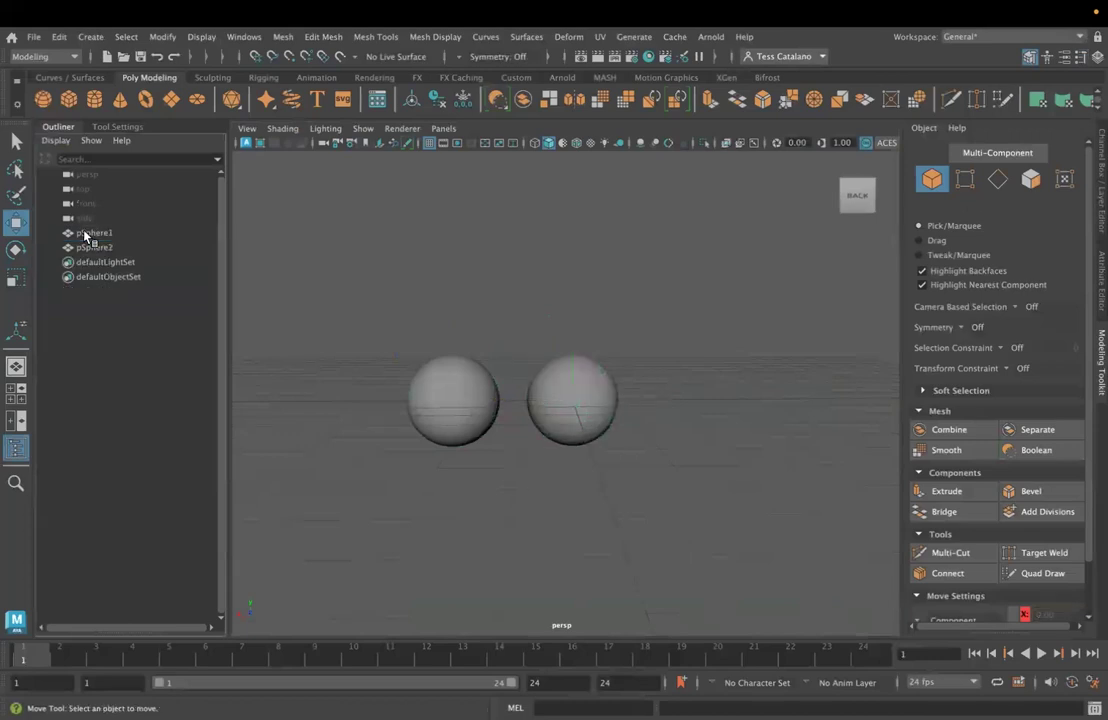
pyautogui.click(86, 236)
pyautogui.press('Down')
pyautogui.press('Up')
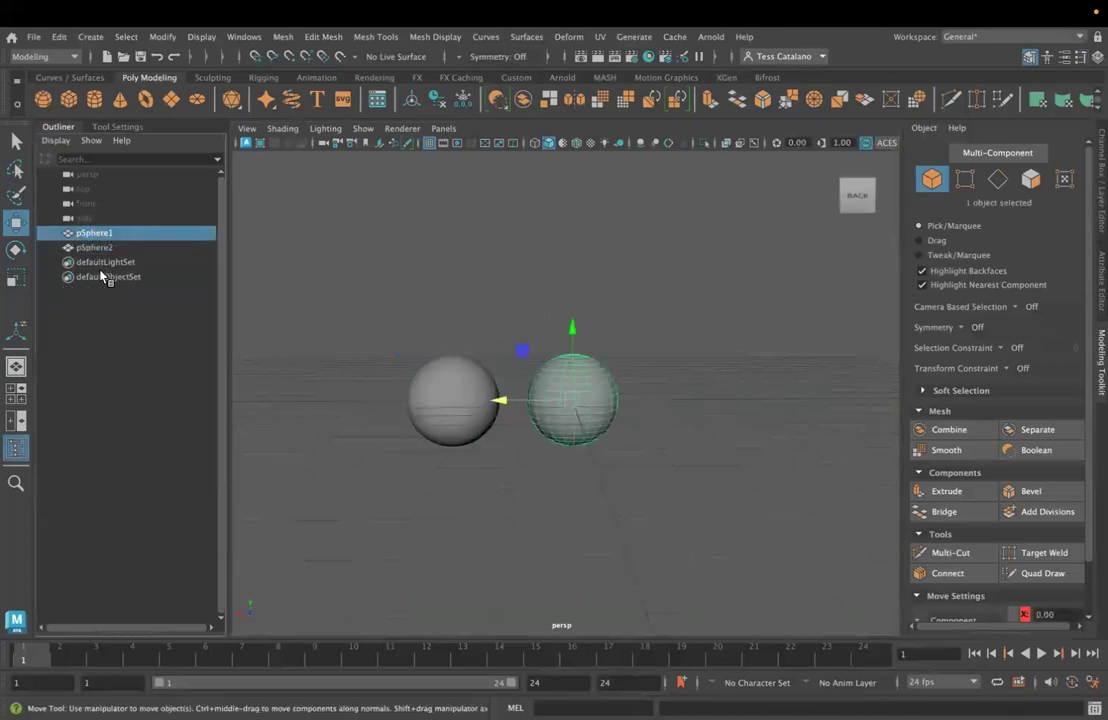
pyautogui.click(91, 248)
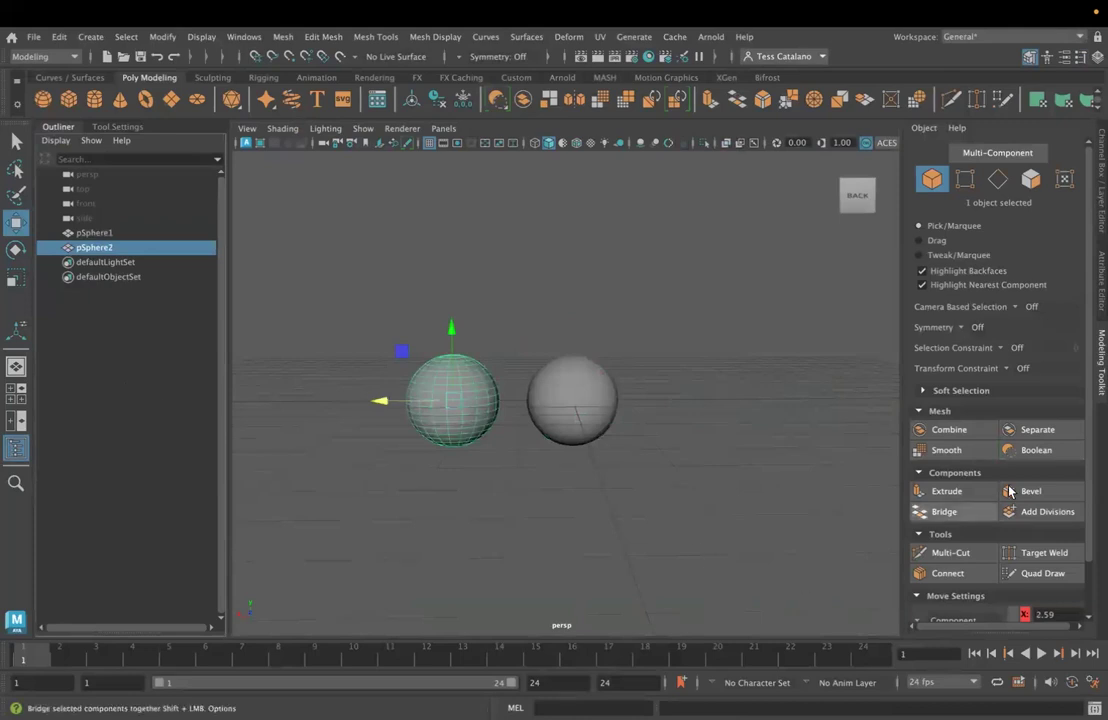
pyautogui.keyDown('shift'); pyautogui.click(569, 411); pyautogui.keyUp('shift')
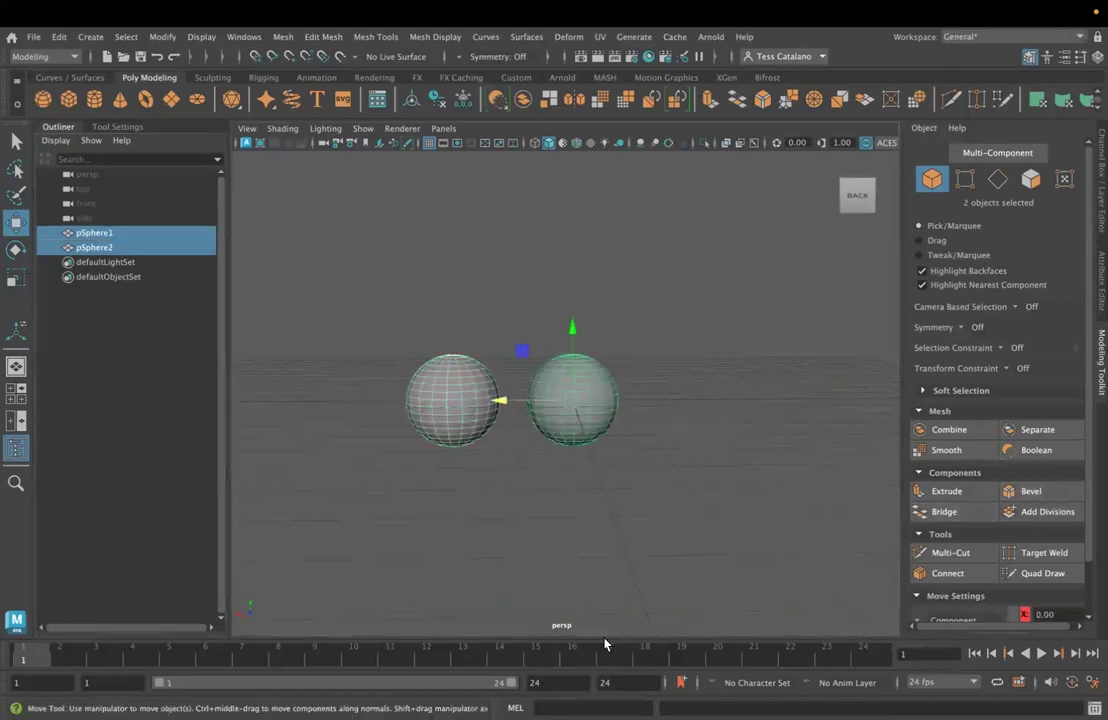
# - Combine the two spheres into one mesh and lower it slightly
pyautogui.click(972, 432)
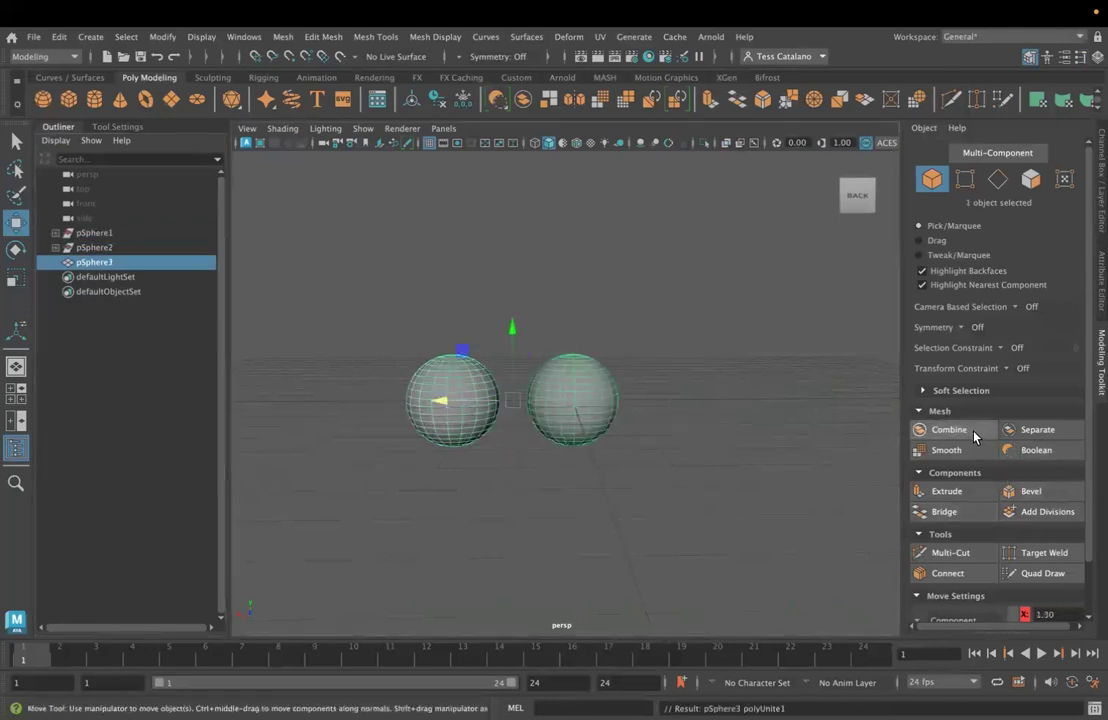
pyautogui.click(505, 405)
pyautogui.click(537, 435)
pyautogui.moveTo(512, 333); pyautogui.dragTo(519, 365)
pyautogui.moveTo(581, 303); pyautogui.dragTo(441, 351)
# - Slide pSphere1 further right, and shift pSphere2 further left and lower
pyautogui.click(97, 248)
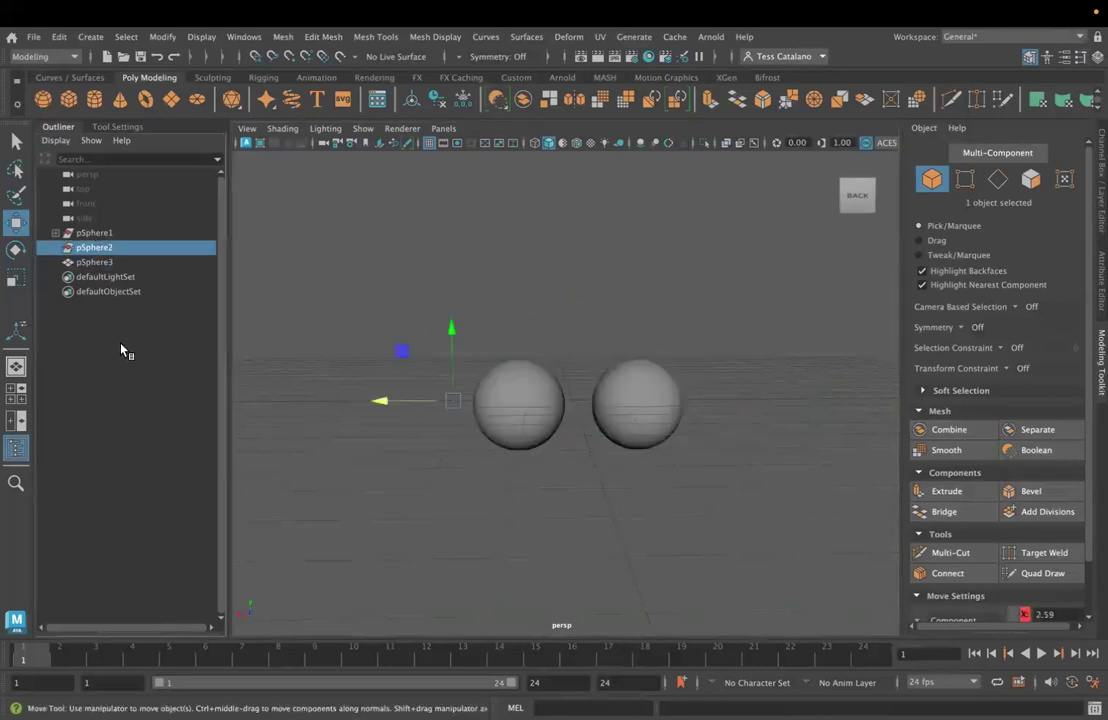
pyautogui.click(90, 233)
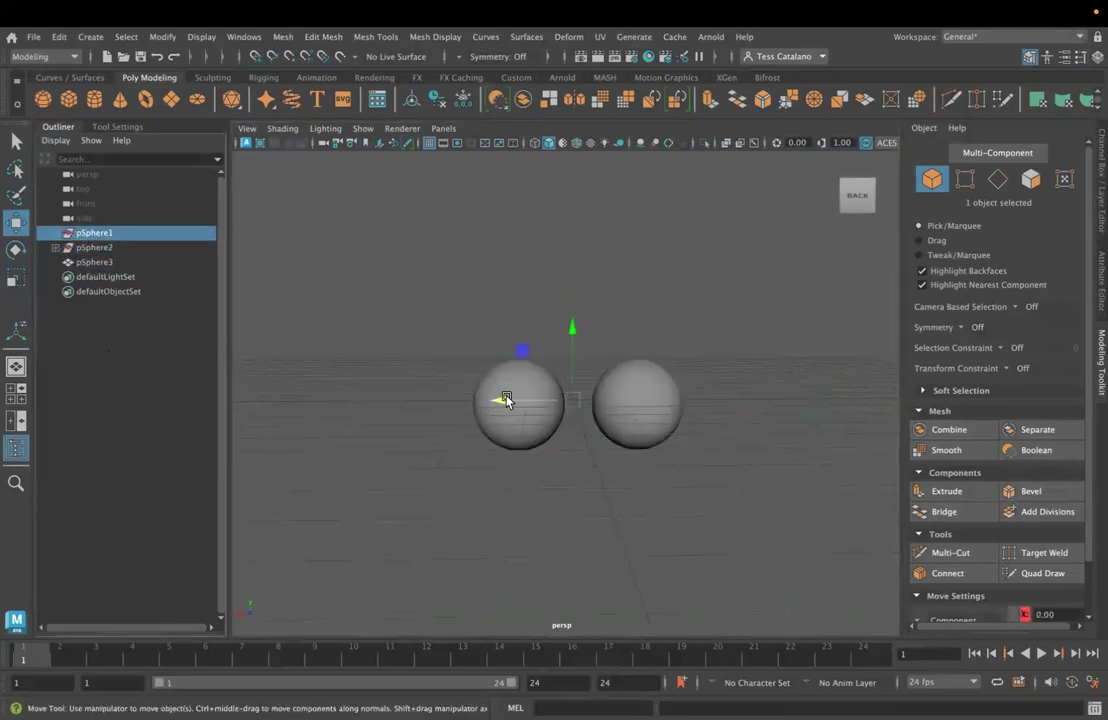
pyautogui.moveTo(502, 401); pyautogui.dragTo(550, 423)
pyautogui.click(95, 248)
pyautogui.moveTo(380, 400)
pyautogui.mouseDown()
pyautogui.moveTo(302, 396)
pyautogui.moveTo(395, 420)
pyautogui.moveTo(382, 420)
pyautogui.mouseUp()
pyautogui.moveTo(458, 335); pyautogui.dragTo(457, 400)
# - Inspect the children of pSphere1 and pSphere2 in the Outliner, then select pSphere3
pyautogui.click(88, 262)
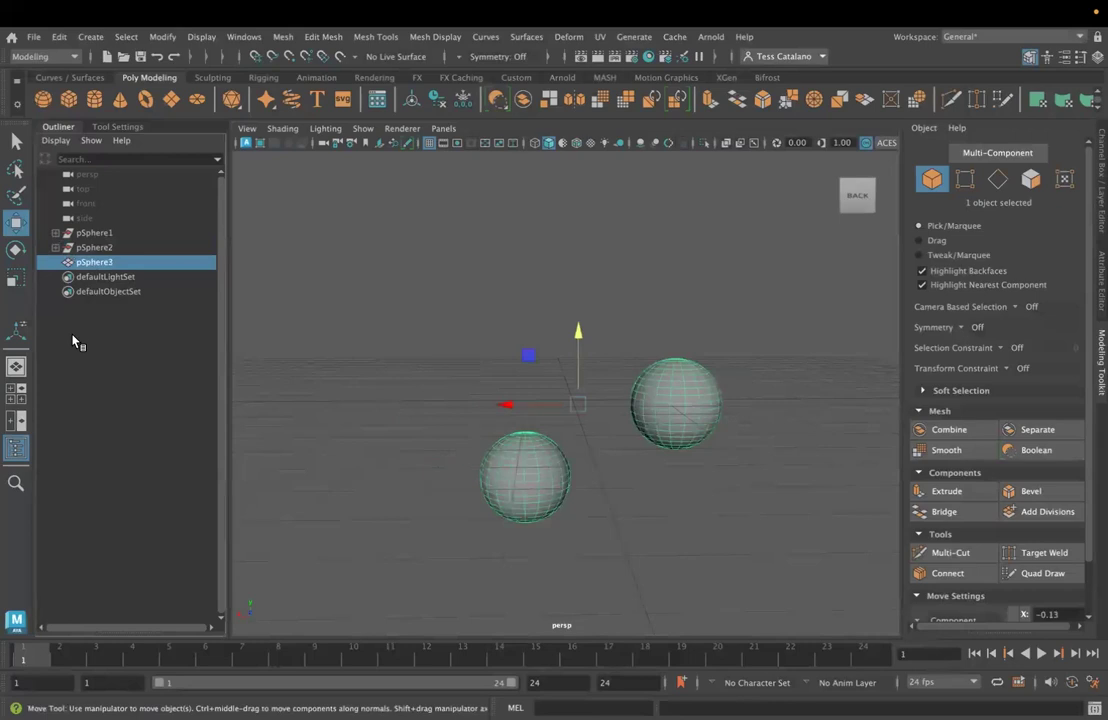
pyautogui.click(56, 232)
pyautogui.click(96, 248)
pyautogui.click(56, 232)
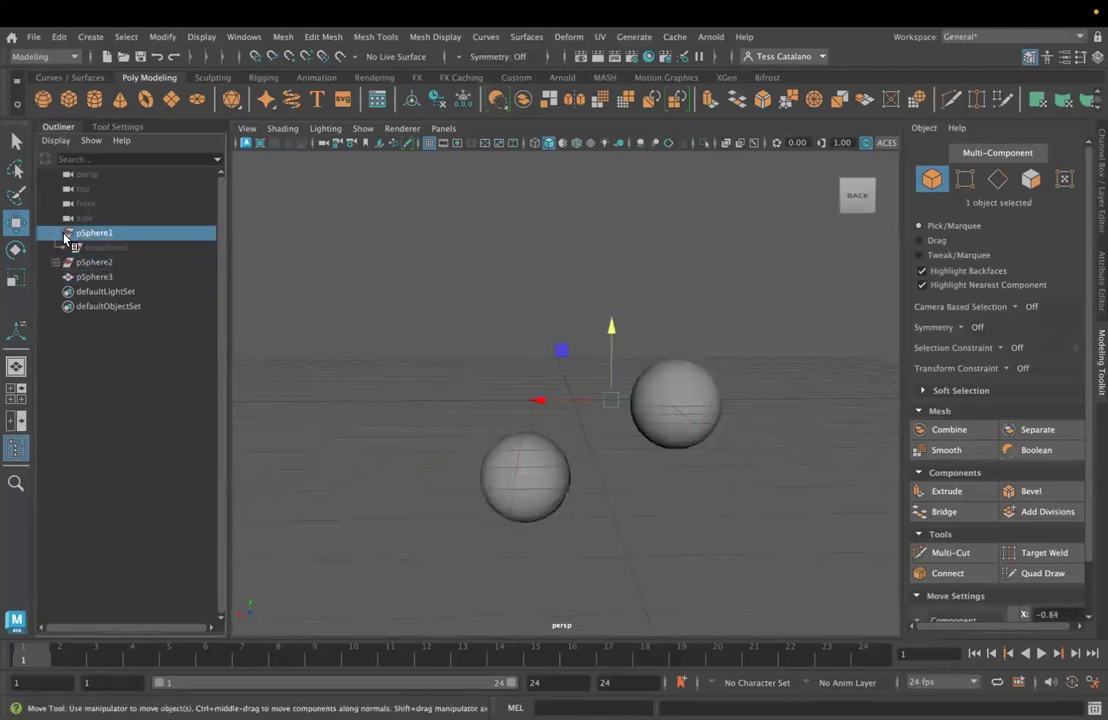
pyautogui.click(66, 247)
pyautogui.click(55, 248)
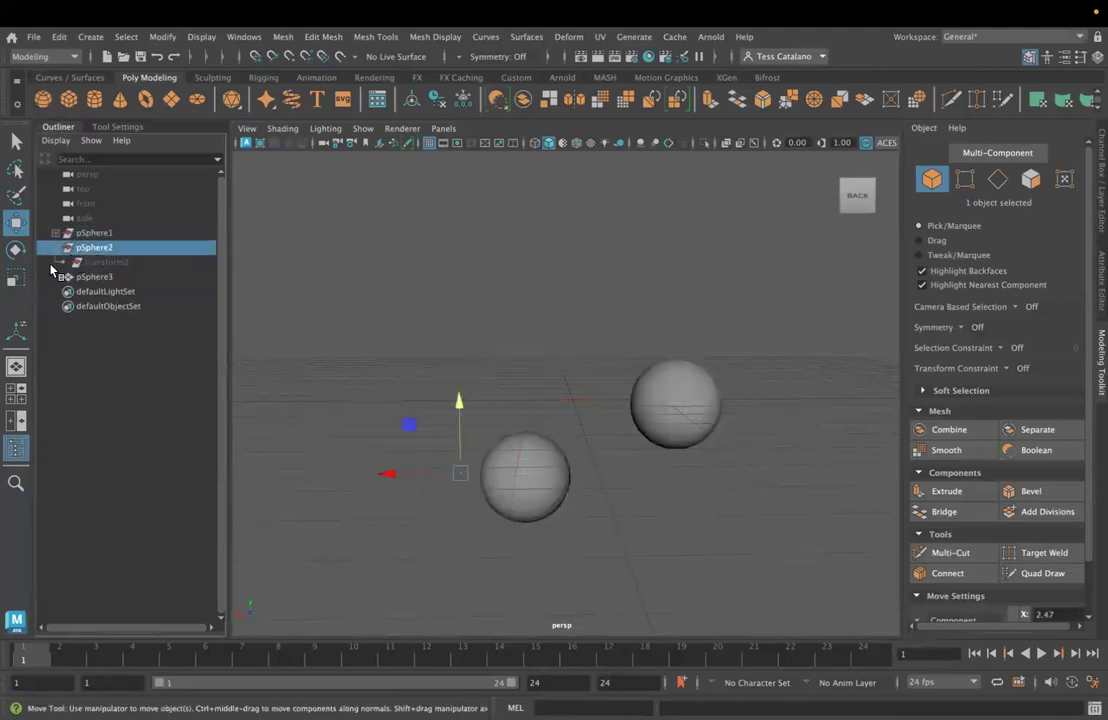
pyautogui.click(56, 248)
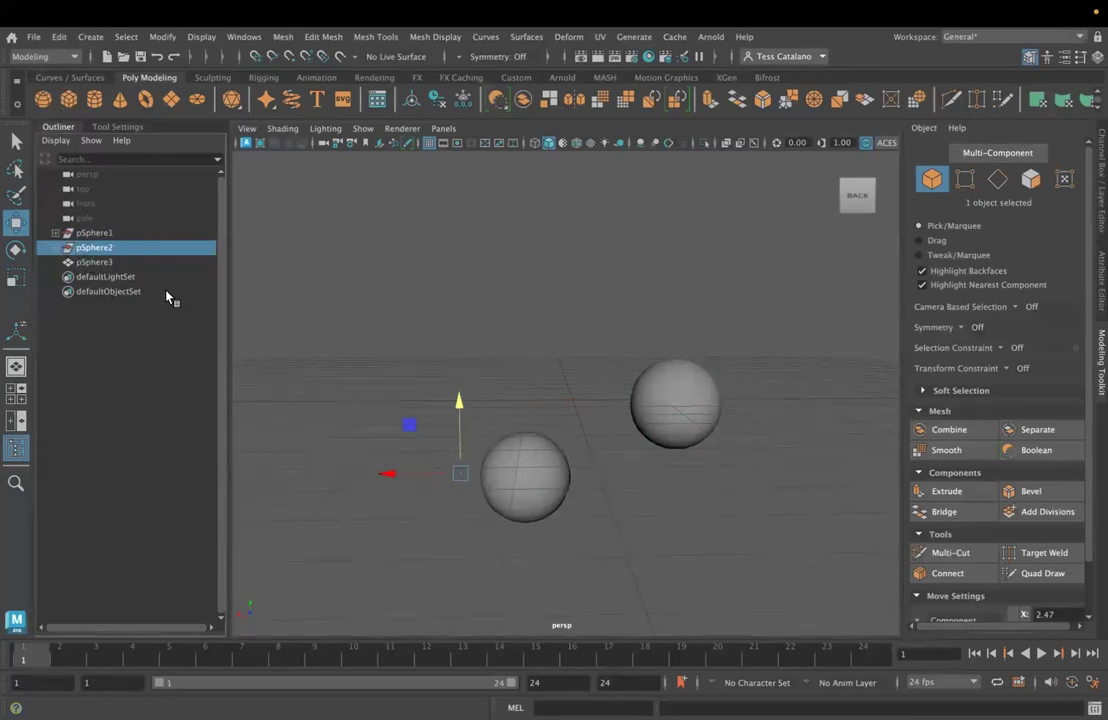
pyautogui.click(100, 262)
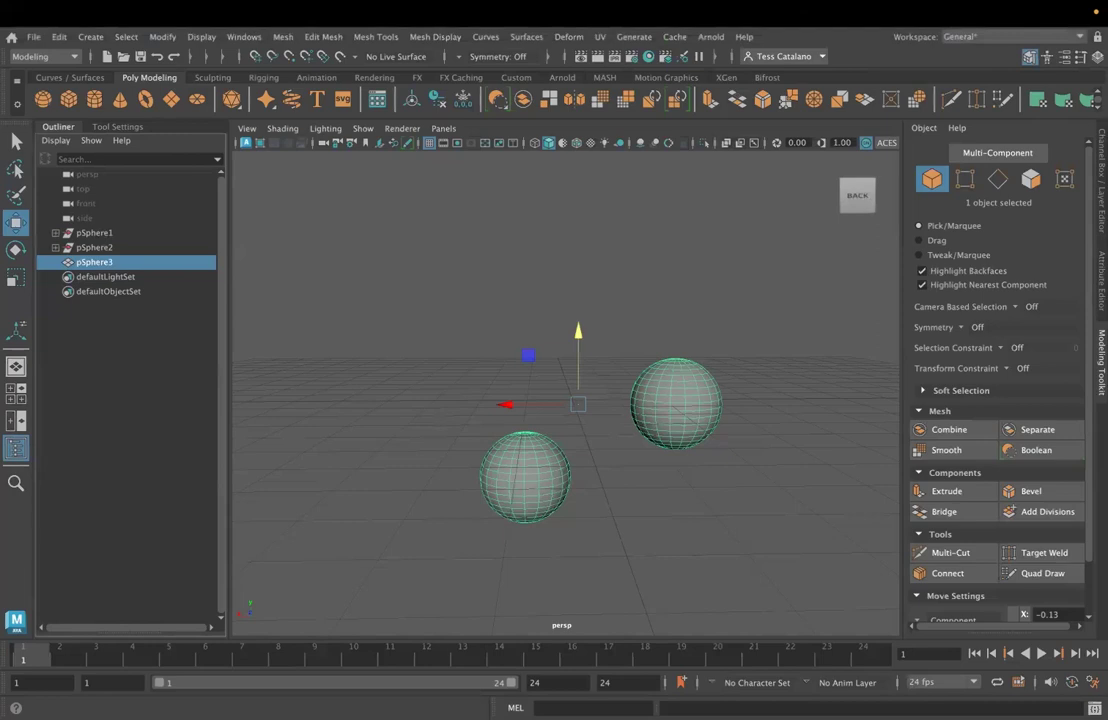
# - Check the polyUnite1 node, delete all scene history, and reselect pSphere3
pyautogui.hotkey('ctrl', 'a')
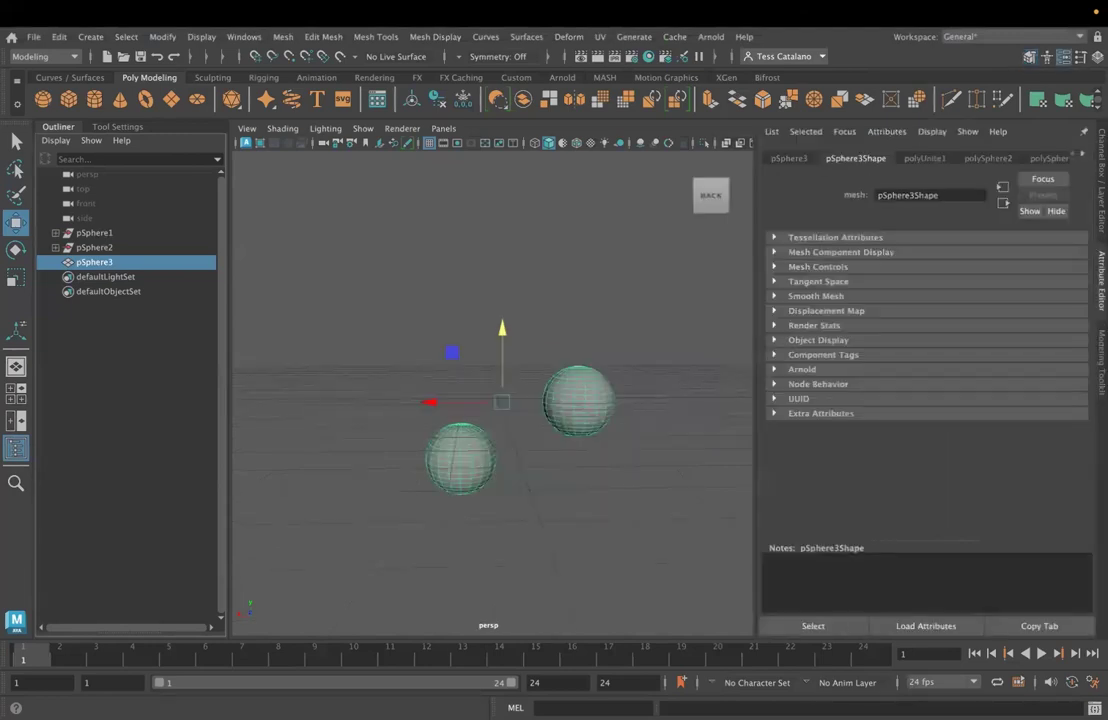
pyautogui.click(926, 159)
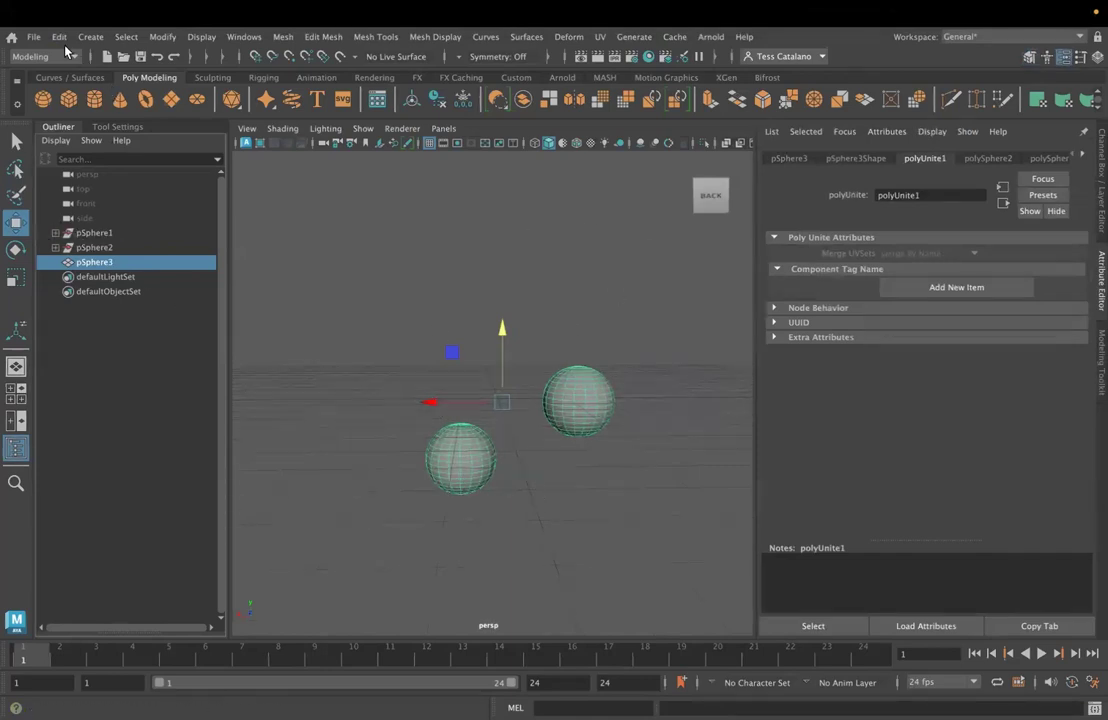
pyautogui.click(59, 37)
pyautogui.moveTo(87, 230)
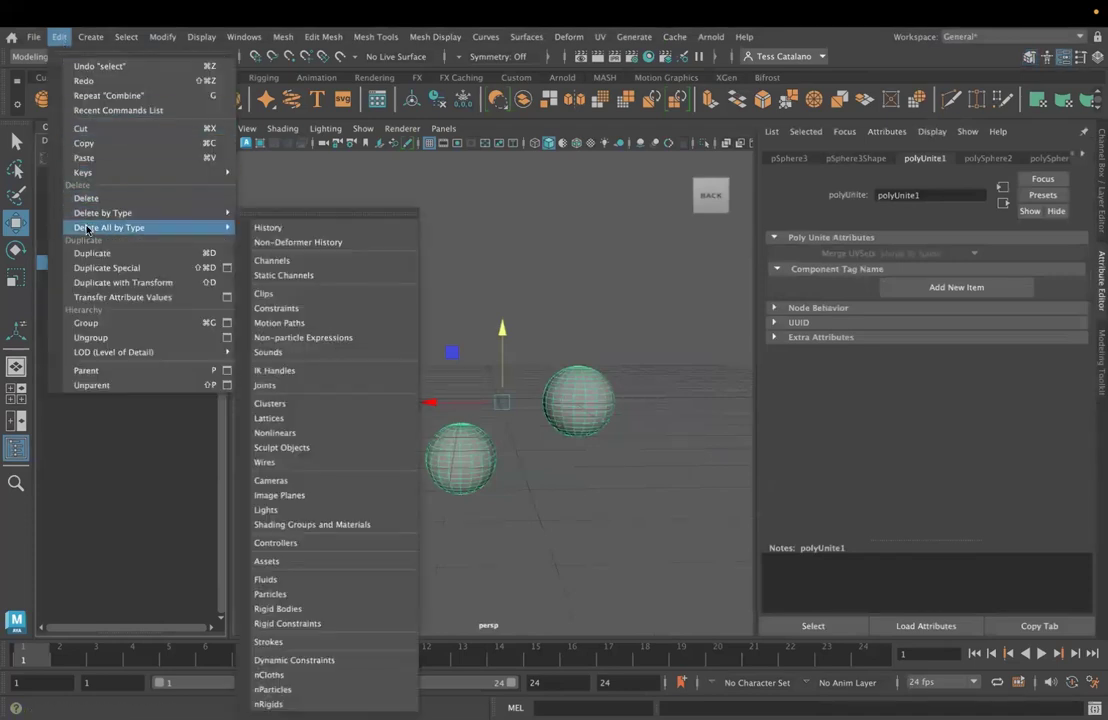
pyautogui.click(346, 228)
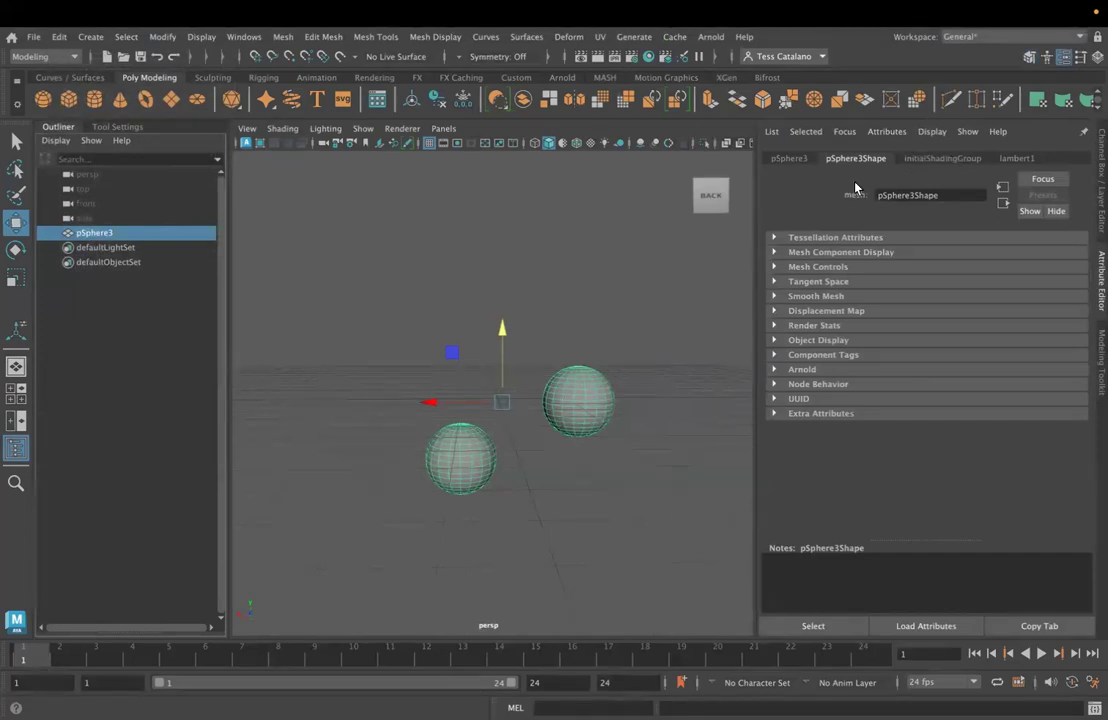
pyautogui.click(613, 413)
pyautogui.click(468, 480)
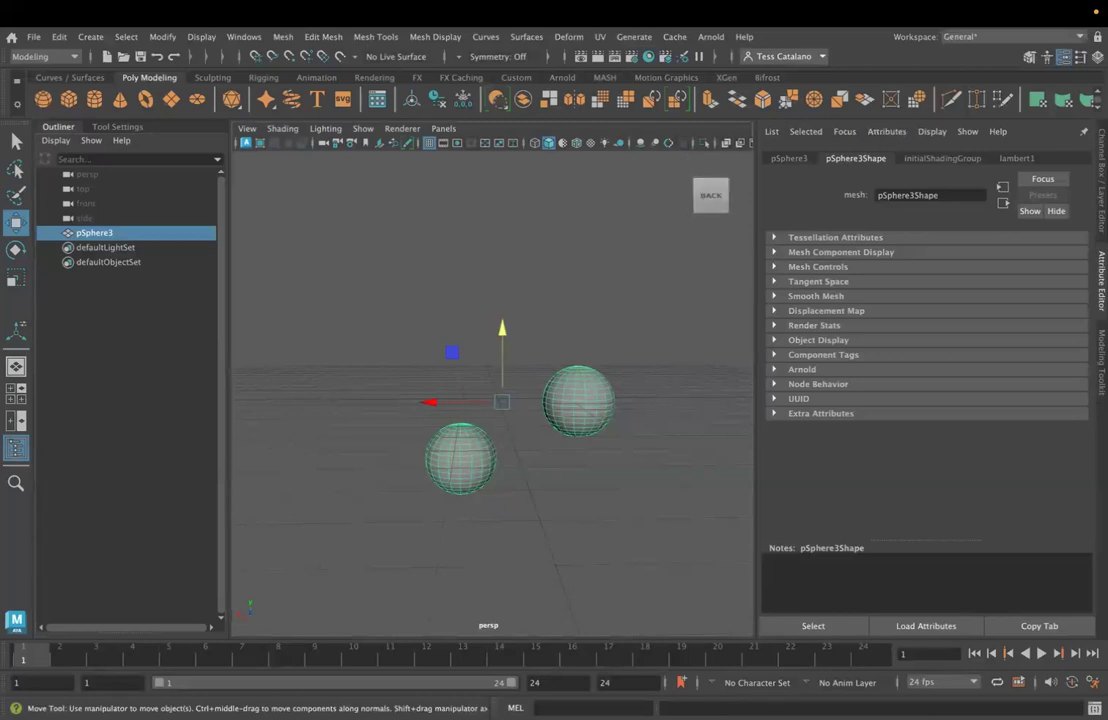
pyautogui.click(1030, 56)
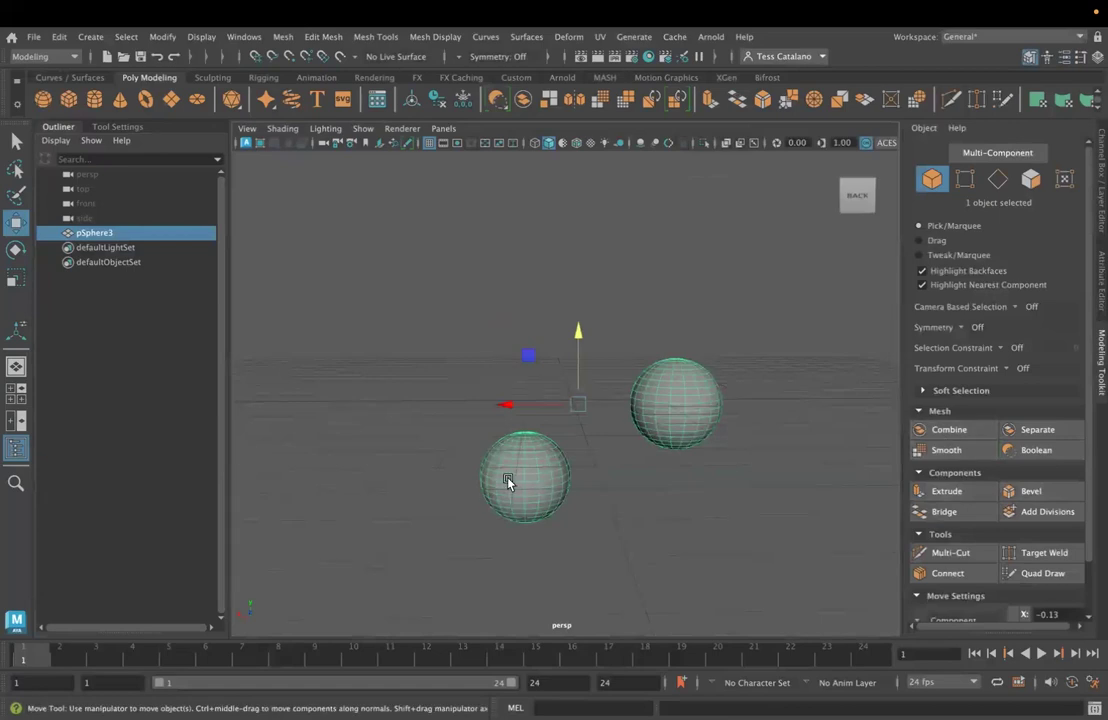
# - Separate pSphere3, then select its parts polySurface1 and polySurface2 in the Outliner
pyautogui.keyDown('alt'); pyautogui.moveTo(697, 487); pyautogui.dragTo(560, 288); pyautogui.keyUp('alt')
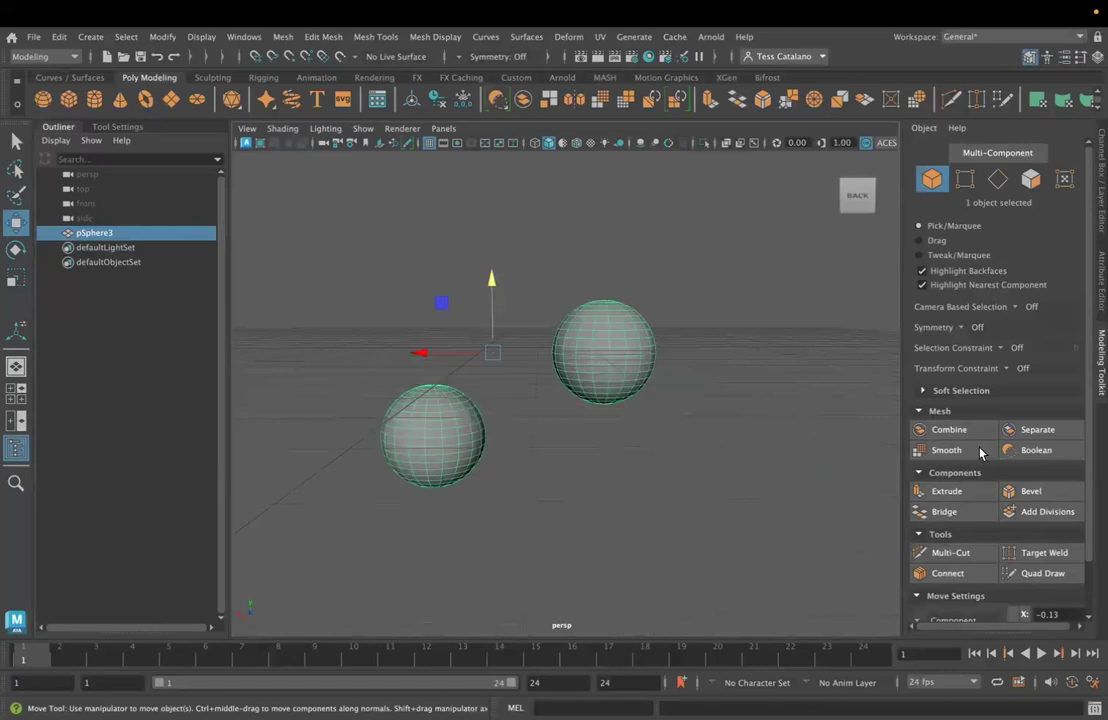
pyautogui.click(1038, 430)
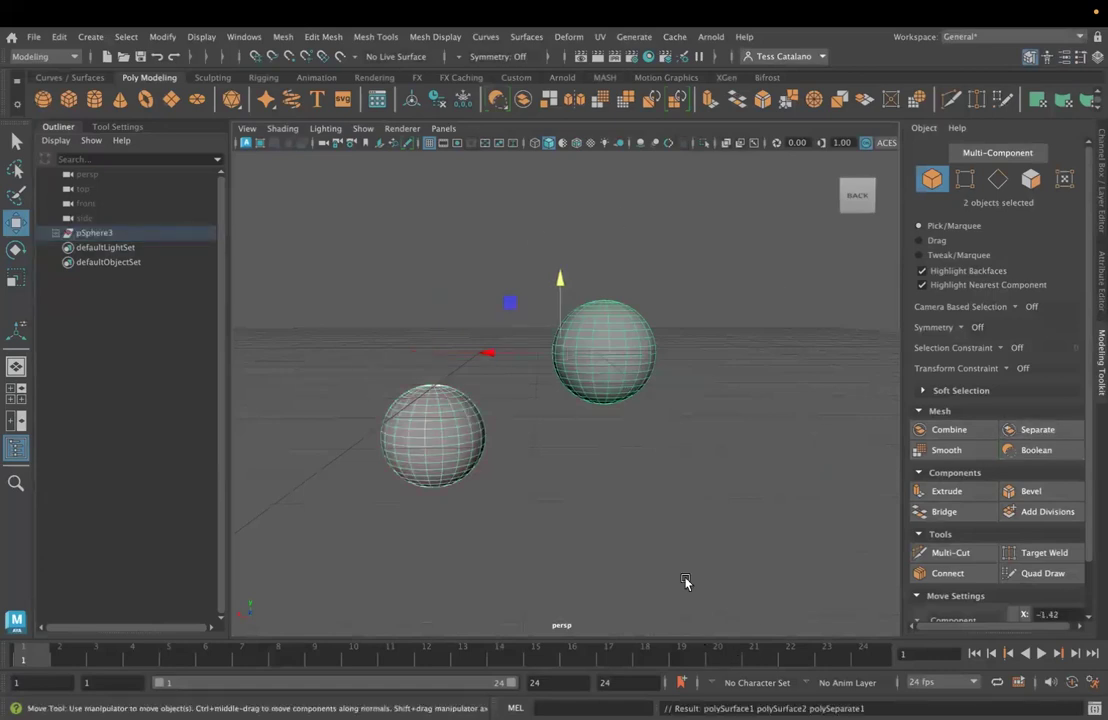
pyautogui.click(56, 234)
pyautogui.click(131, 248)
pyautogui.click(124, 262)
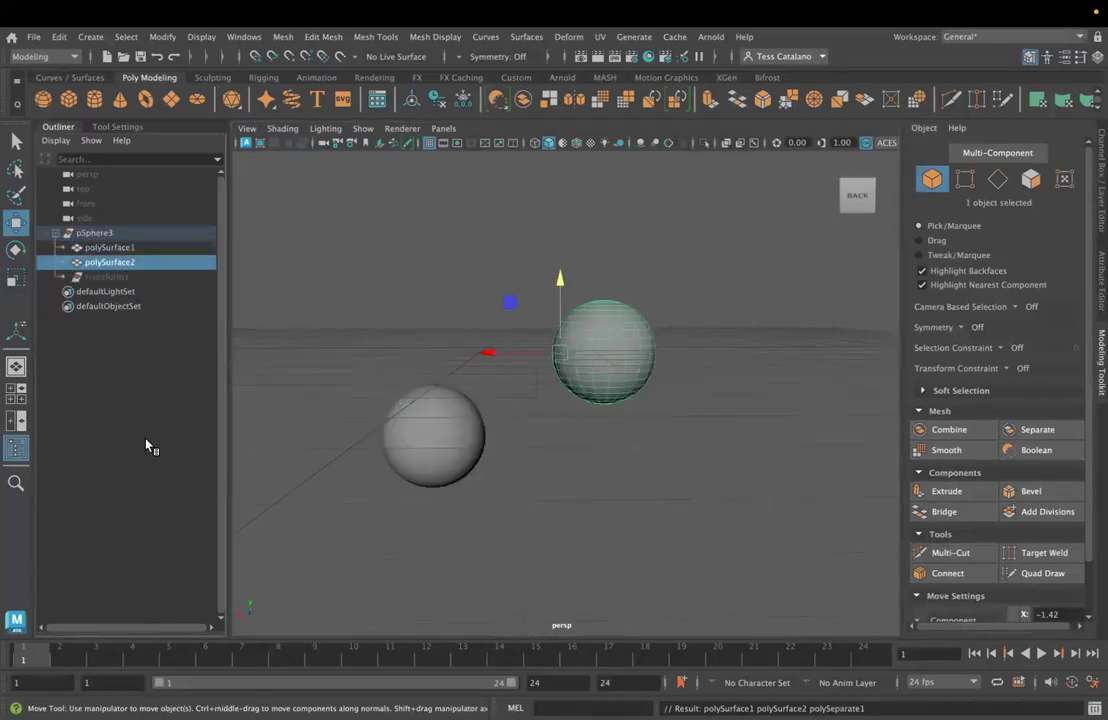
pyautogui.click(91, 233)
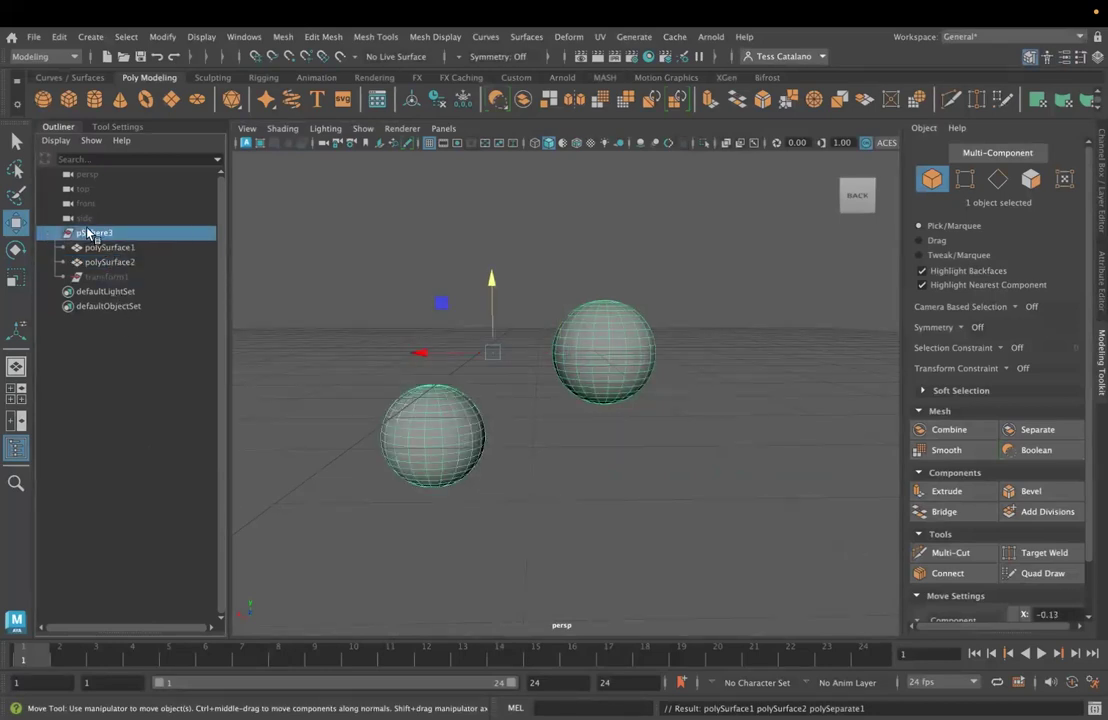
pyautogui.click(113, 249)
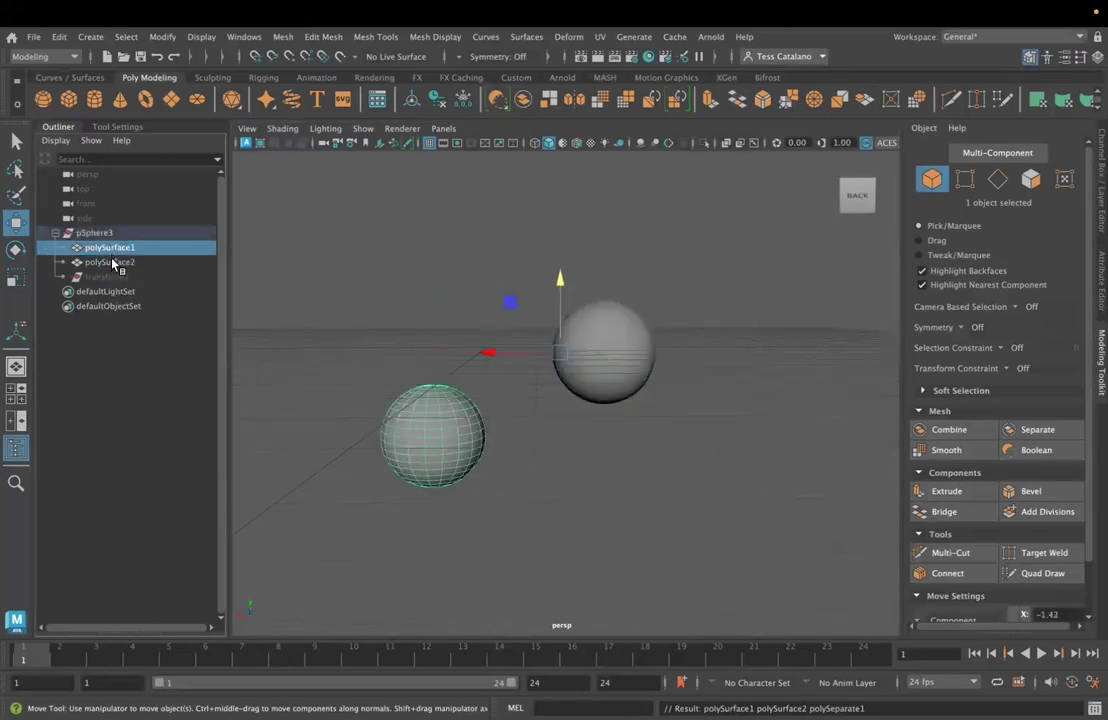
pyautogui.click(114, 263)
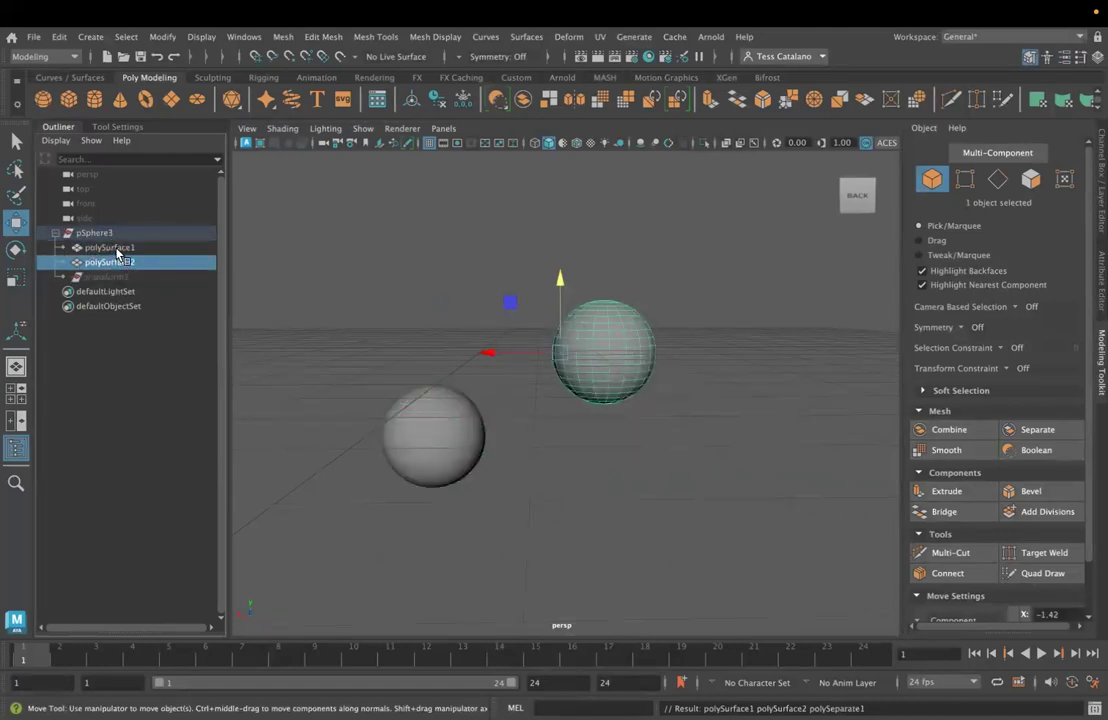
pyautogui.keyDown('ctrl'); pyautogui.click(121, 249); pyautogui.keyUp('ctrl')
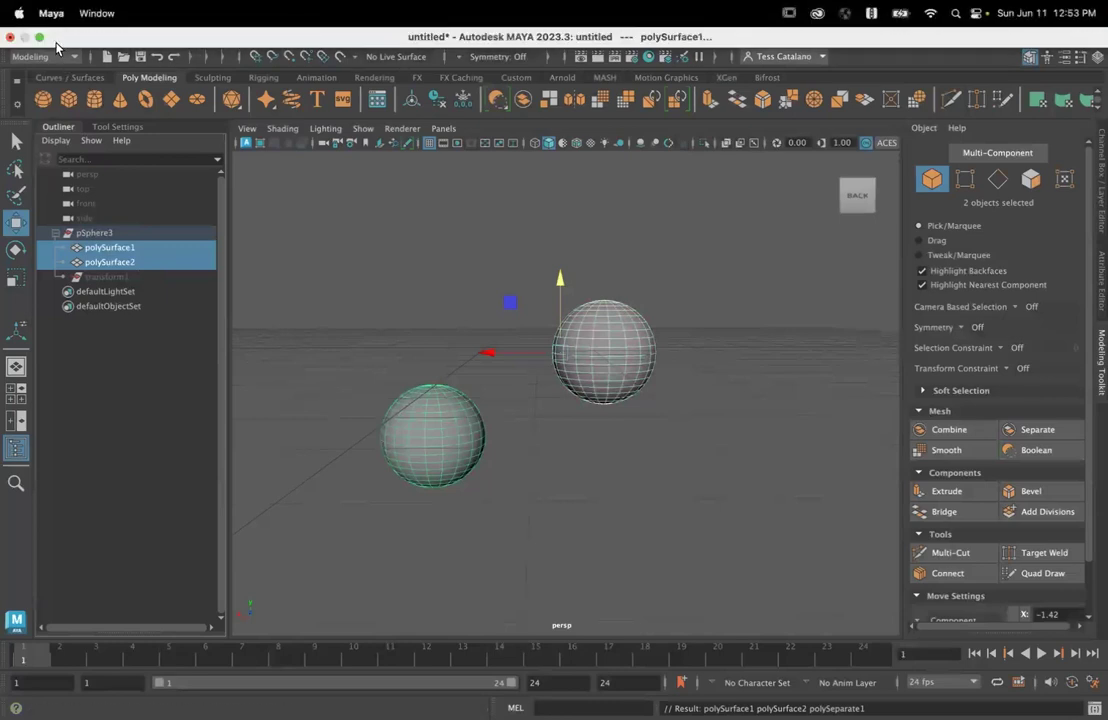
# - Inspect the polySeparate1 node and other tabs in polySurface1's Attribute Editor
pyautogui.hotkey('ctrl', 'a')
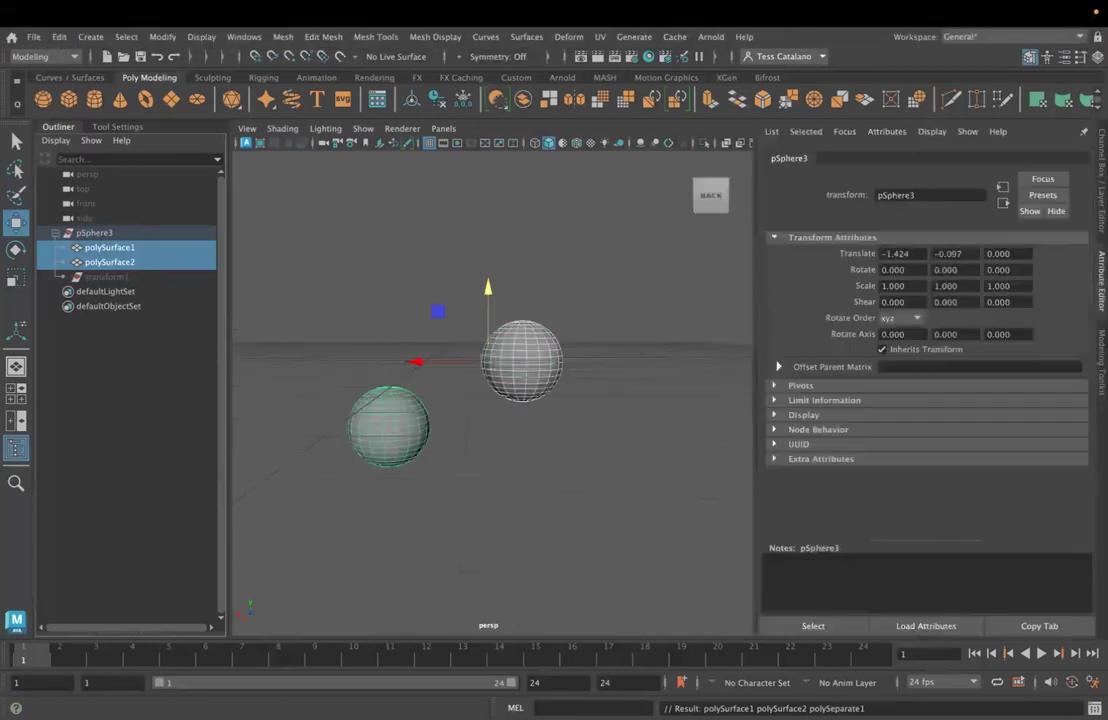
pyautogui.click(958, 158)
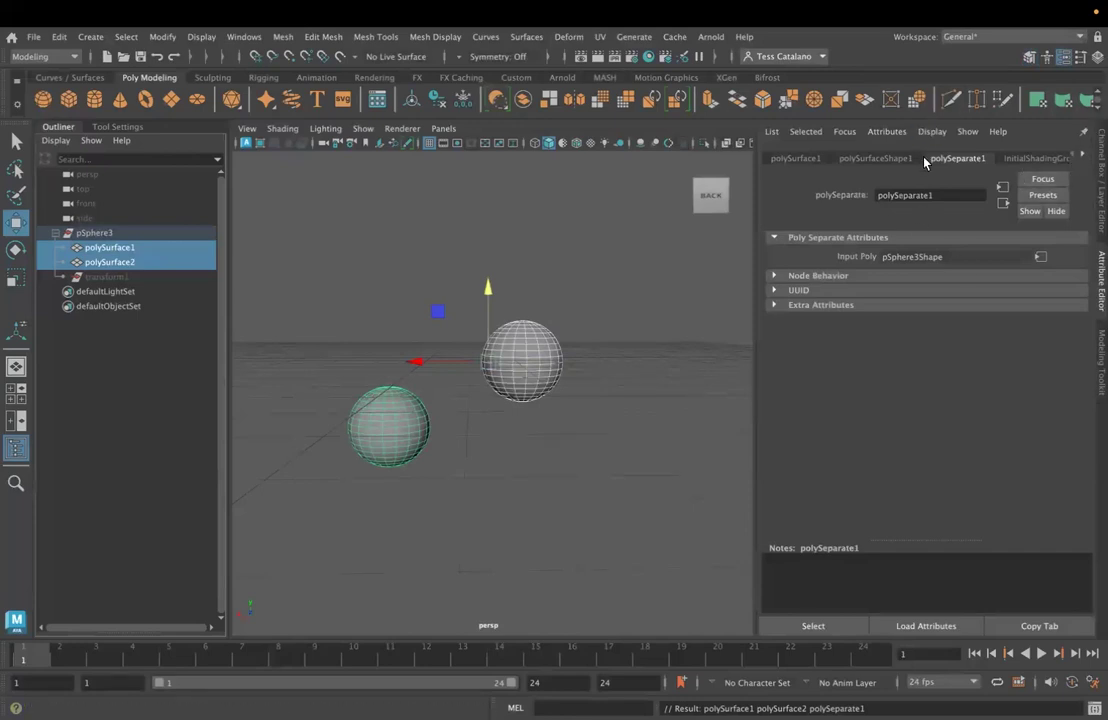
pyautogui.hotkey('ctrl', 'a')
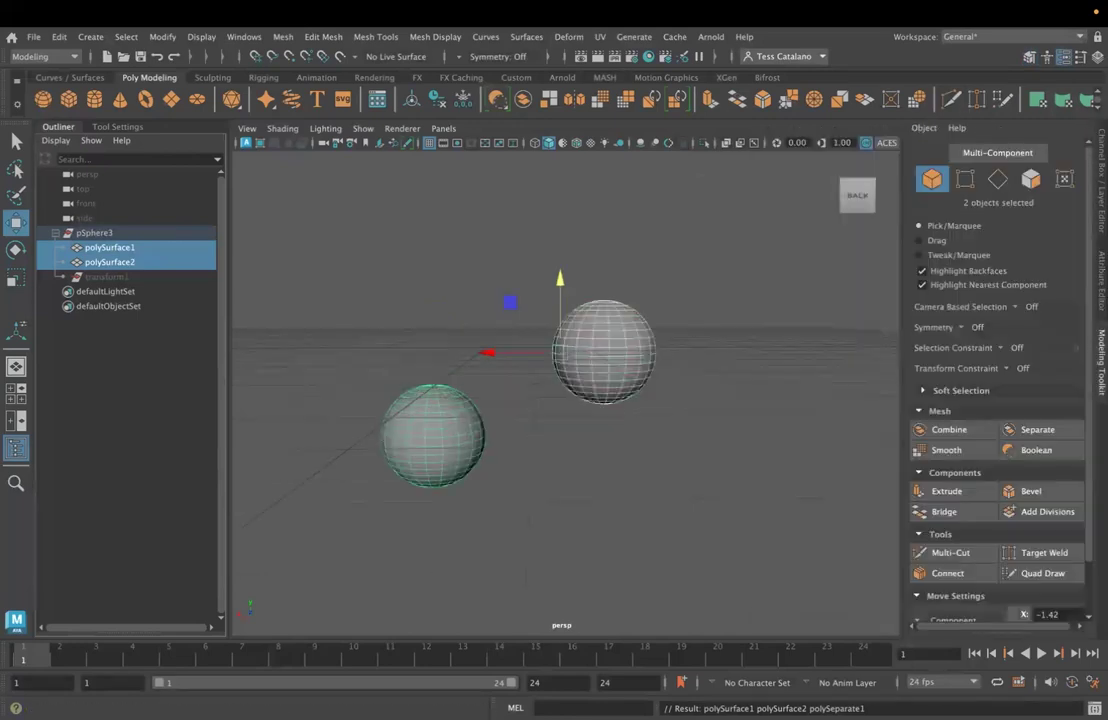
pyautogui.hotkey('ctrl', 'a')
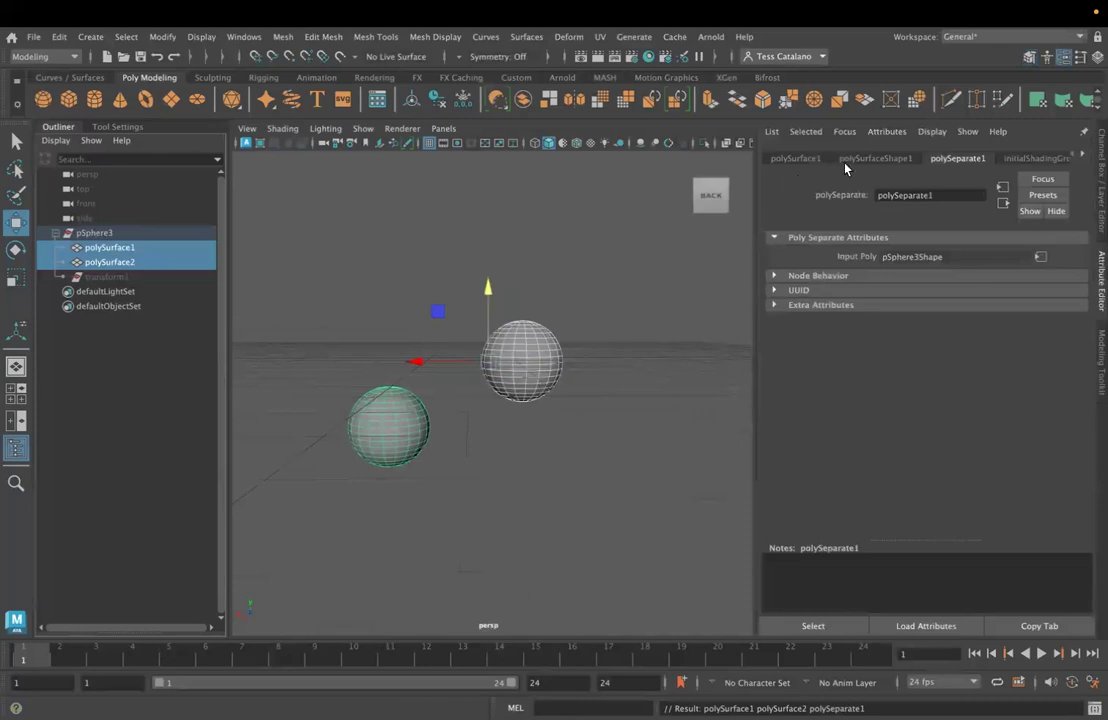
pyautogui.click(1082, 155)
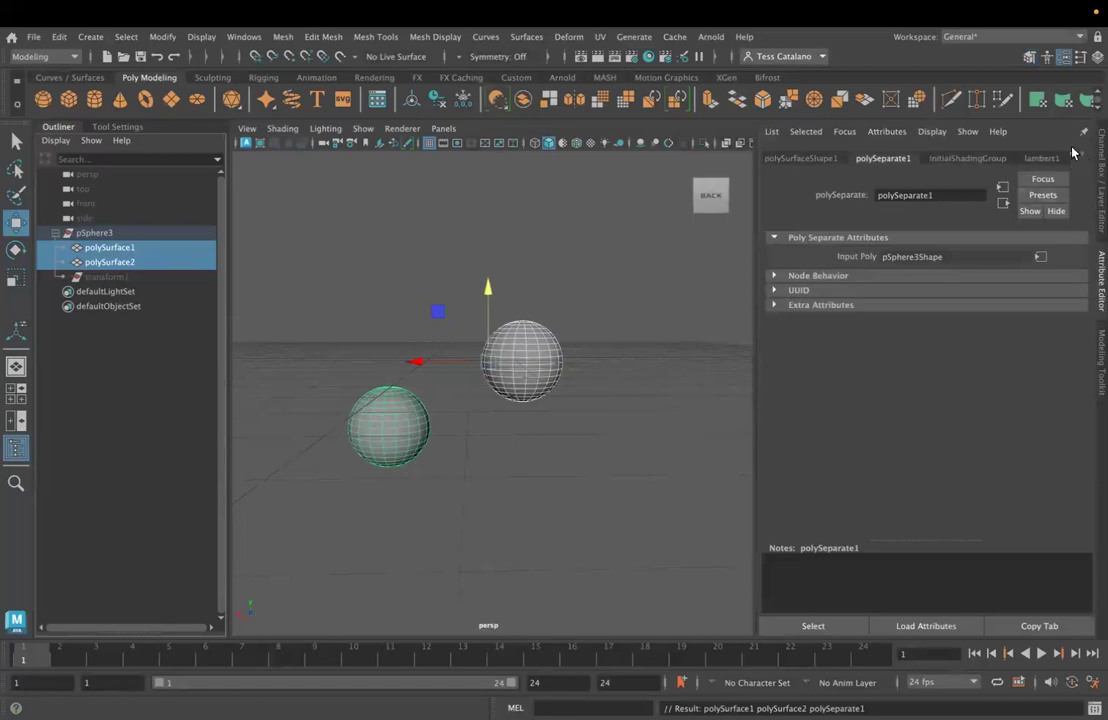
pyautogui.click(1069, 157)
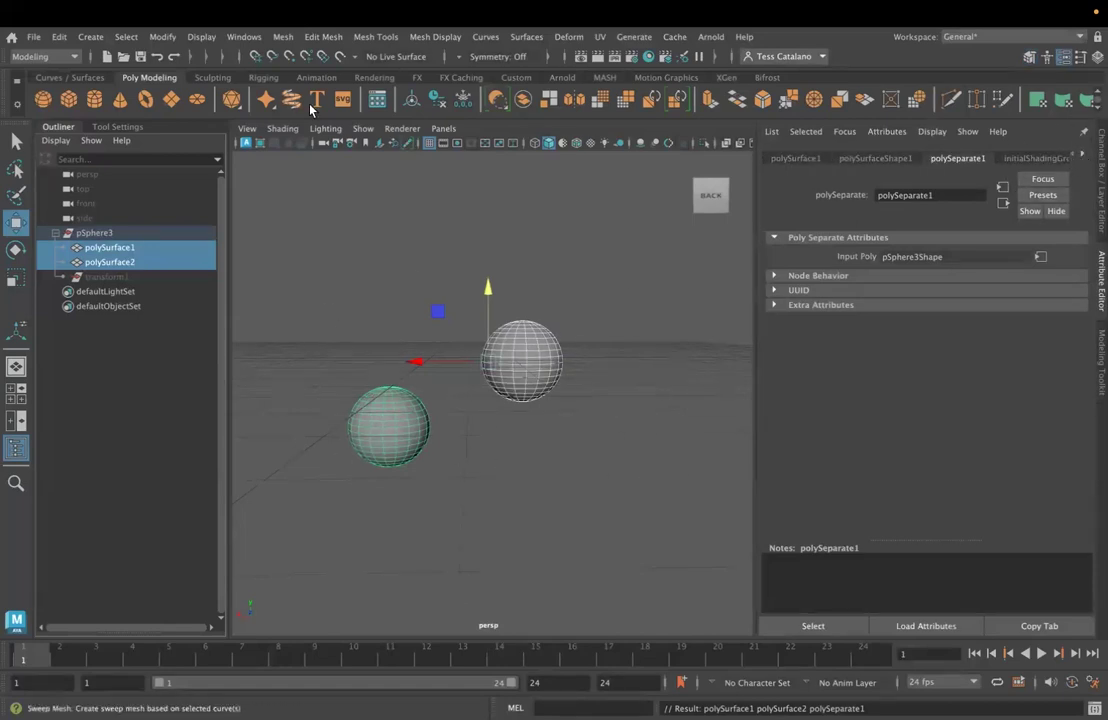
# - Delete all history by type, then view polySurface1's transform, shape and lambert1 tabs
pyautogui.click(59, 36)
pyautogui.moveTo(101, 234)
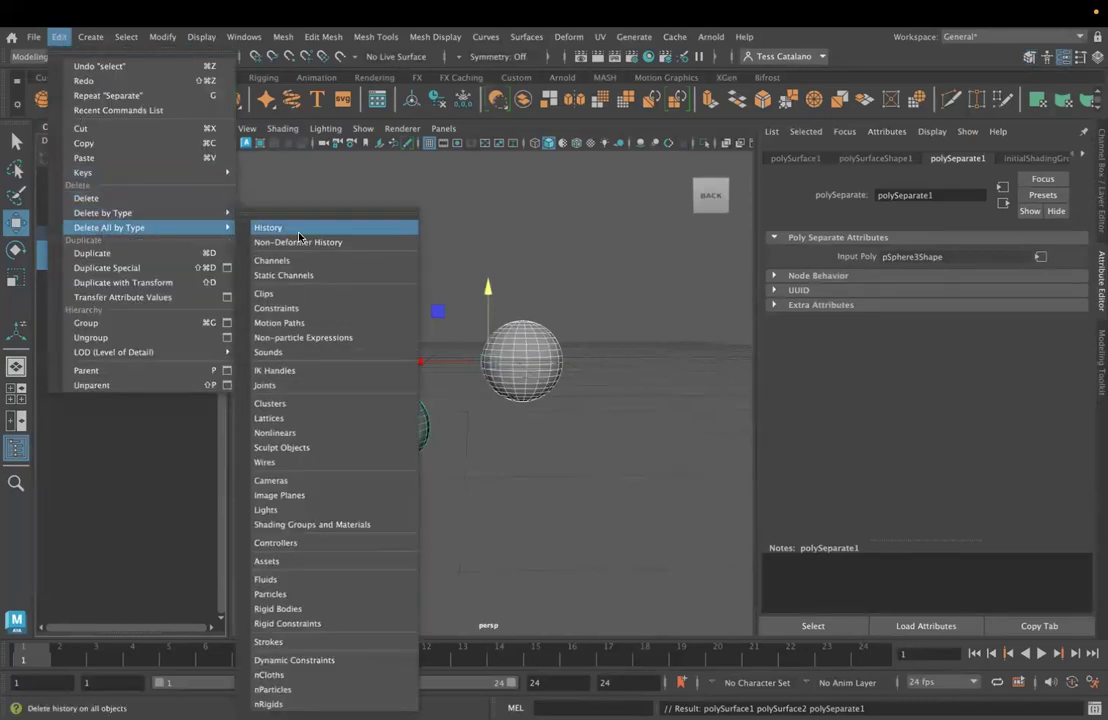
pyautogui.click(290, 227)
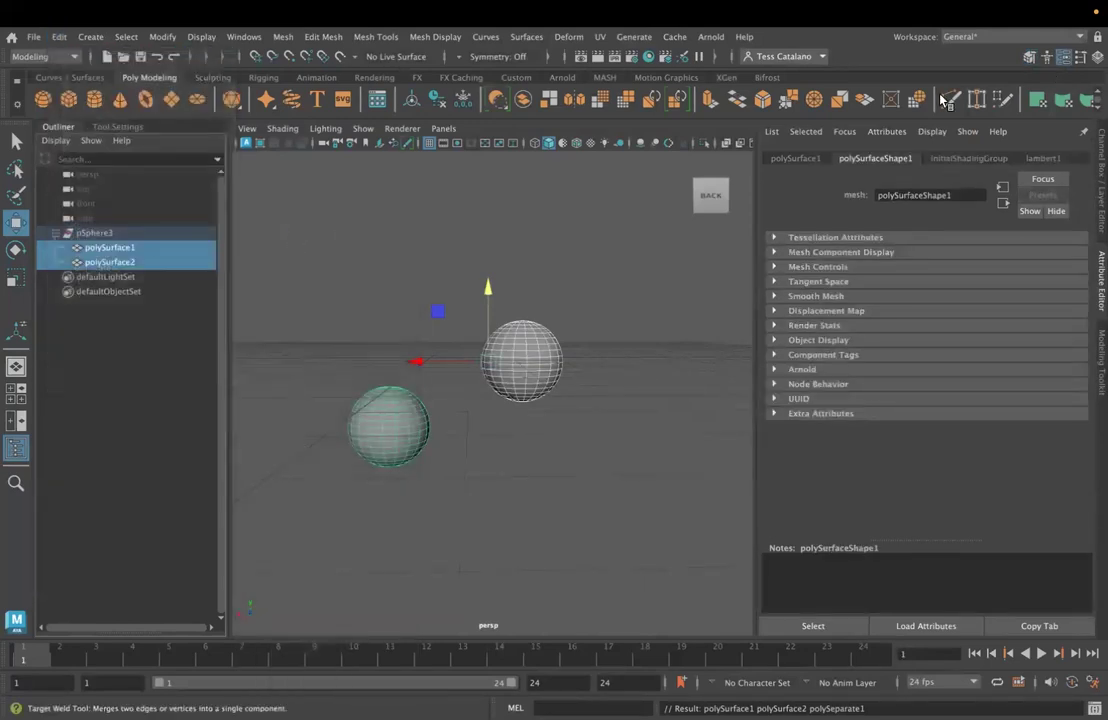
pyautogui.click(795, 158)
pyautogui.click(878, 158)
pyautogui.click(968, 158)
pyautogui.click(1043, 158)
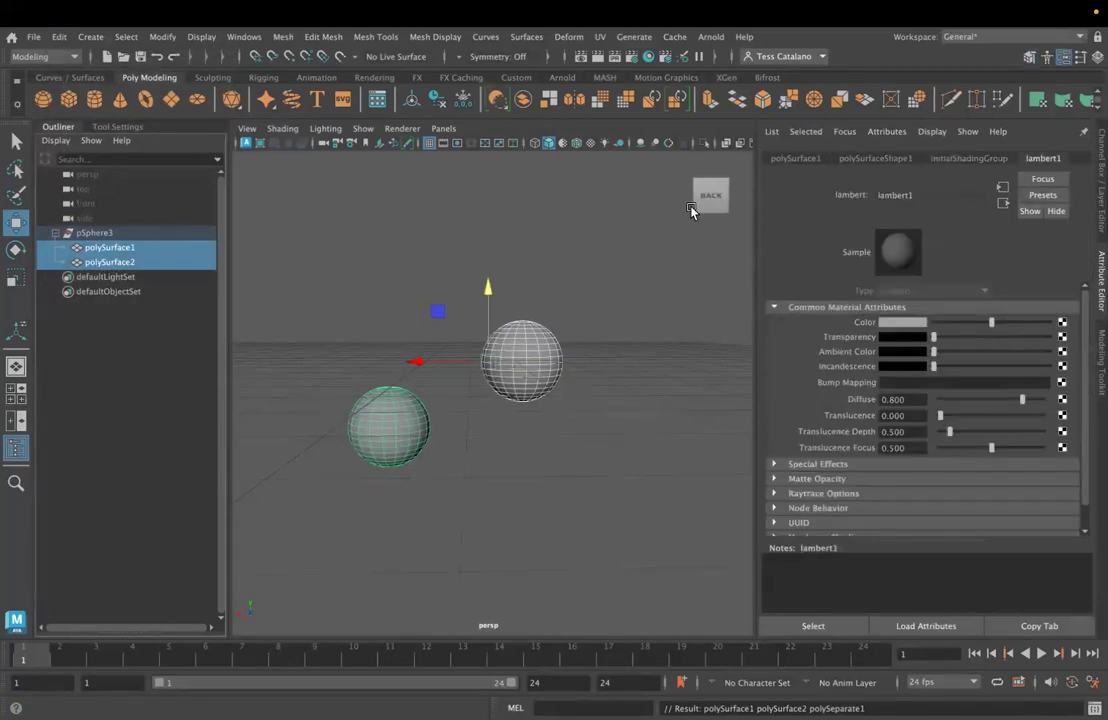
# - Create a polygon sphere with radius 2.819 and move it right along X
pyautogui.click(40, 98)
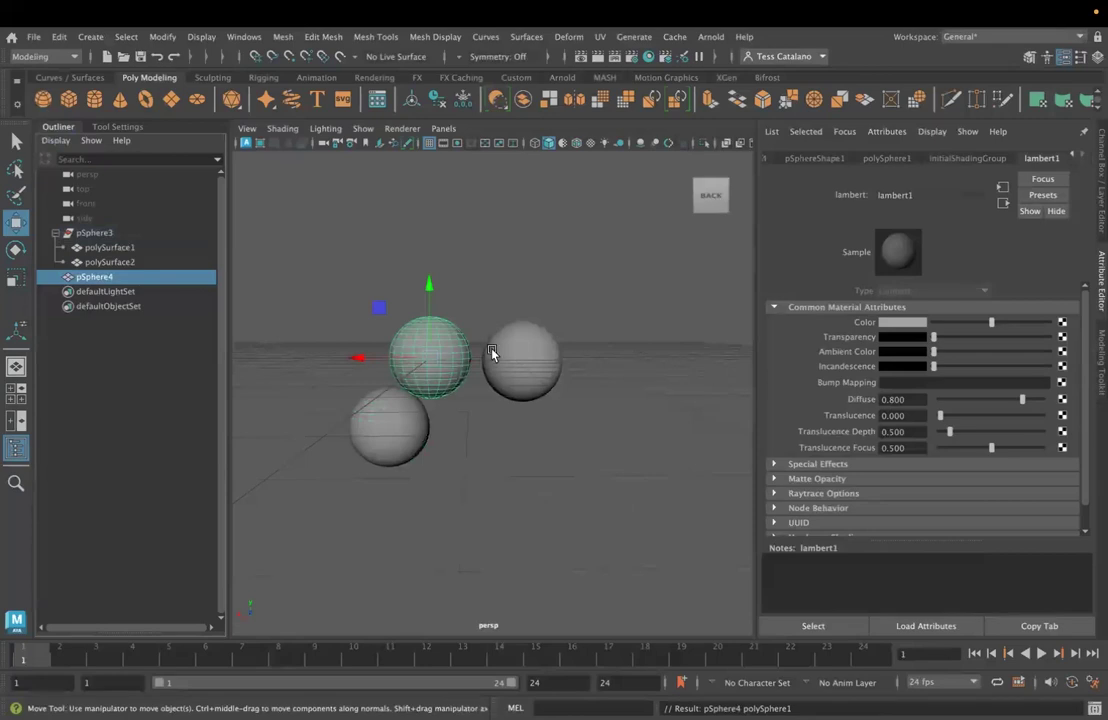
pyautogui.click(910, 160)
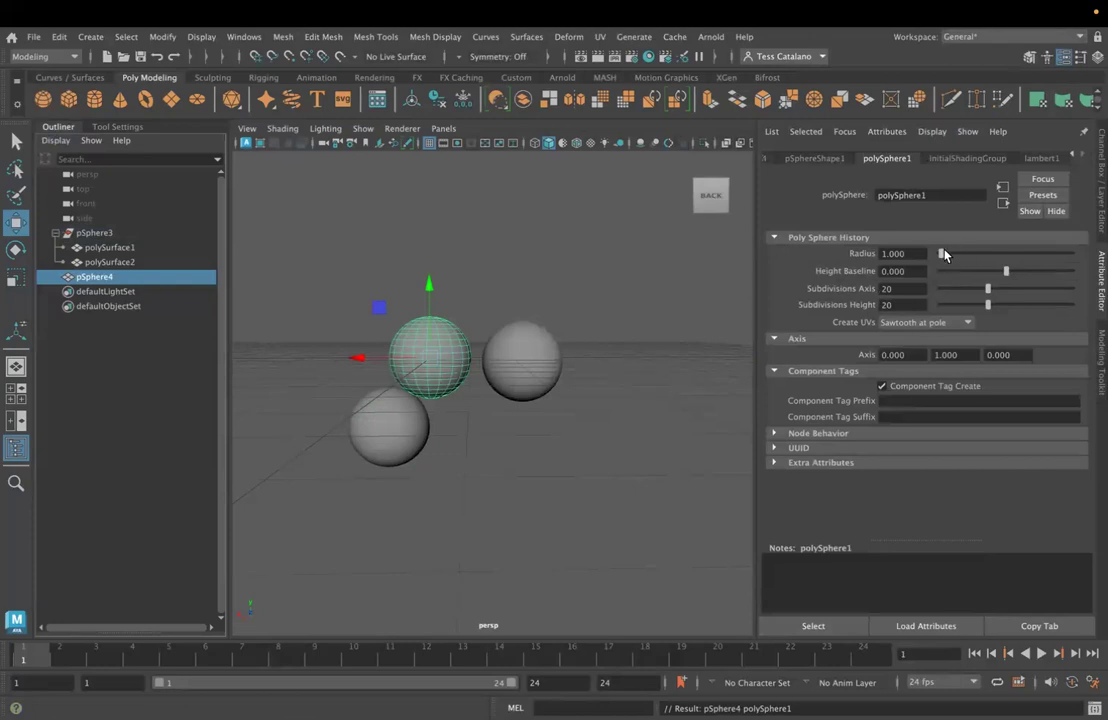
pyautogui.moveTo(941, 256)
pyautogui.mouseDown()
pyautogui.moveTo(969, 255)
pyautogui.moveTo(921, 255)
pyautogui.moveTo(944, 254)
pyautogui.mouseUp()
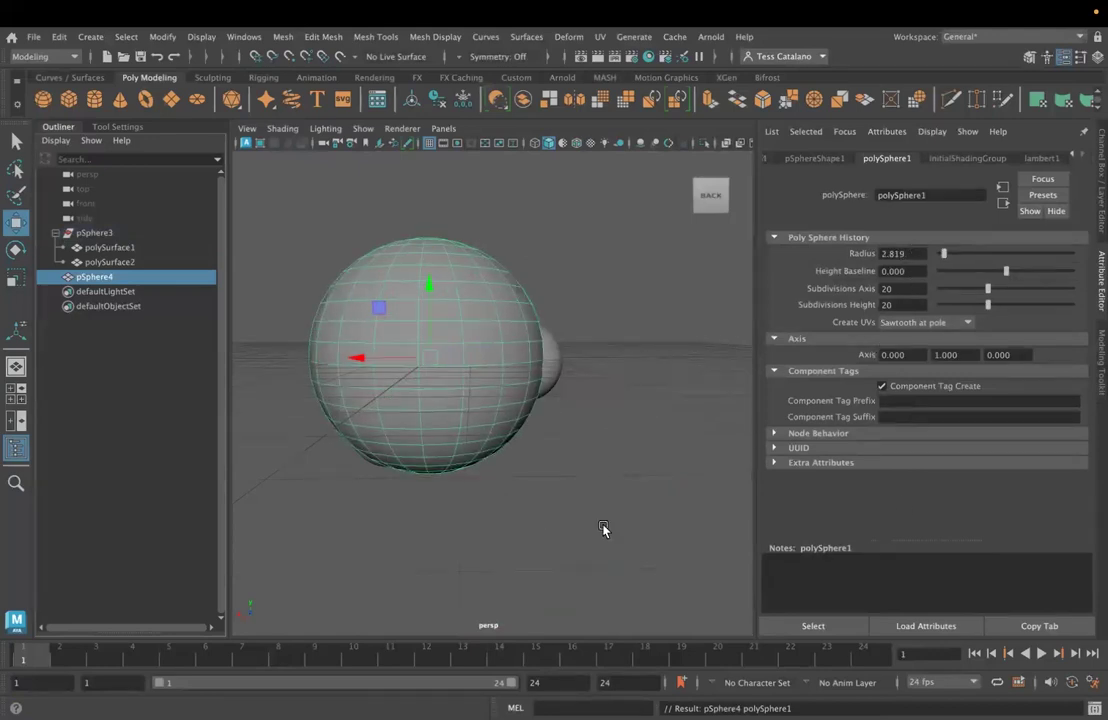
pyautogui.click(1101, 362)
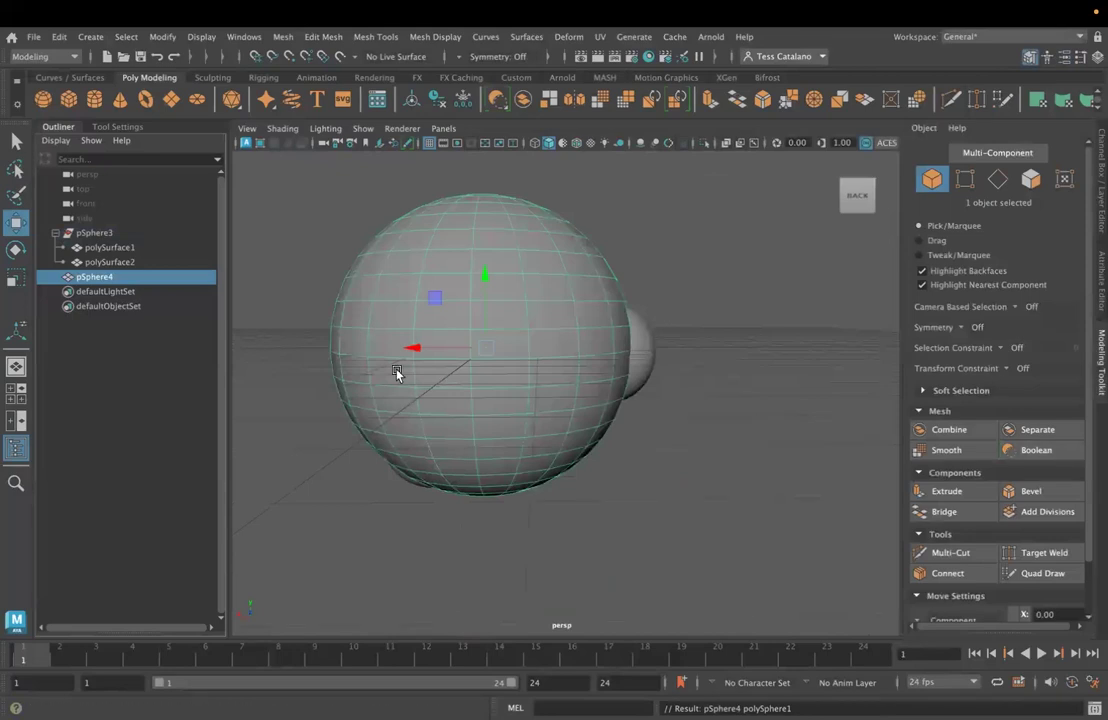
pyautogui.moveTo(396, 376); pyautogui.dragTo(773, 375)
# - Set the big sphere's subdivisions to 11 axis and 9 height
pyautogui.click(579, 354)
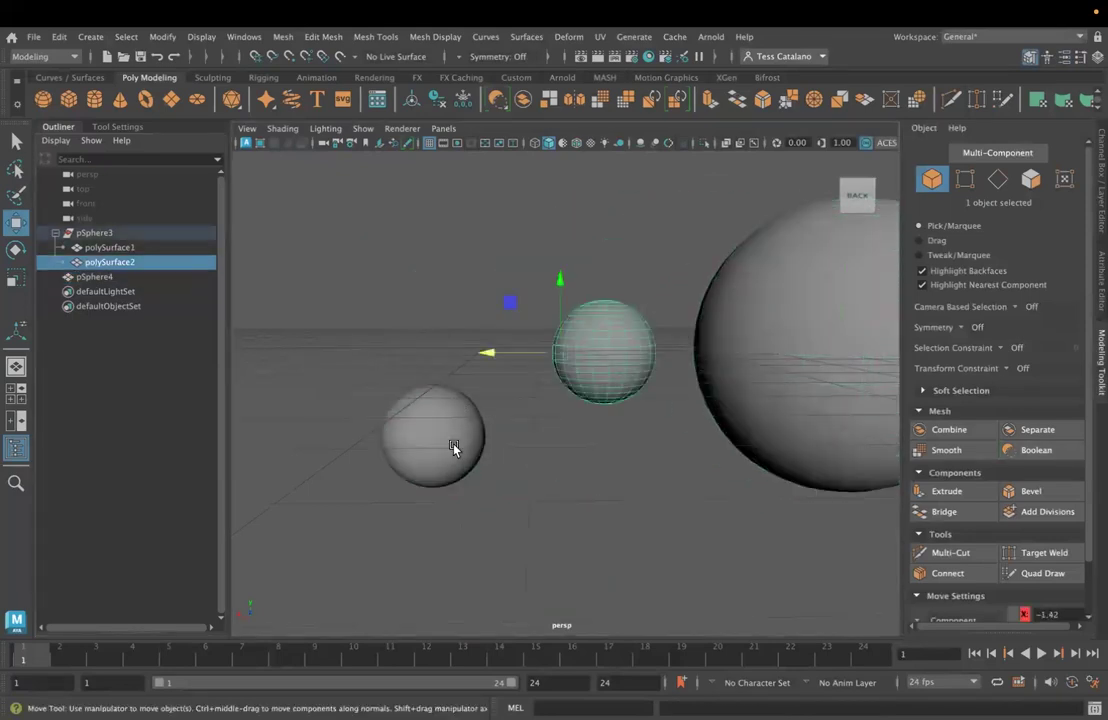
pyautogui.click(453, 448)
pyautogui.hotkey('ctrl', 'a')
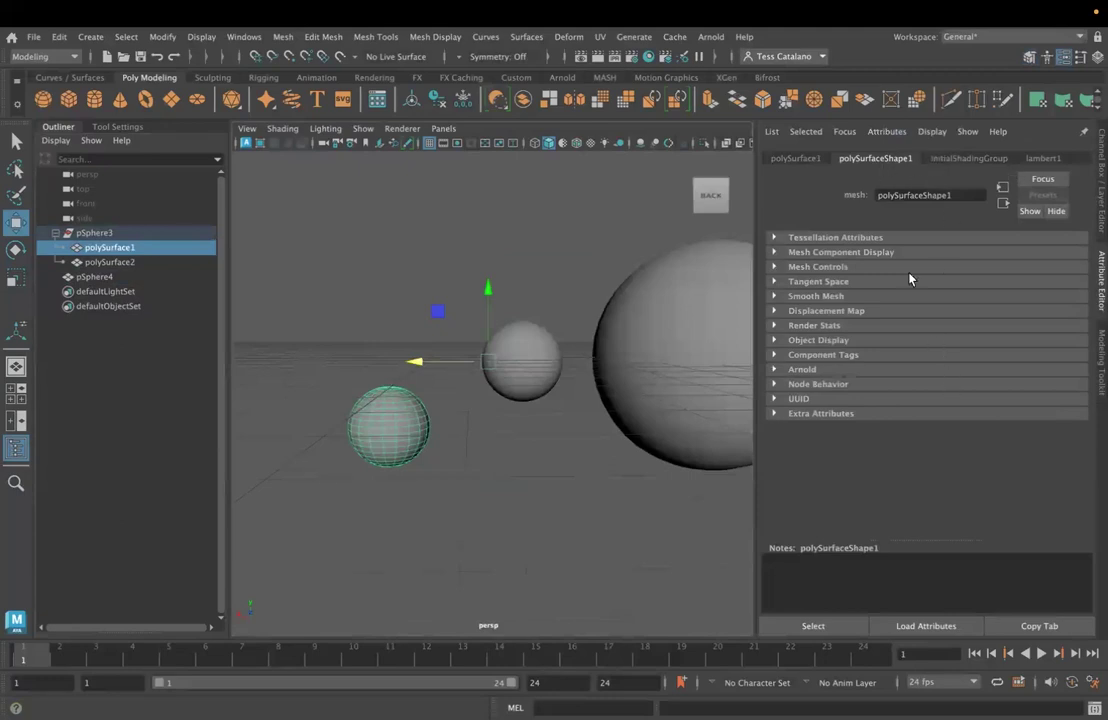
pyautogui.click(737, 450)
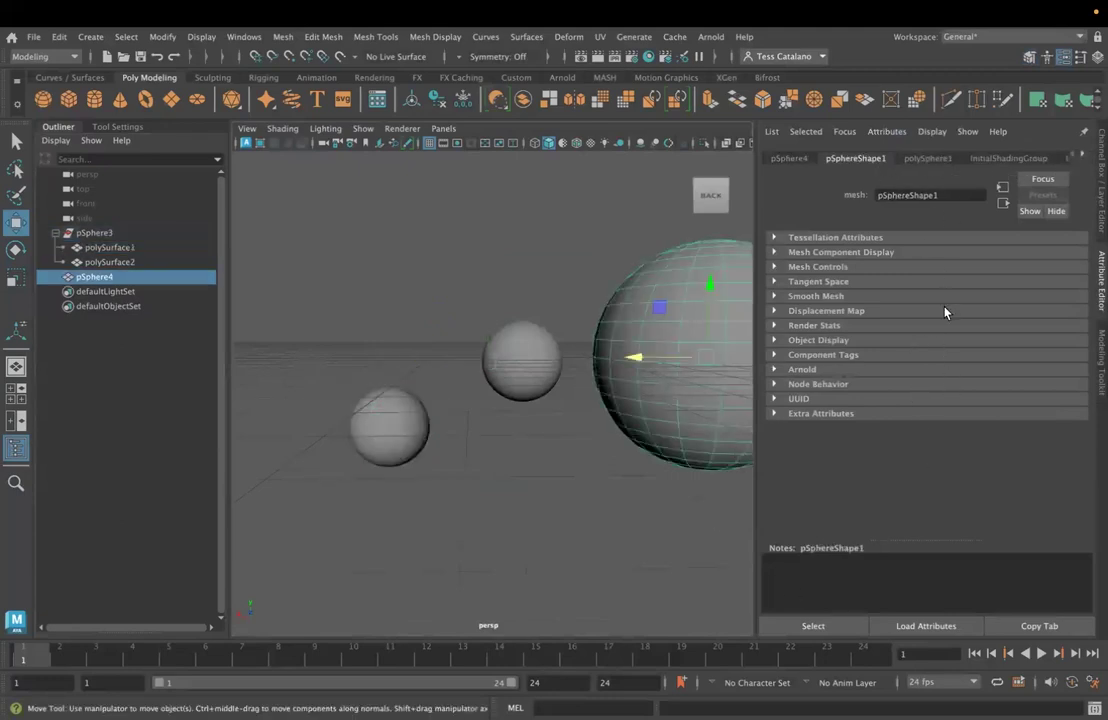
pyautogui.click(928, 159)
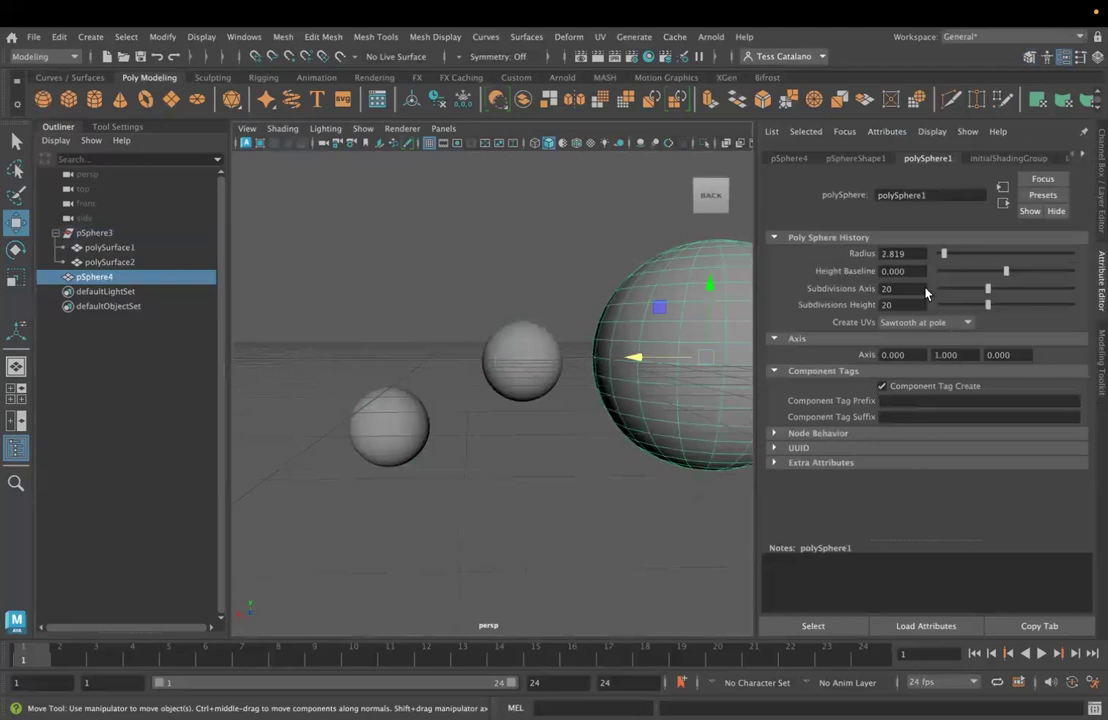
pyautogui.moveTo(1003, 290); pyautogui.dragTo(971, 304)
pyautogui.press('f')
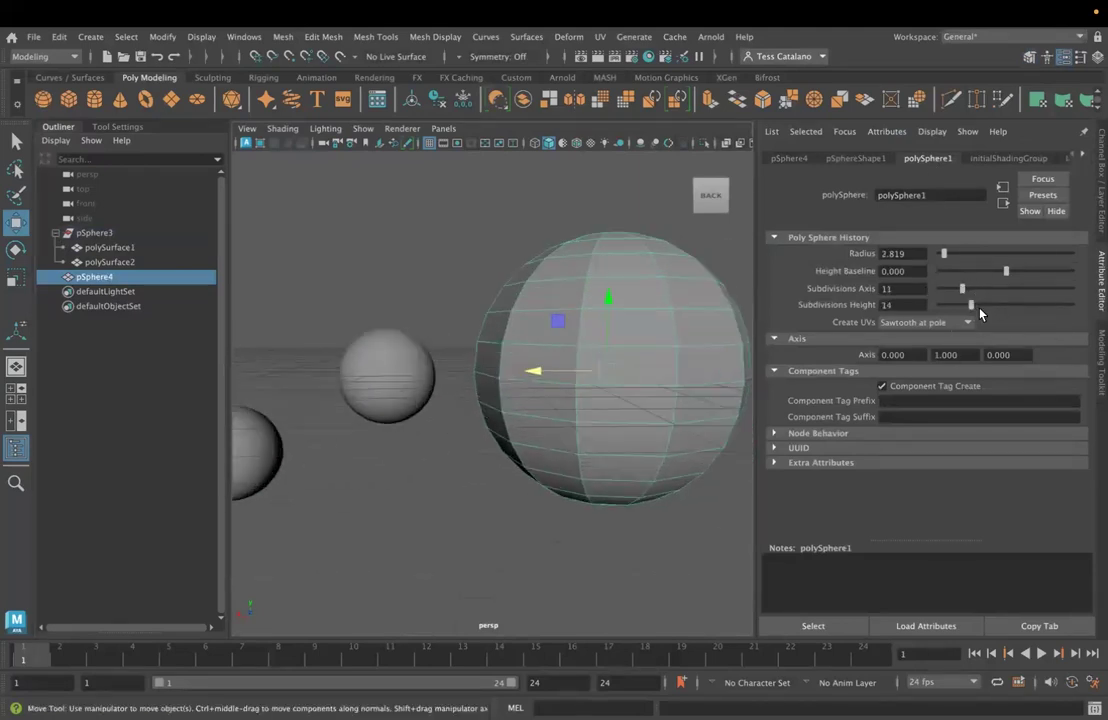
pyautogui.moveTo(971, 305); pyautogui.dragTo(954, 305)
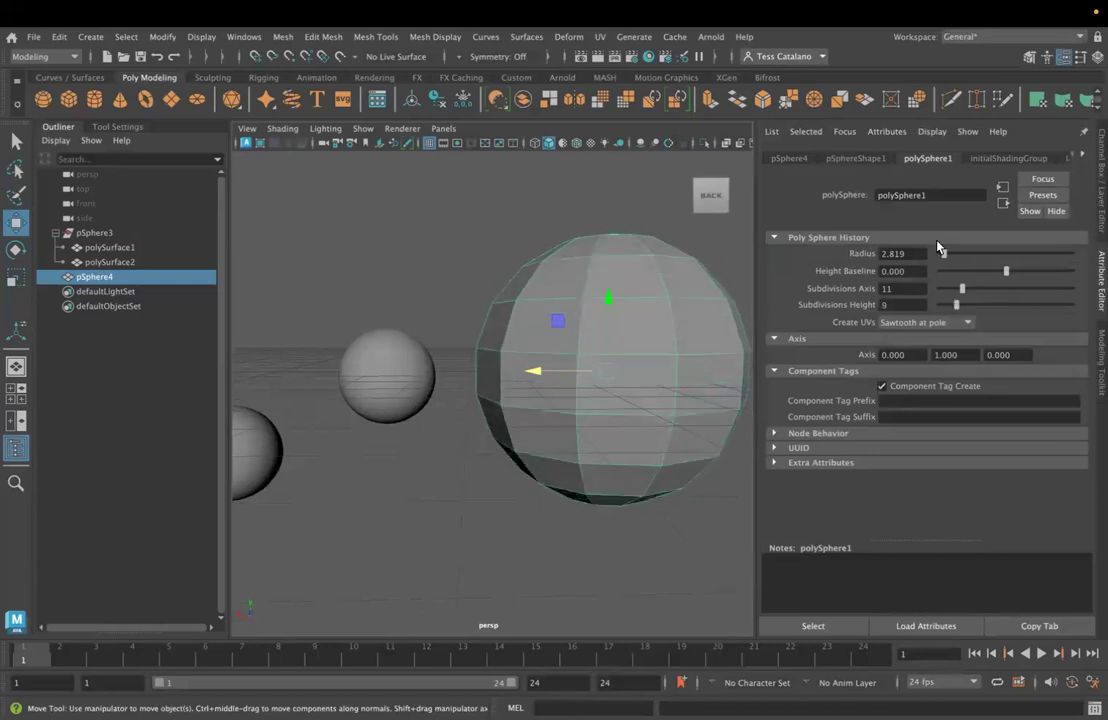
pyautogui.moveTo(1006, 272); pyautogui.dragTo(1011, 286)
pyautogui.keyDown('alt'); pyautogui.moveTo(460, 462); pyautogui.dragTo(425, 453); pyautogui.keyUp('alt')
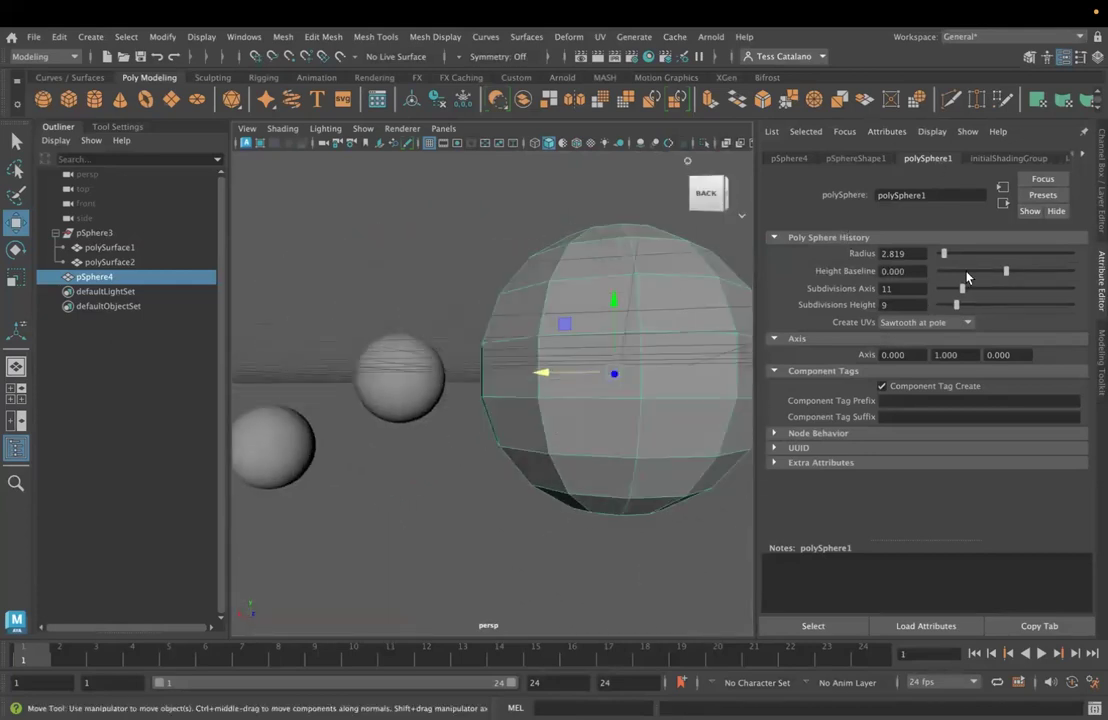
pyautogui.keyDown('alt'); pyautogui.moveTo(566, 497); pyautogui.dragTo(450, 505); pyautogui.keyUp('alt')
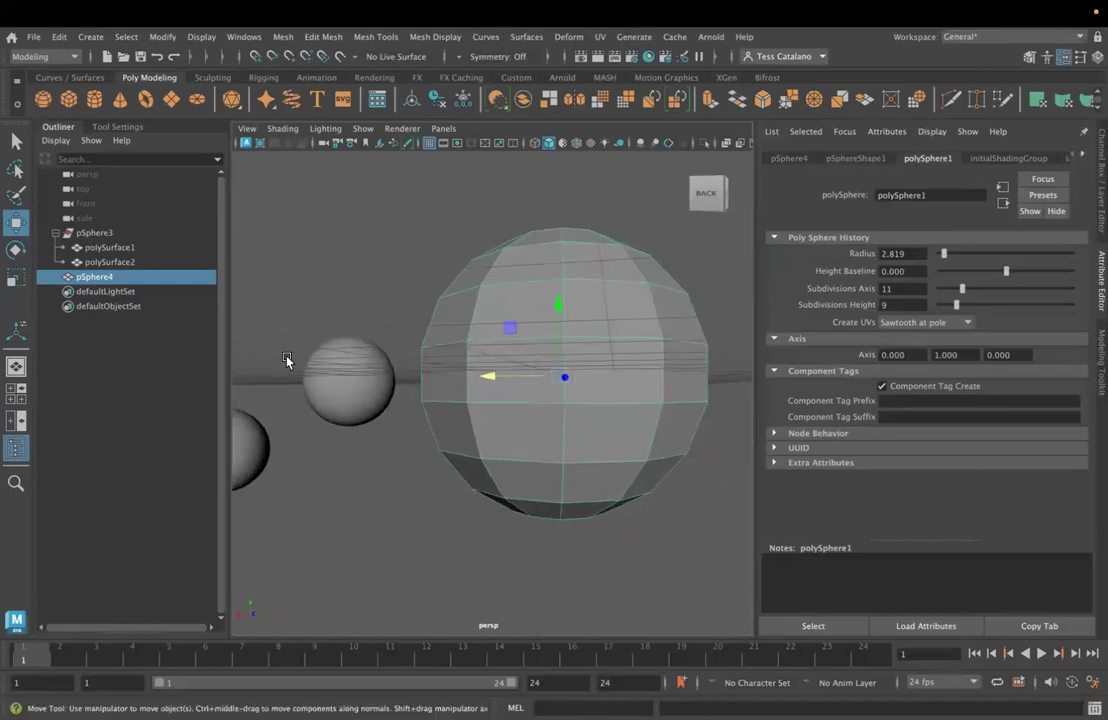
# - Select the big pSphere4 and delete it, keeping the two small spheres
pyautogui.click(350, 420)
pyautogui.keyDown('alt'); pyautogui.moveTo(354, 450); pyautogui.dragTo(484, 449, button='middle'); pyautogui.keyUp('alt')
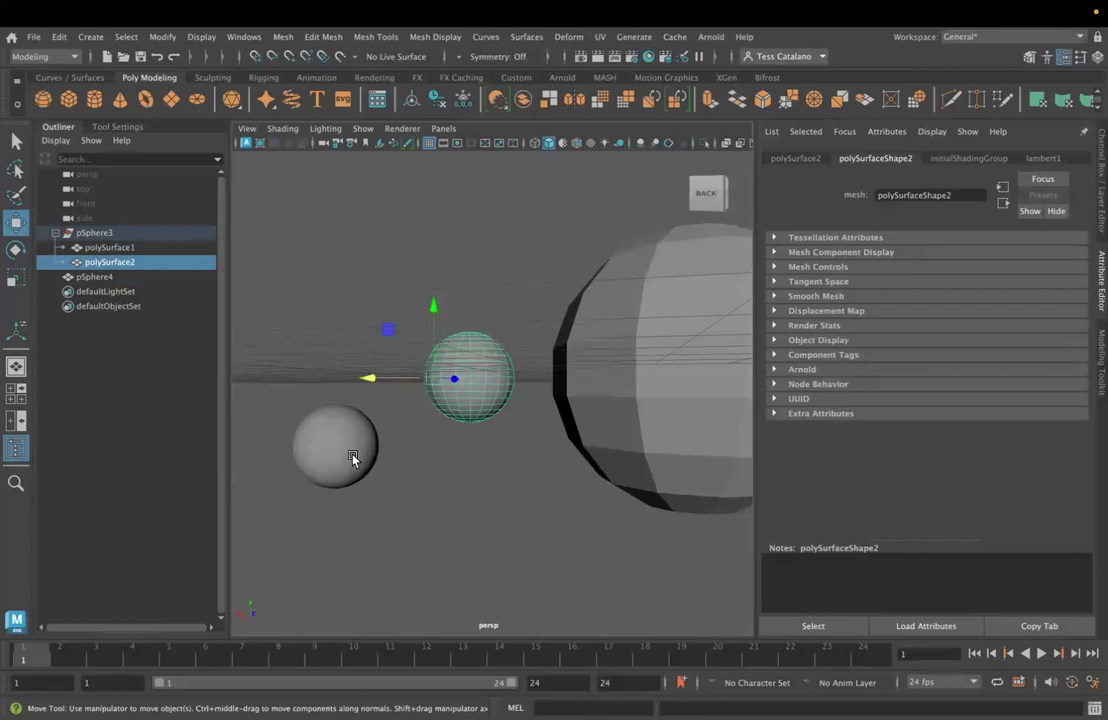
pyautogui.click(354, 460)
pyautogui.hotkey('ctrl', 'z')
pyautogui.click(1101, 358)
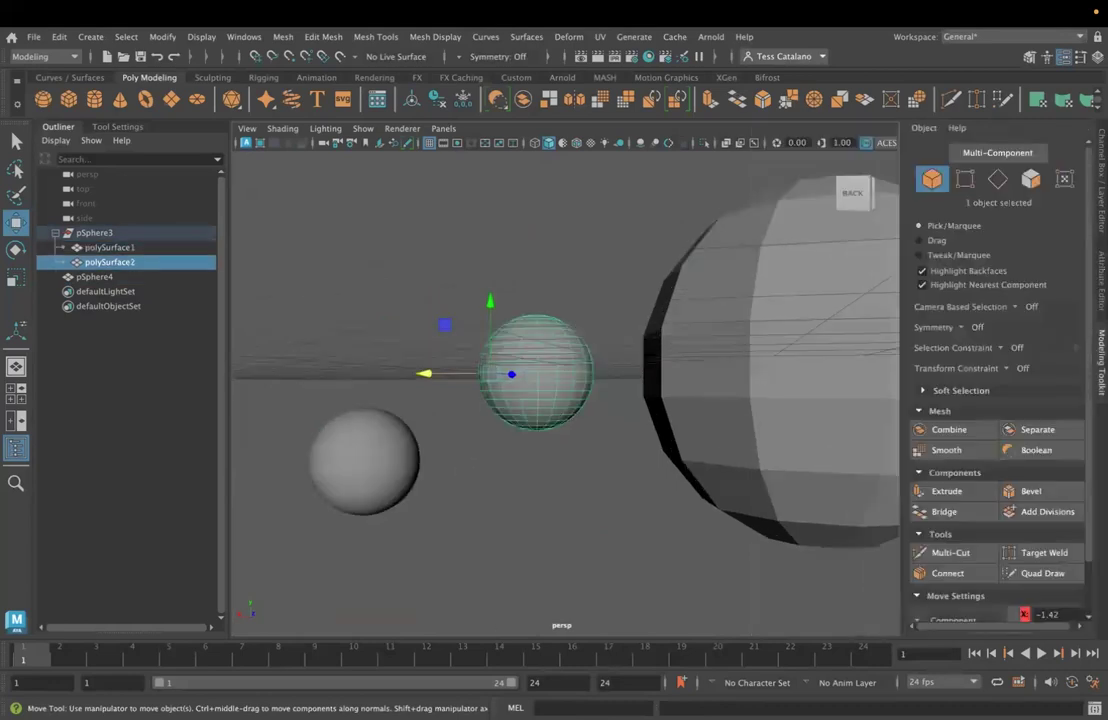
pyautogui.scroll(-2, 1058, 524)
pyautogui.click(830, 441)
pyautogui.press('Delete')
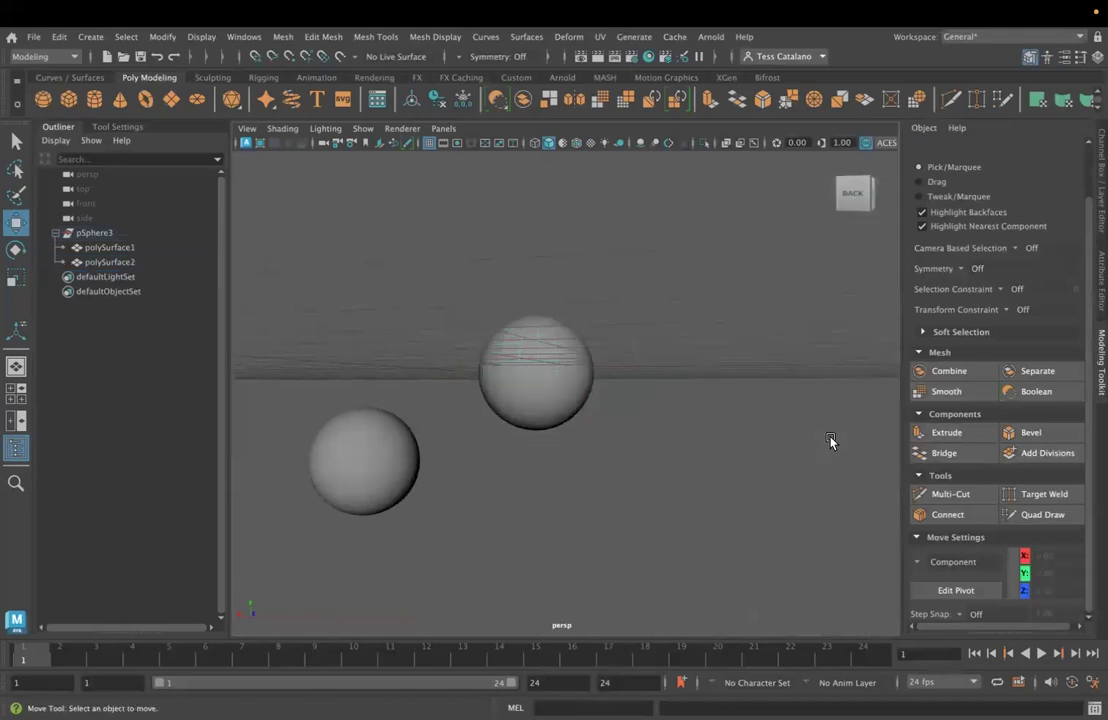
pyautogui.click(555, 380)
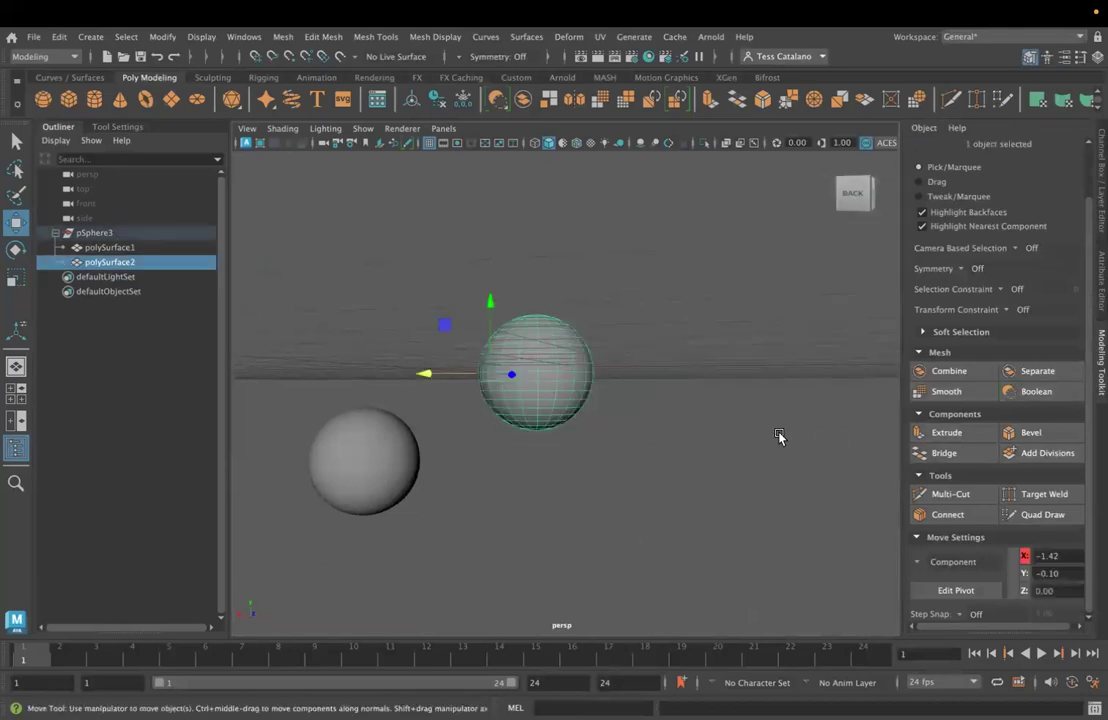
# - Move the new cube to the right along X and adjust the view
pyautogui.click(471, 316)
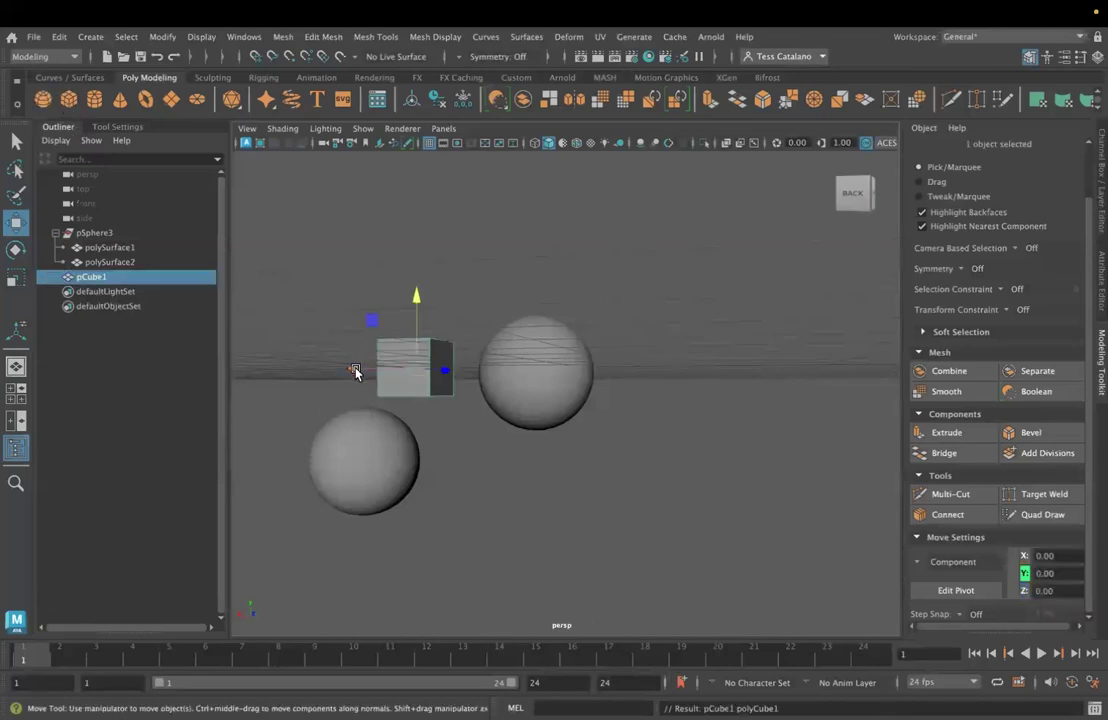
pyautogui.moveTo(354, 371); pyautogui.dragTo(655, 396)
pyautogui.keyDown('alt'); pyautogui.moveTo(655, 396); pyautogui.dragTo(607, 399, button='middle'); pyautogui.keyUp('alt')
pyautogui.keyDown('alt'); pyautogui.moveTo(607, 399); pyautogui.dragTo(561, 420); pyautogui.keyUp('alt')
pyautogui.scroll(-3, 495, 385)
# - Duplicate the cube to its right and inspect the cubes' position and construction attributes
pyautogui.hotkey('ctrl', 'd')
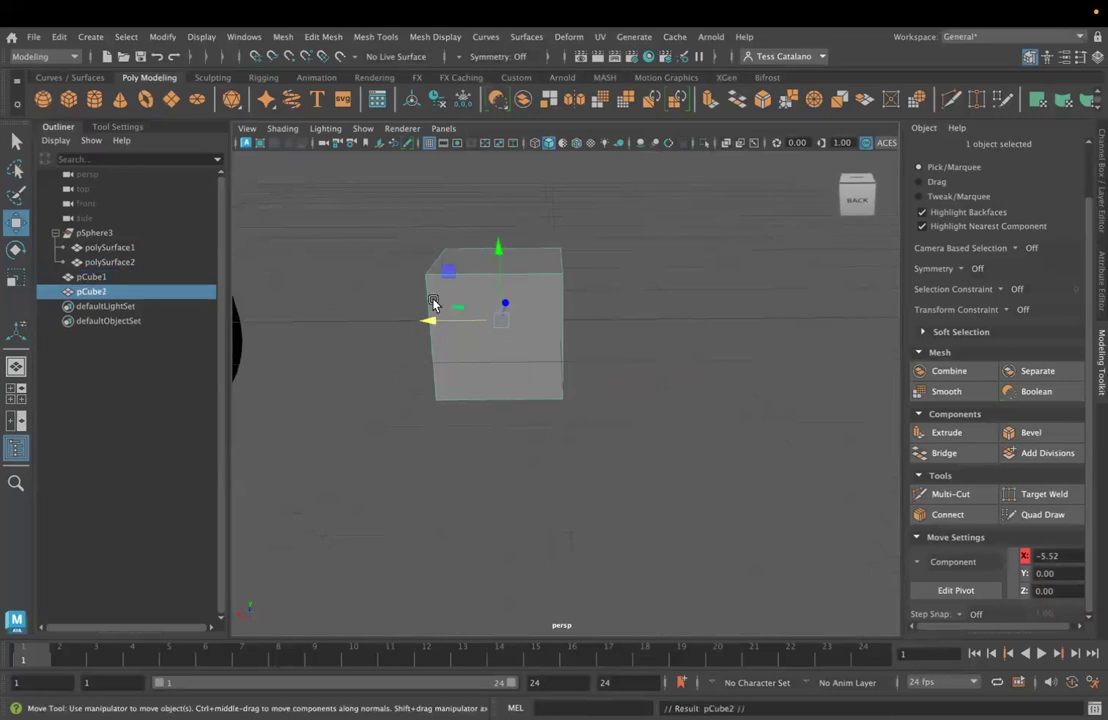
pyautogui.keyDown('shift'); pyautogui.moveTo(520, 330); pyautogui.dragTo(720, 312, button='middle'); pyautogui.keyUp('shift')
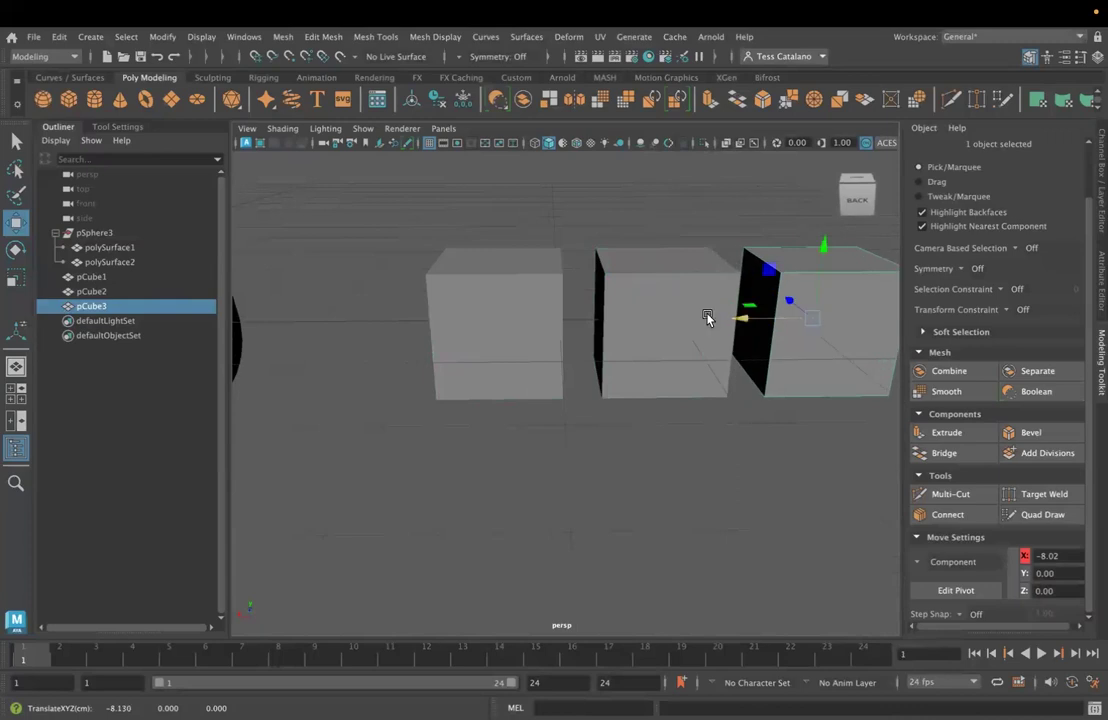
pyautogui.click(631, 366)
pyautogui.hotkey('ctrl', 'a')
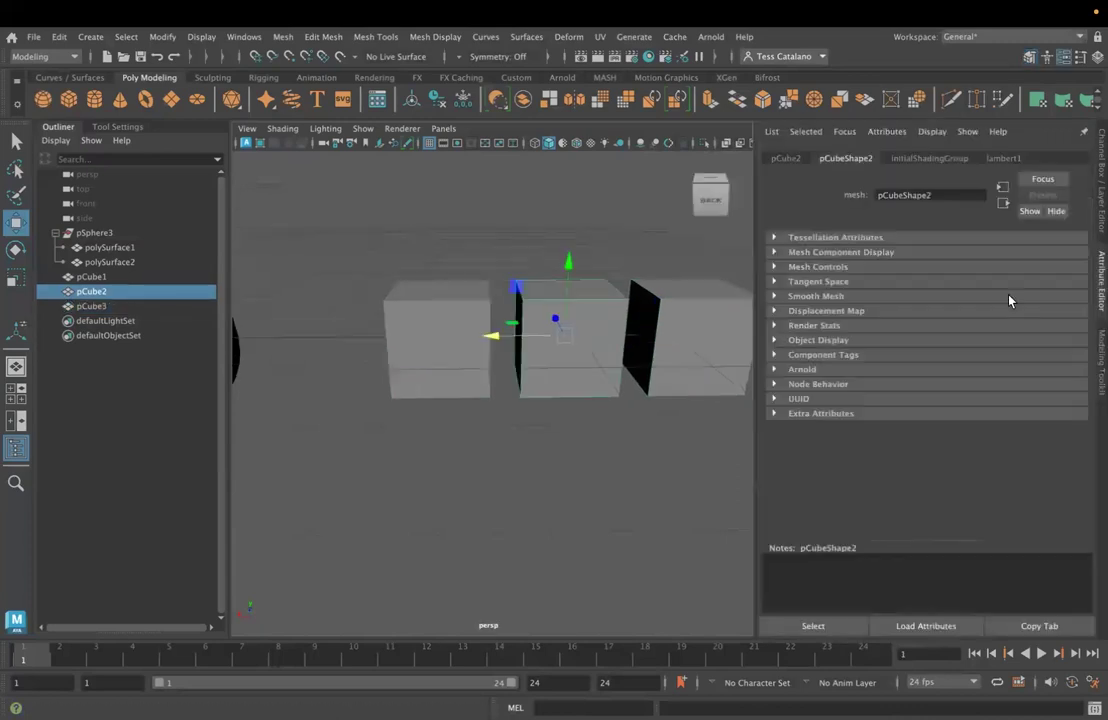
pyautogui.click(786, 160)
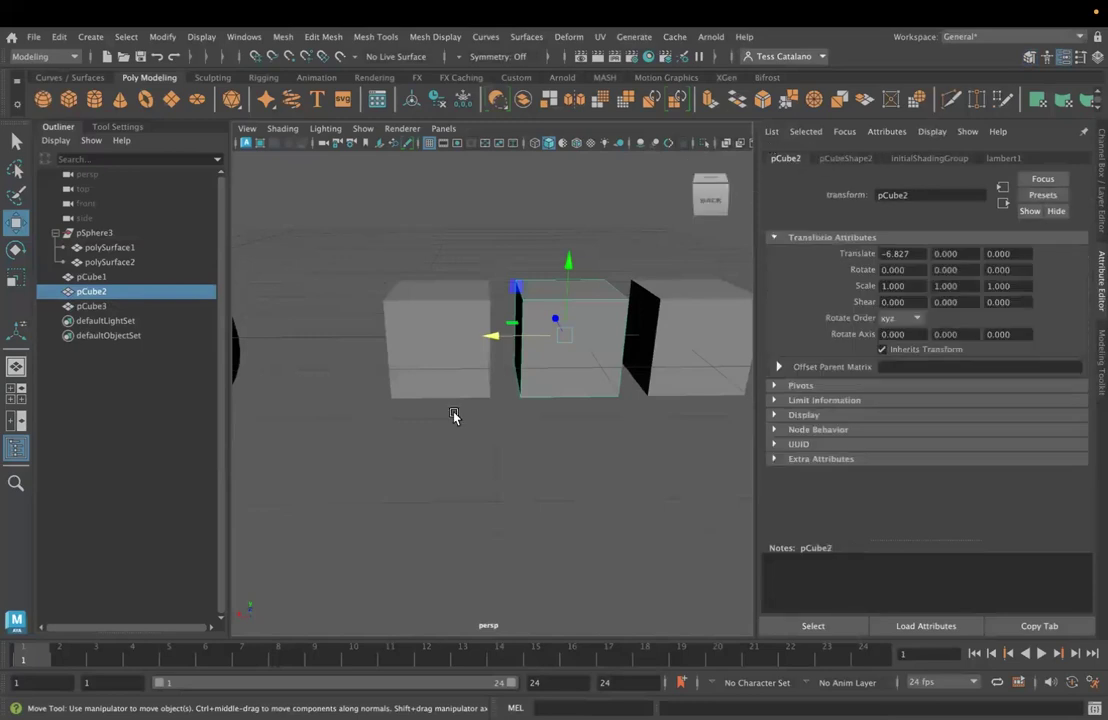
pyautogui.click(478, 348)
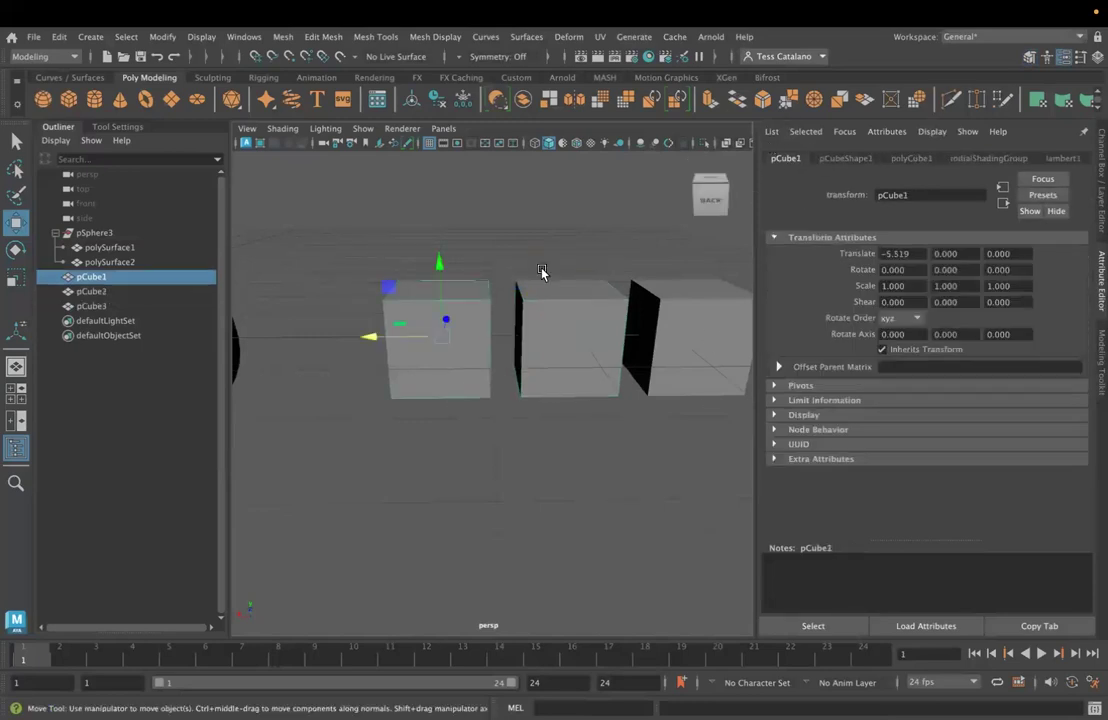
pyautogui.click(910, 158)
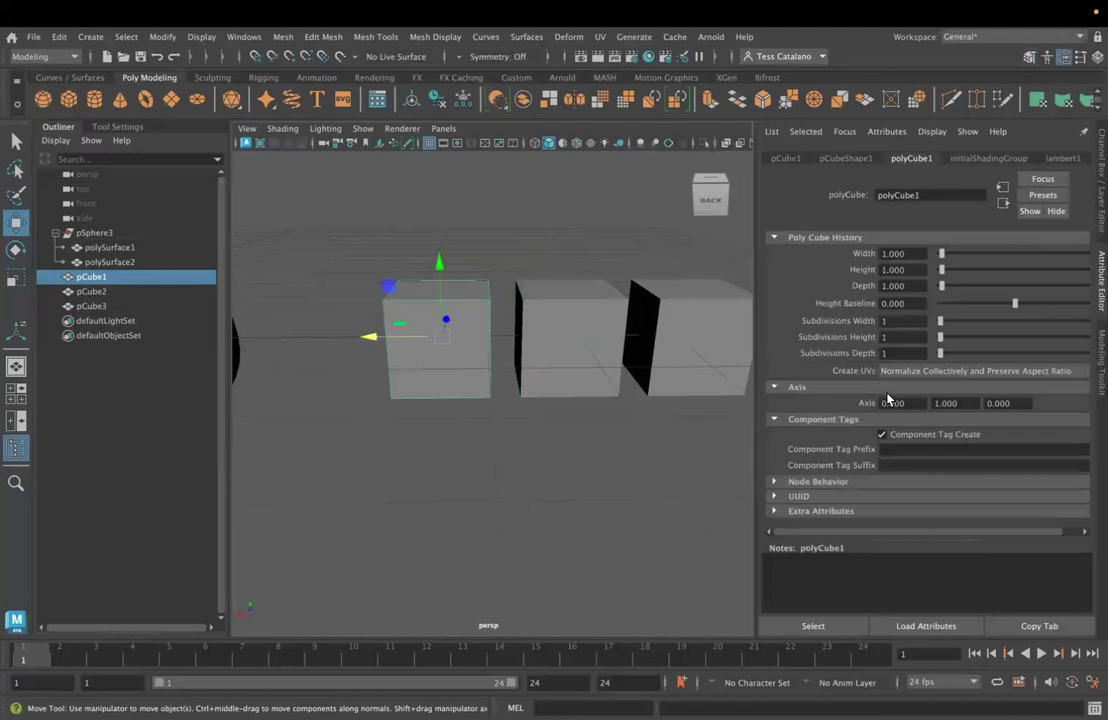
pyautogui.click(584, 310)
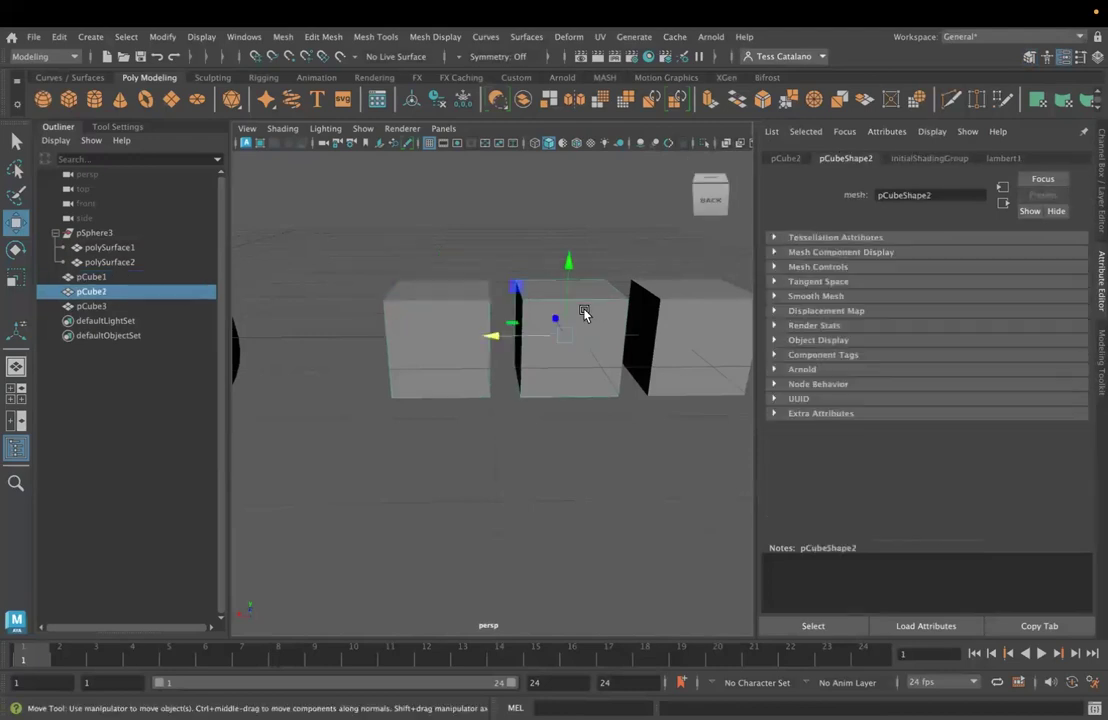
# - Delete the middle and right cube copies
pyautogui.press('Delete')
pyautogui.click(685, 355)
pyautogui.press('Delete')
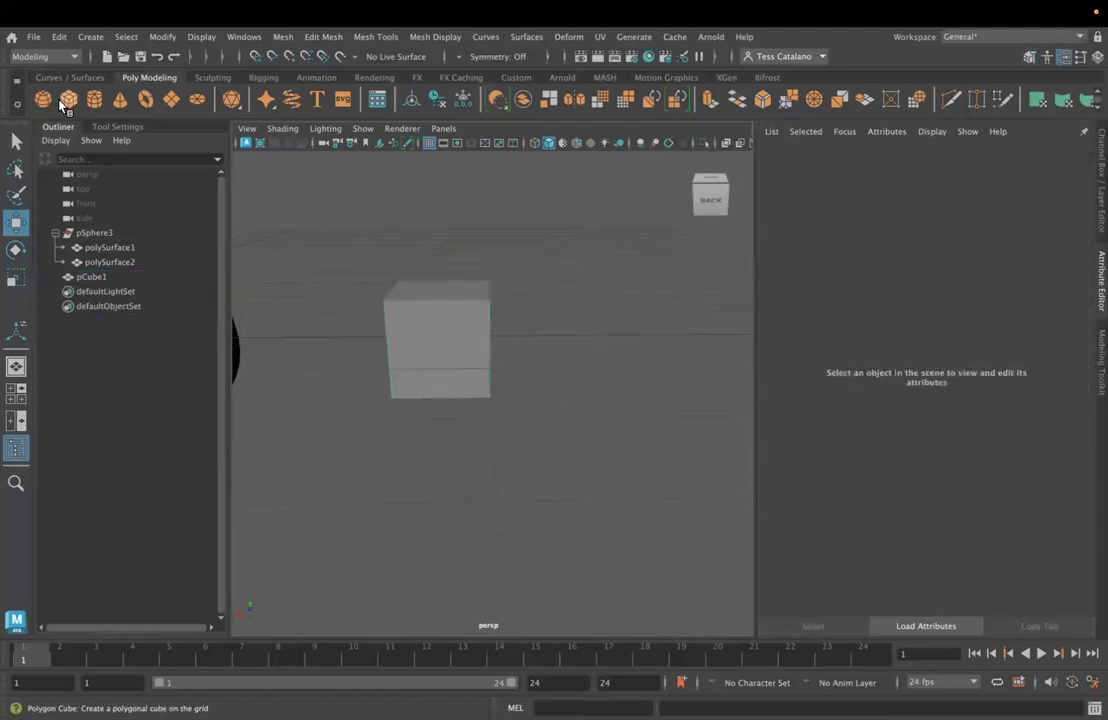
# - Create two new polygon cubes and line them up right of pCube1 along X
pyautogui.click(68, 99)
pyautogui.scroll(-6, 376, 361)
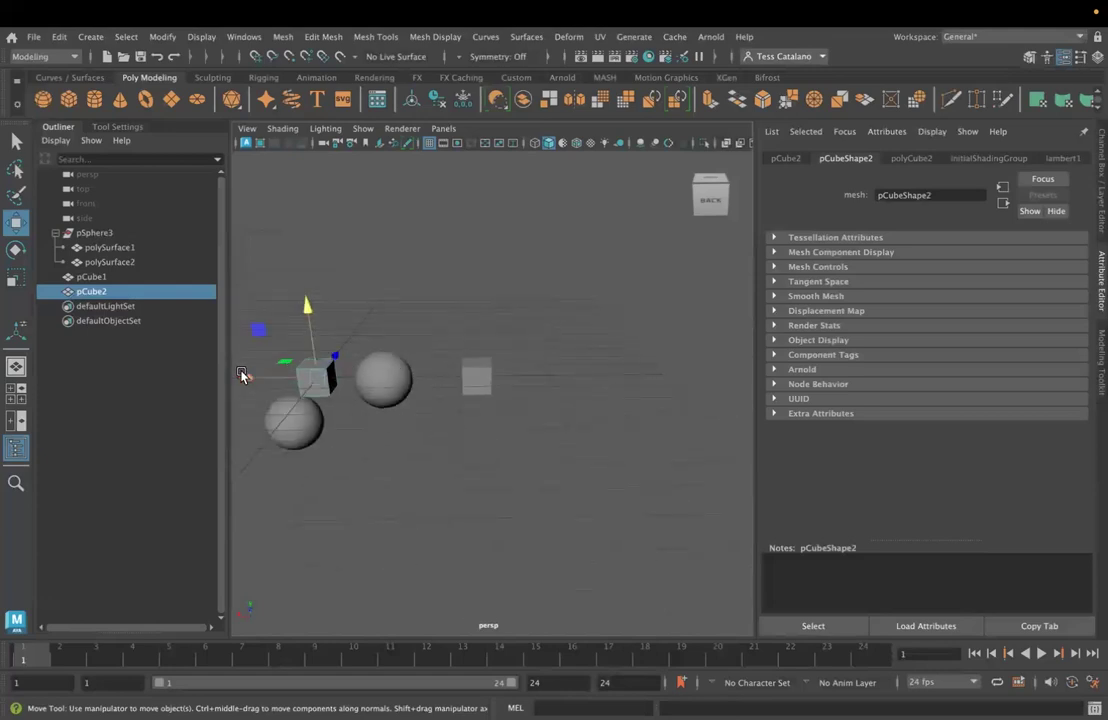
pyautogui.moveTo(241, 375); pyautogui.dragTo(455, 377)
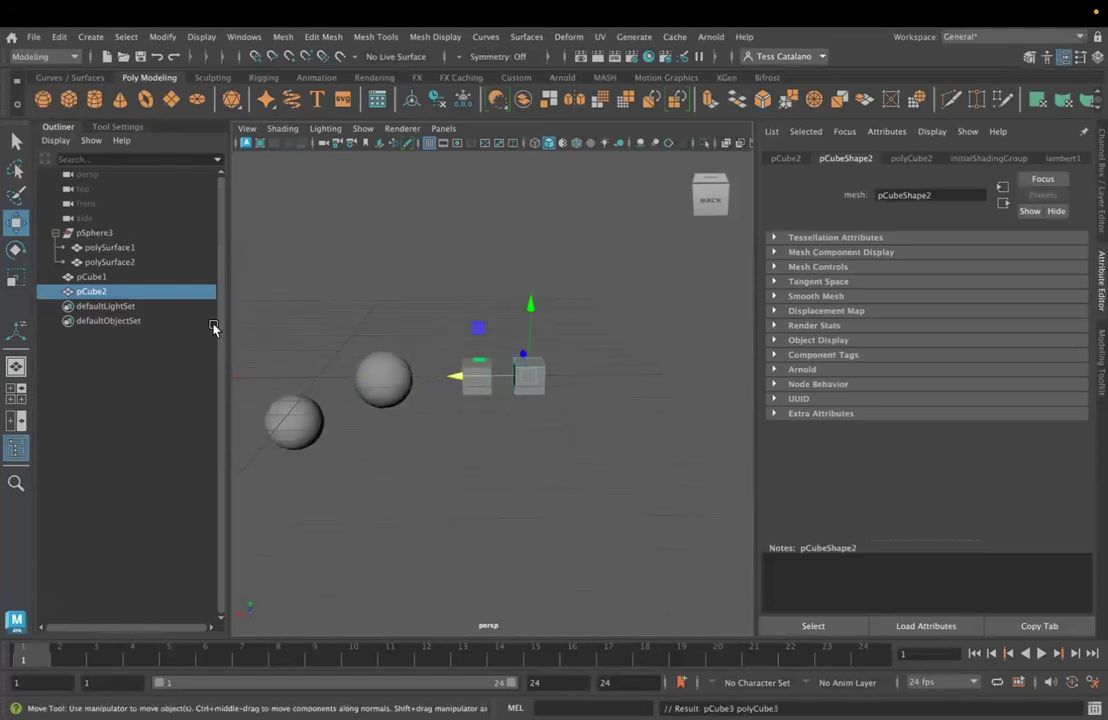
pyautogui.click(68, 99)
pyautogui.moveTo(240, 380); pyautogui.dragTo(505, 385)
pyautogui.scroll(5, 504, 387)
pyautogui.scroll(3, 574, 405)
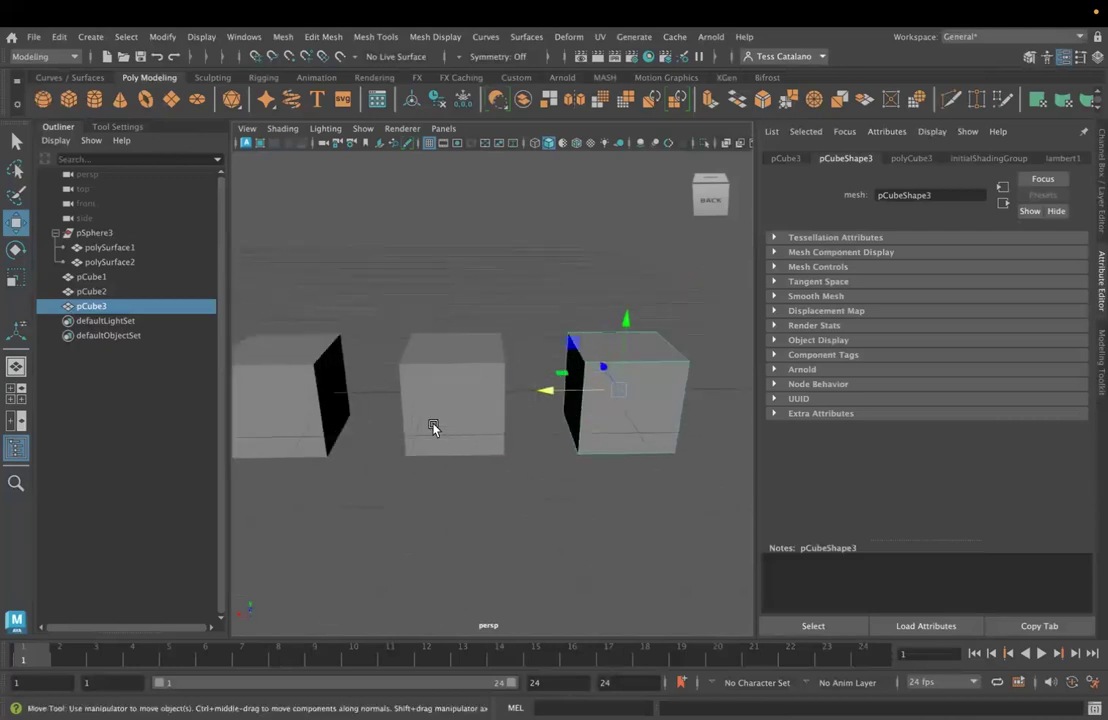
# - Set pCube2's subdivisions width, height and depth to 3
pyautogui.click(433, 428)
pyautogui.click(911, 159)
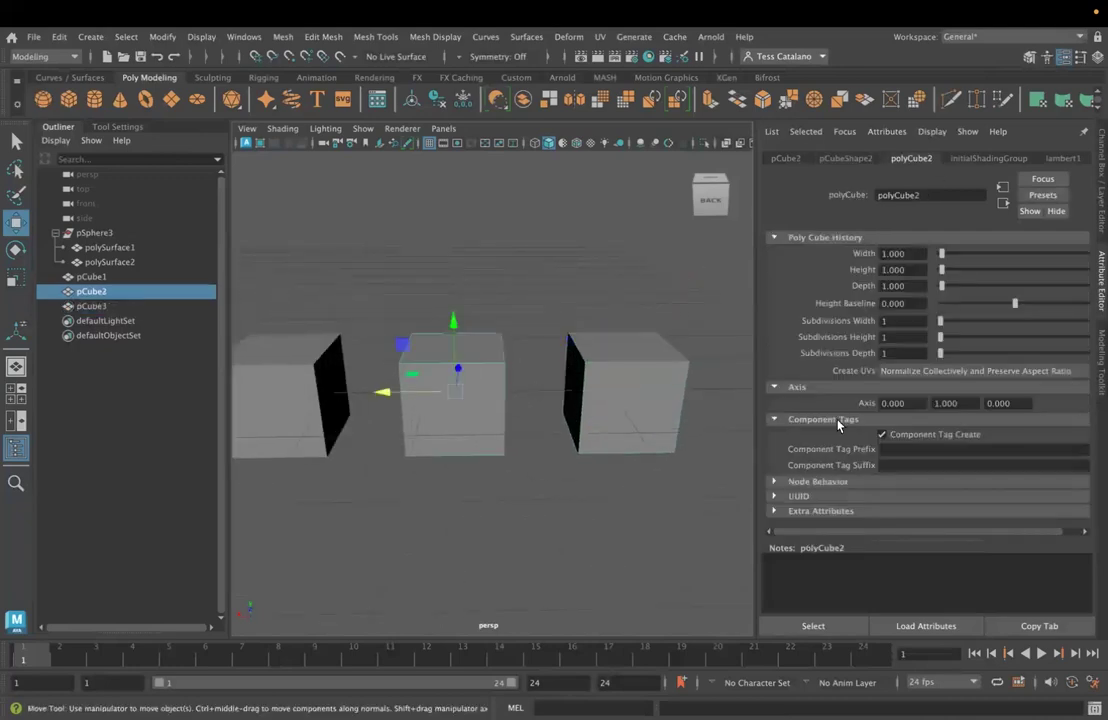
pyautogui.moveTo(887, 324); pyautogui.dragTo(876, 322)
pyautogui.write('2')
pyautogui.press('Return')
pyautogui.write('3')
pyautogui.press('Tab')
pyautogui.write('3')
pyautogui.press('Tab')
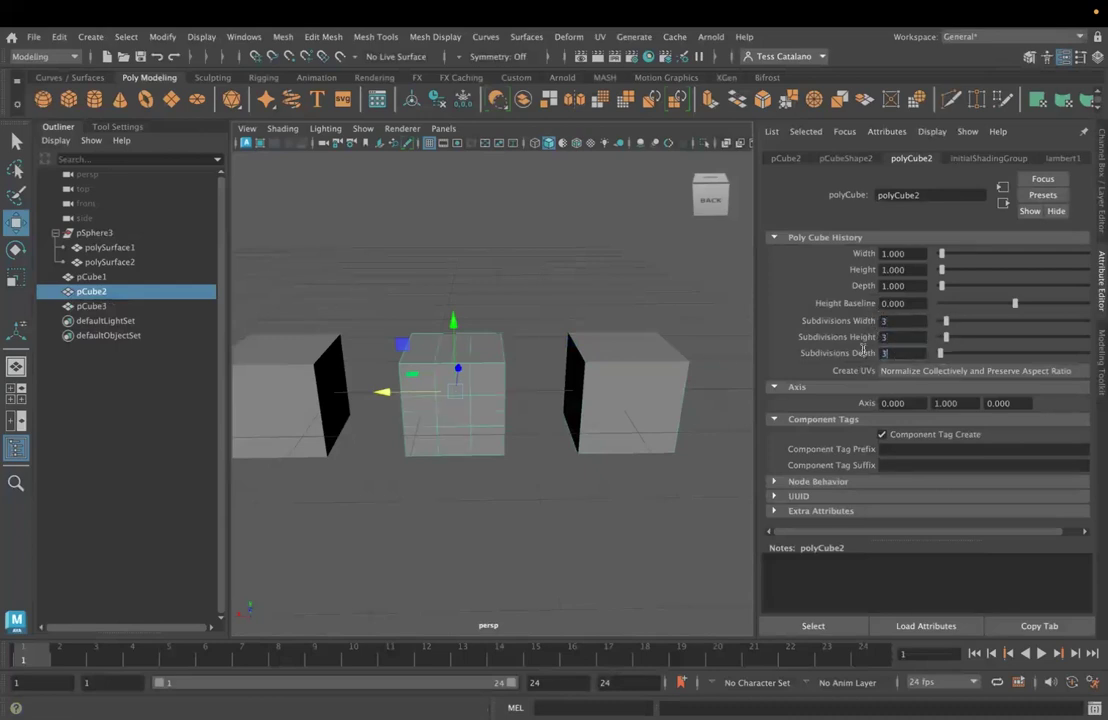
# - Set pCube3's subdivisions width, height and depth to 10
pyautogui.click(613, 445)
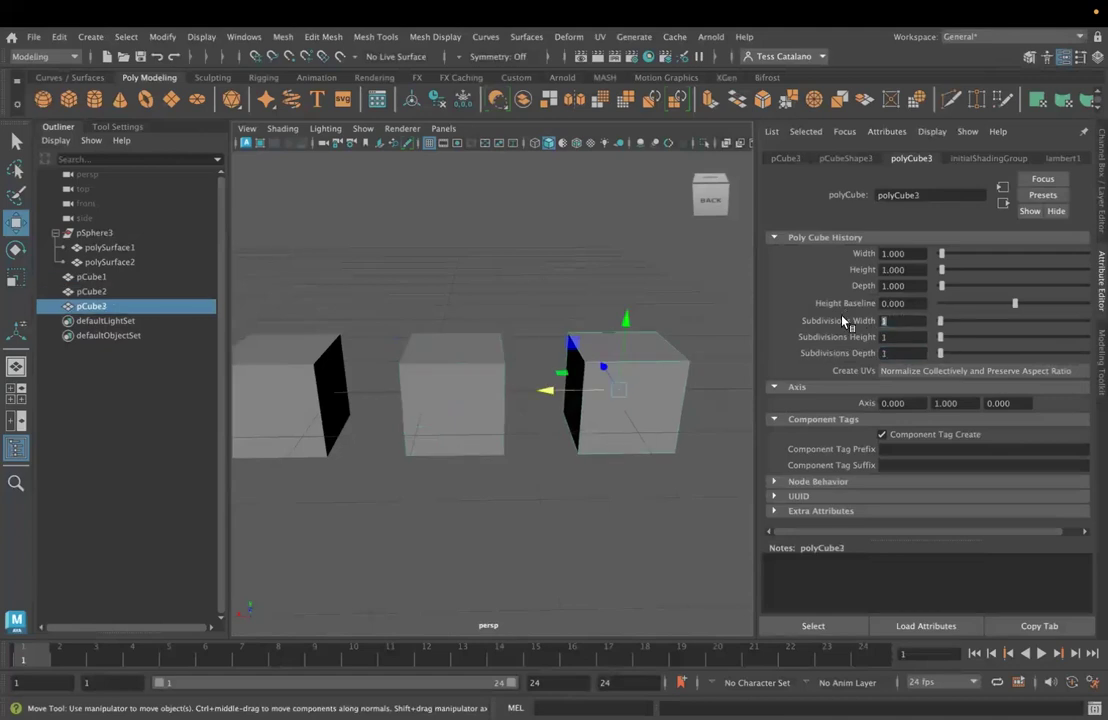
pyautogui.write('0')
pyautogui.click(898, 337)
pyautogui.click(897, 352)
pyautogui.write('0')
pyautogui.press('Return')
pyautogui.click(692, 457)
pyautogui.click(668, 421)
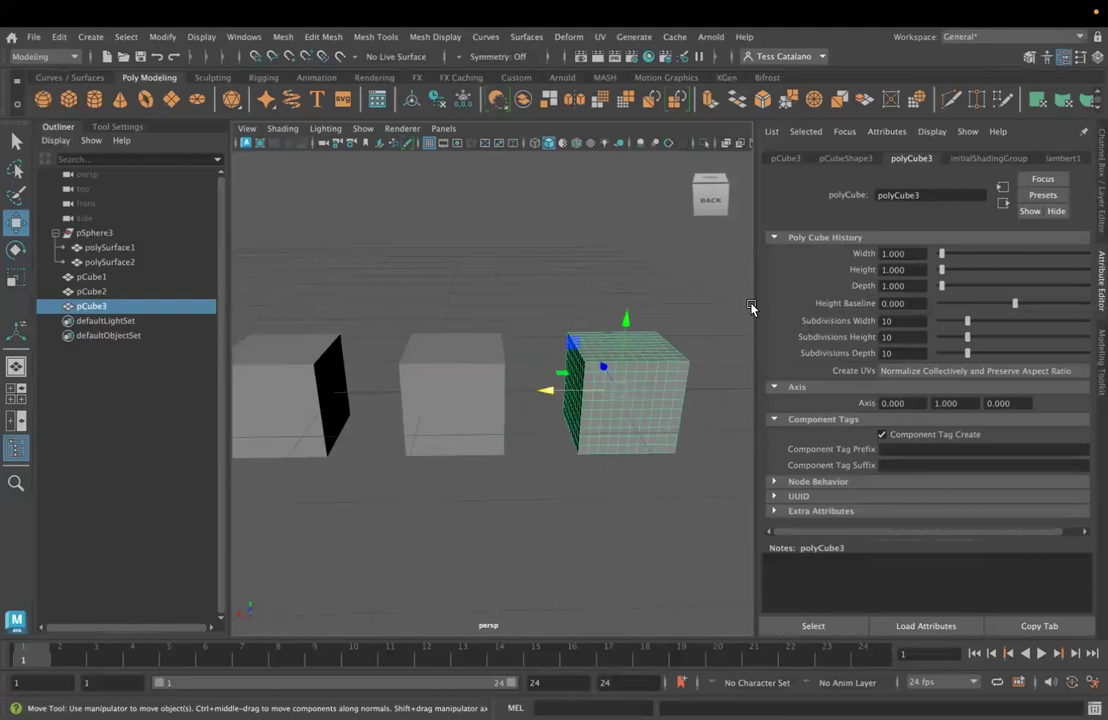
# - Select each of the three cubes in turn to compare their subdivision density
pyautogui.click(318, 452)
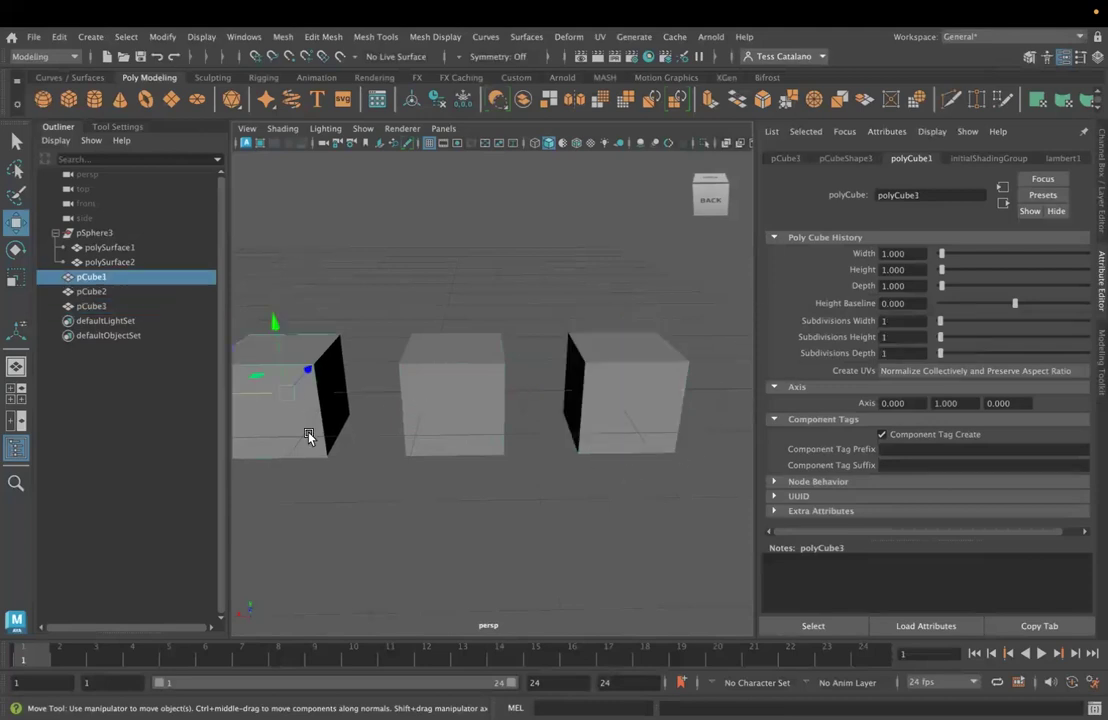
pyautogui.click(539, 532)
pyautogui.keyDown('alt'); pyautogui.moveTo(532, 472); pyautogui.dragTo(472, 475); pyautogui.keyUp('alt')
pyautogui.click(500, 405)
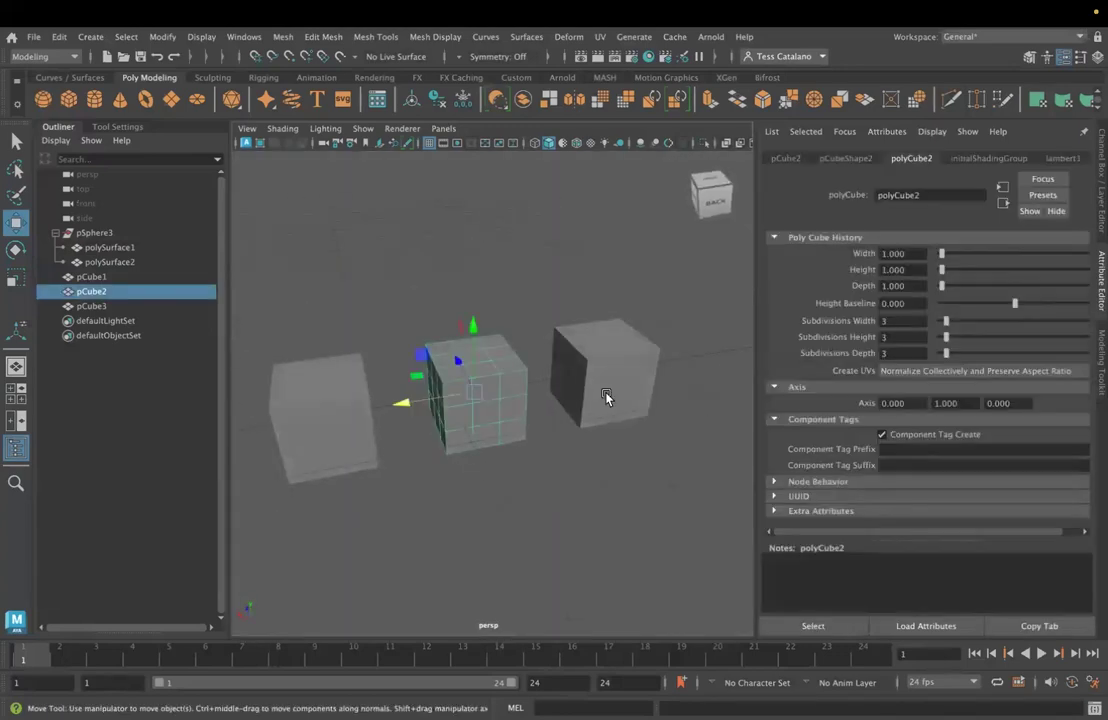
pyautogui.click(605, 393)
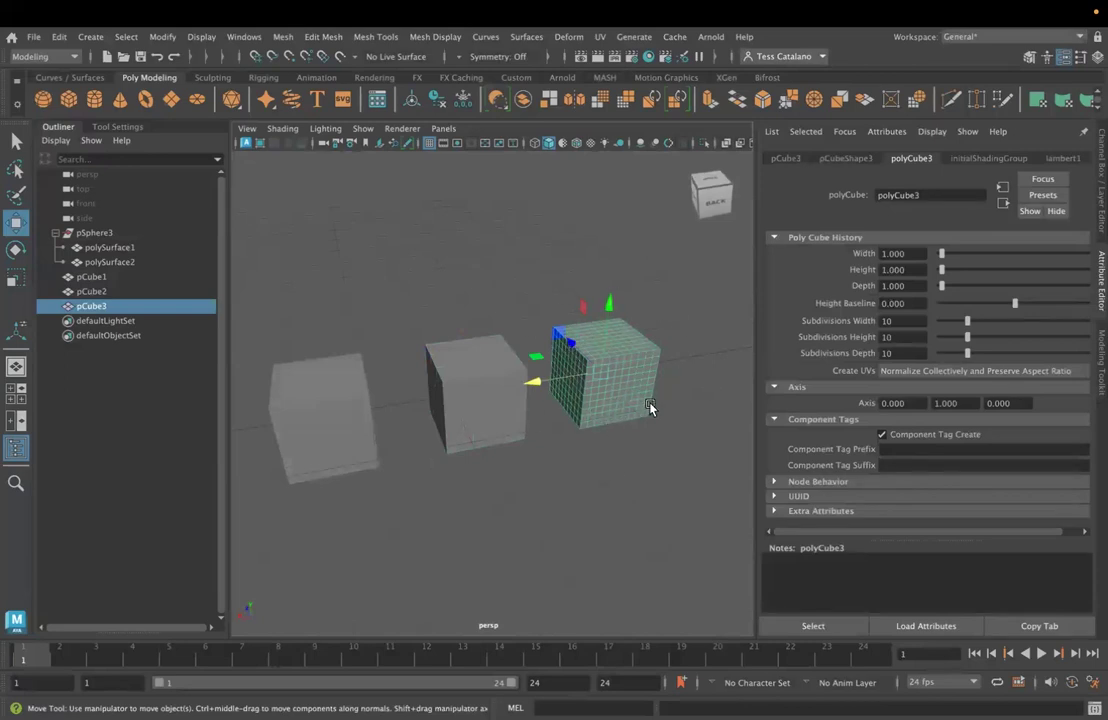
pyautogui.click(314, 418)
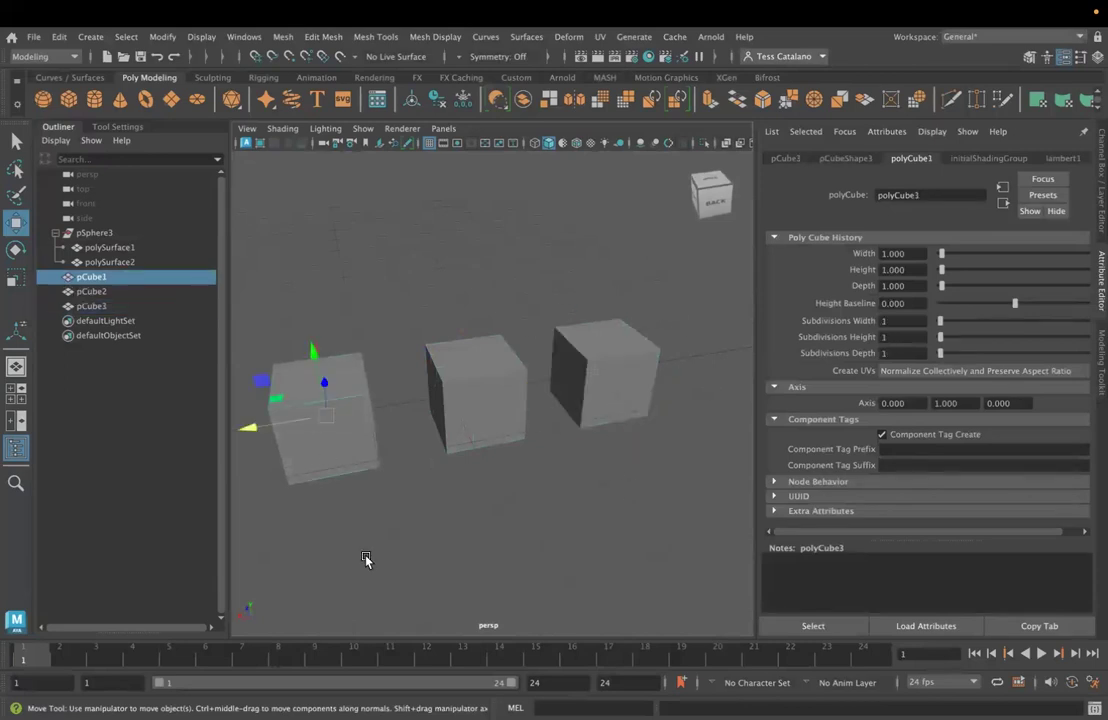
# - Select the left cube pCube1 and nudge it along X to -5.69
pyautogui.click(670, 373)
pyautogui.click(576, 371)
pyautogui.click(477, 420)
pyautogui.click(314, 433)
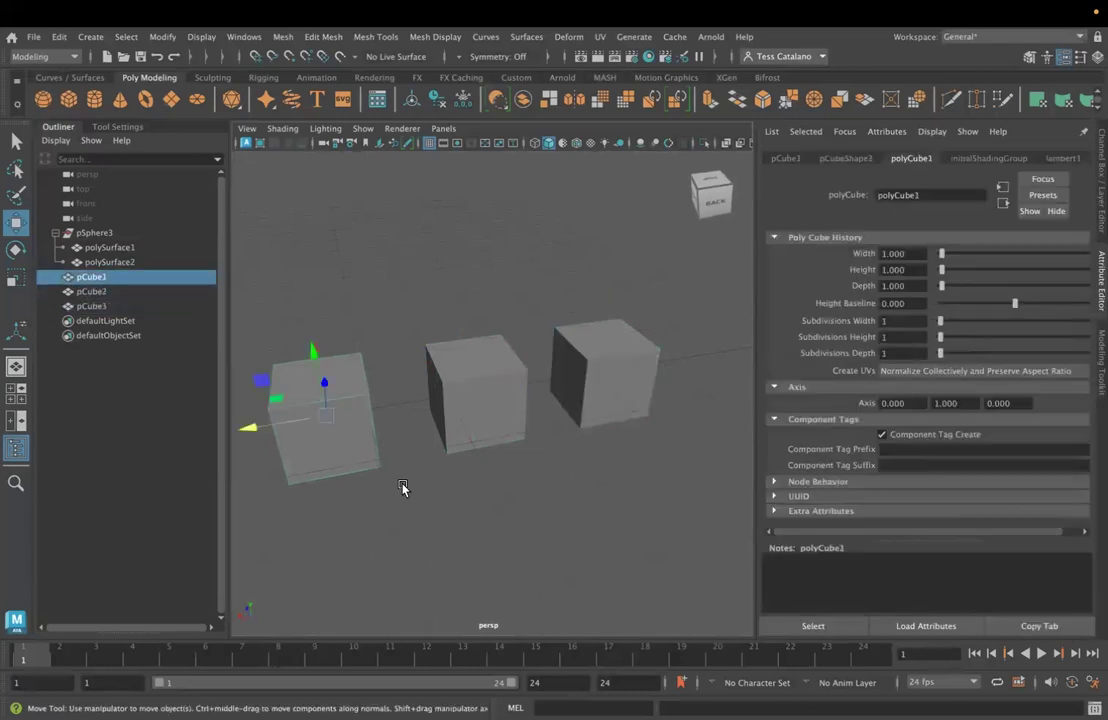
pyautogui.click(268, 430)
pyautogui.click(350, 451)
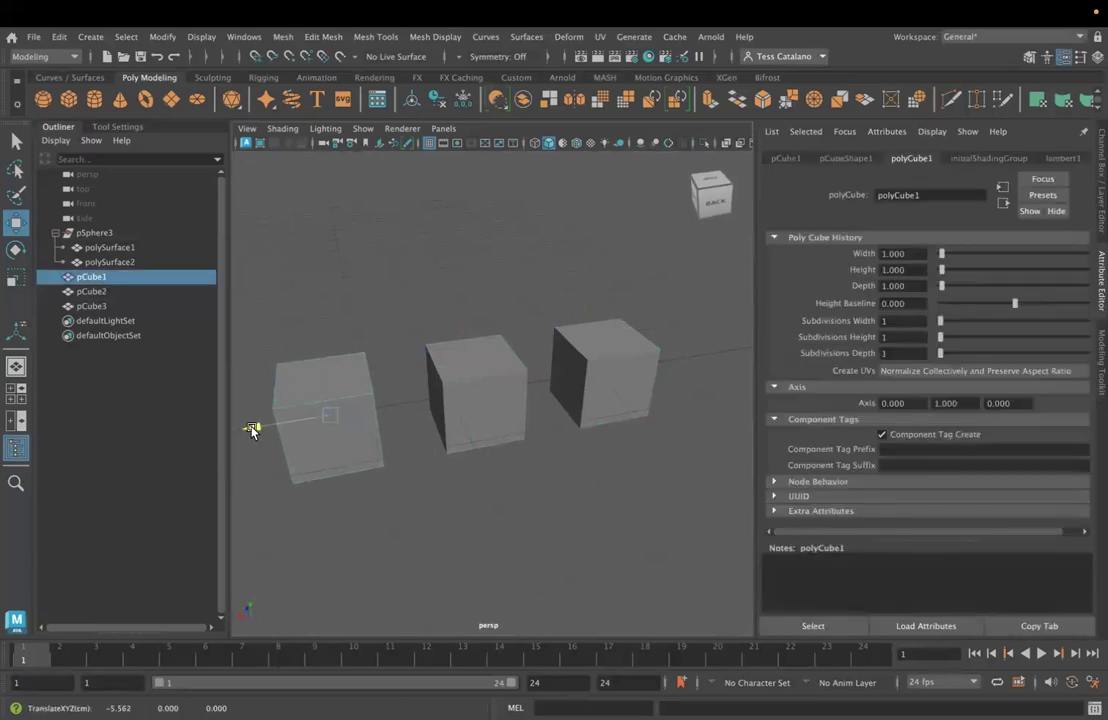
pyautogui.moveTo(250, 425); pyautogui.dragTo(316, 412)
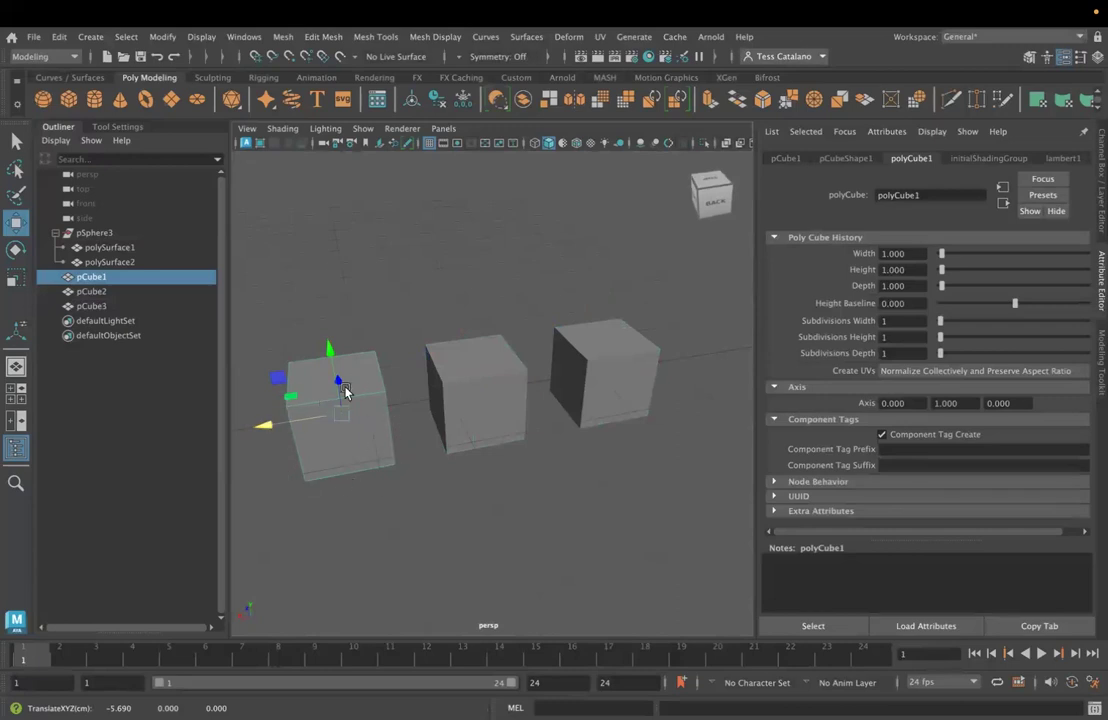
# - Show the Modeling Toolkit panel and pan the view so the cubes shift right
pyautogui.scroll(-3, 330, 432)
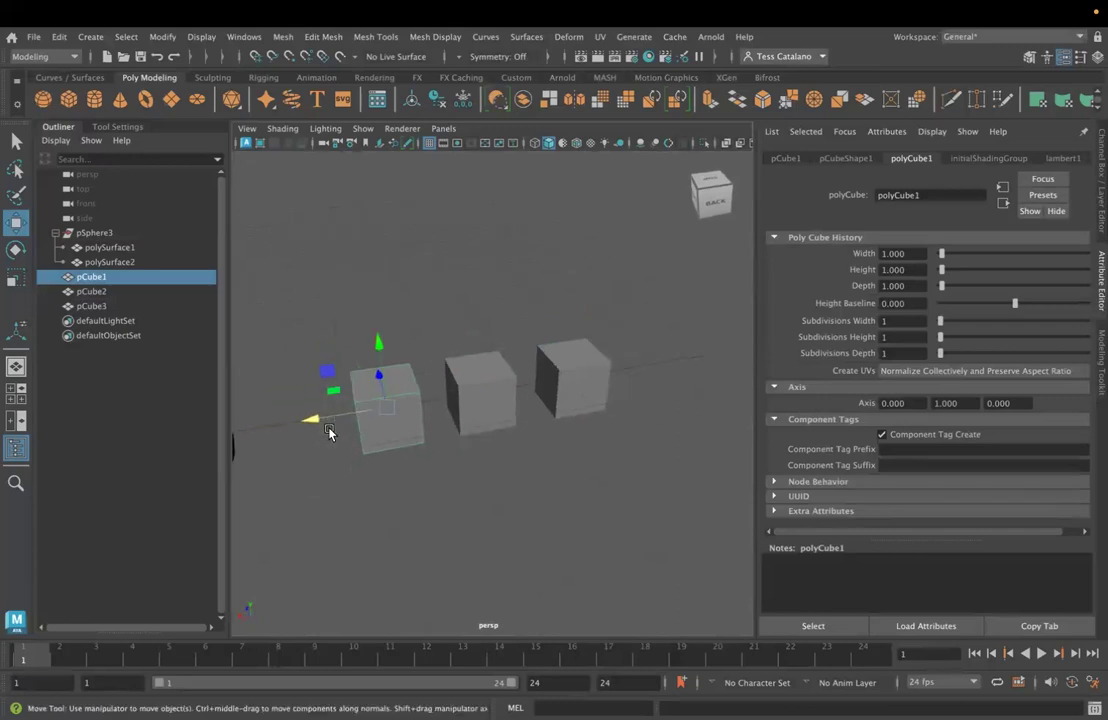
pyautogui.scroll(5, 330, 432)
pyautogui.click(1030, 56)
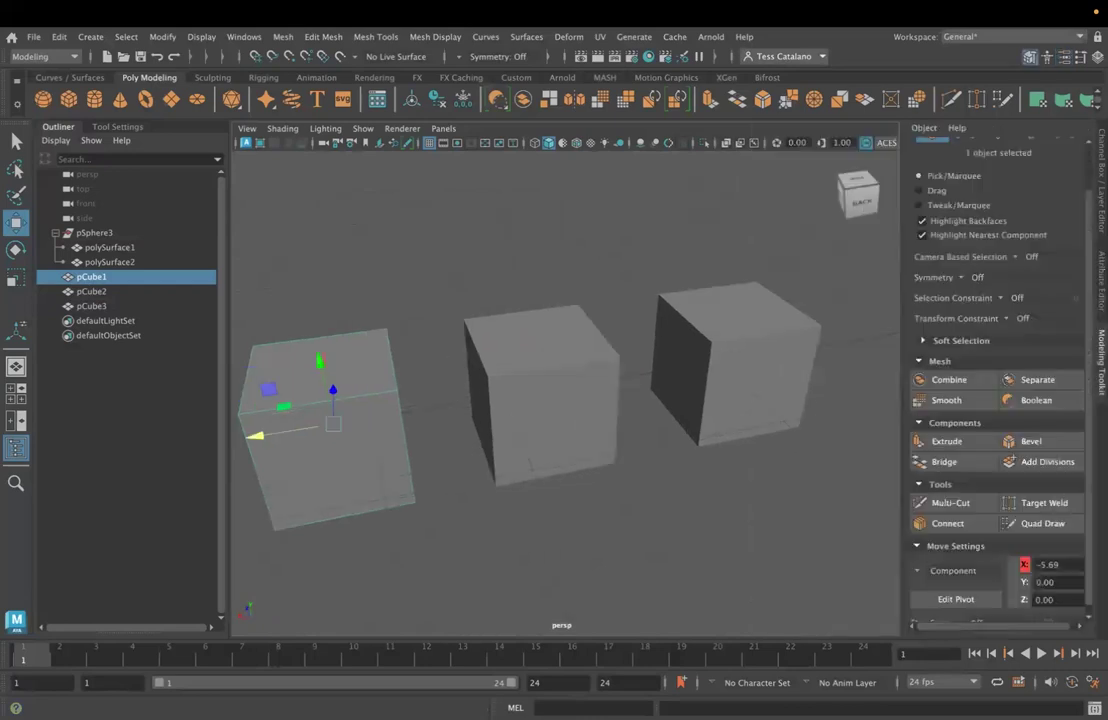
pyautogui.keyDown('alt'); pyautogui.moveTo(332, 460); pyautogui.dragTo(453, 428, button='middle'); pyautogui.keyUp('alt')
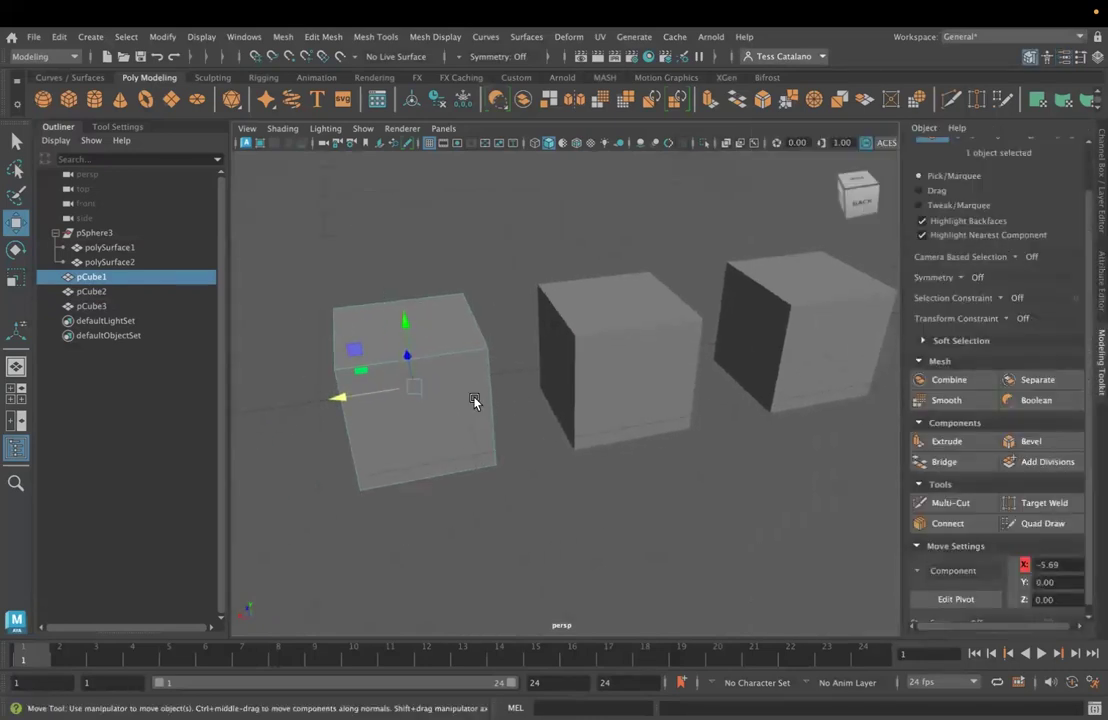
# - Smooth pCube1 and set its smoothing divisions to 2, making a near-sphere
pyautogui.click(946, 400)
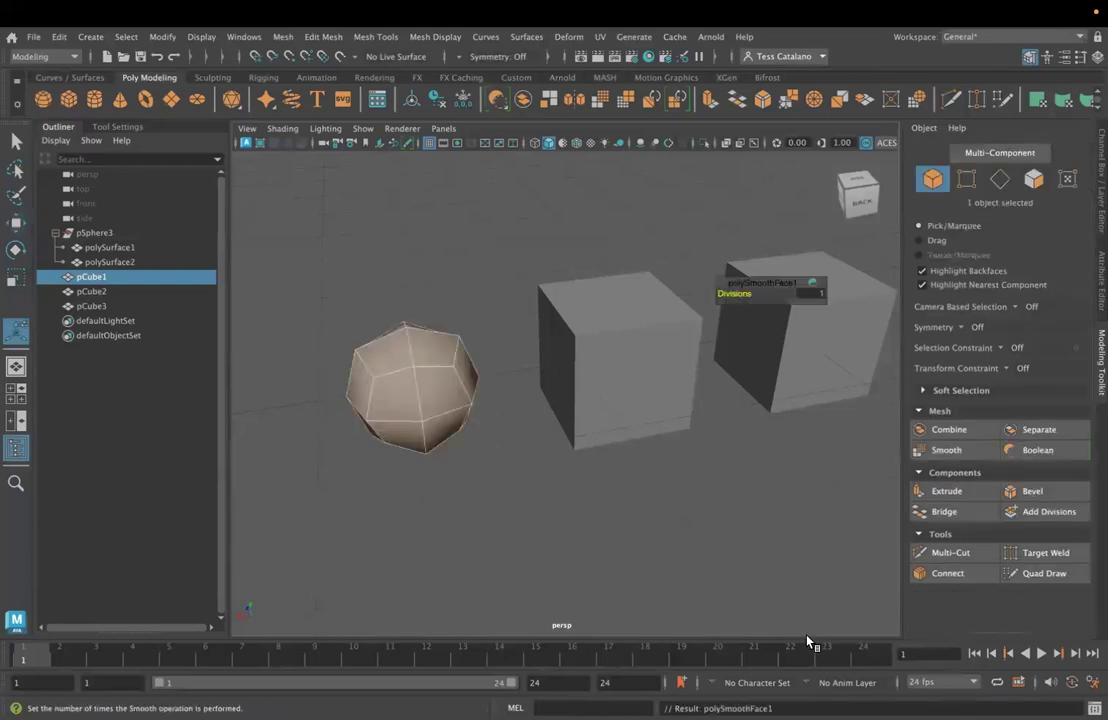
pyautogui.keyDown('alt'); pyautogui.moveTo(530, 373); pyautogui.dragTo(485, 449); pyautogui.keyUp('alt')
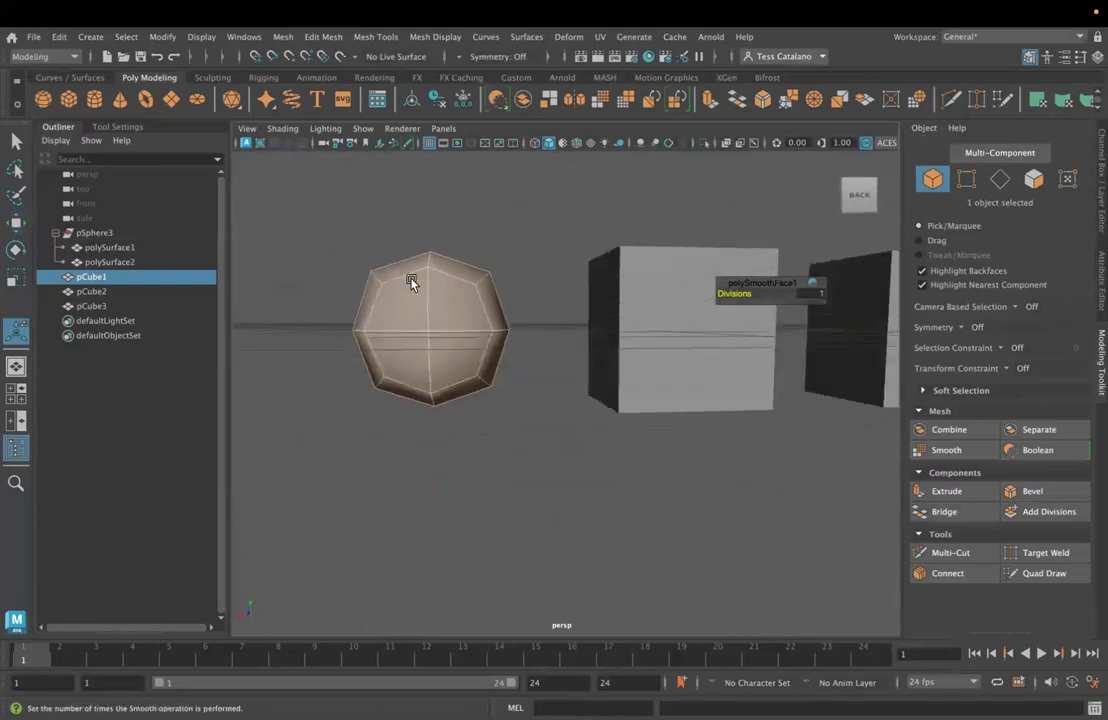
pyautogui.moveTo(735, 293)
pyautogui.mouseDown(button='middle')
pyautogui.moveTo(753, 295)
pyautogui.moveTo(722, 293)
pyautogui.moveTo(735, 293)
pyautogui.mouseUp(button='middle')
pyautogui.moveTo(762, 282); pyautogui.dragTo(608, 207)
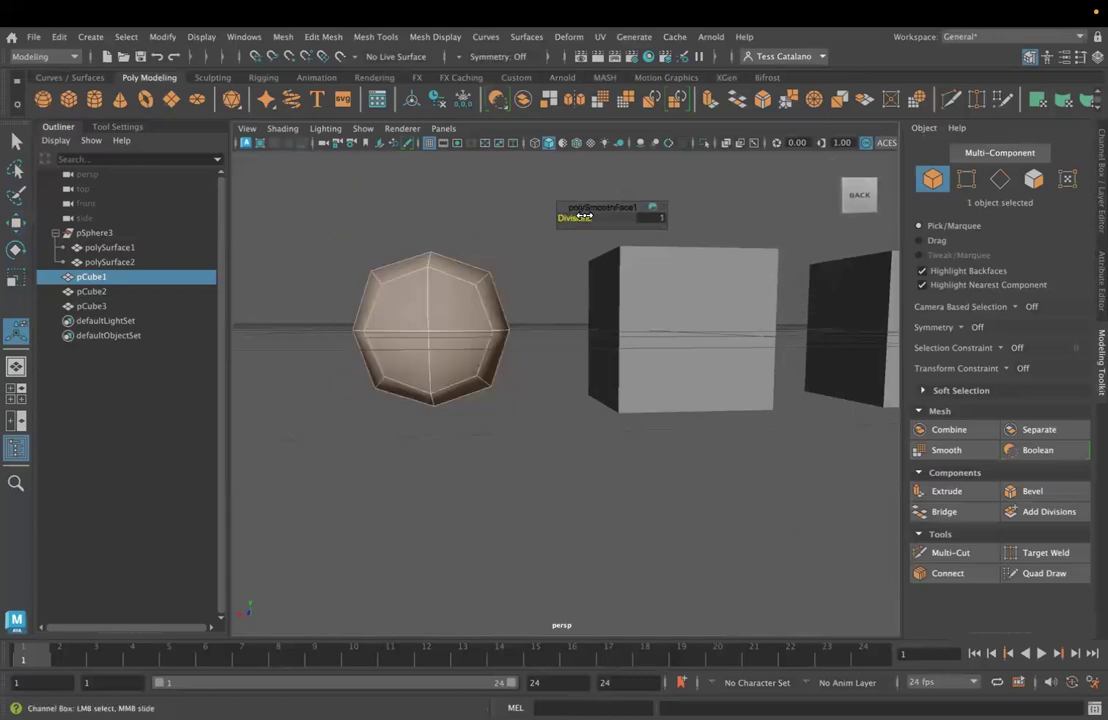
pyautogui.moveTo(584, 215); pyautogui.dragTo(587, 214, button='middle')
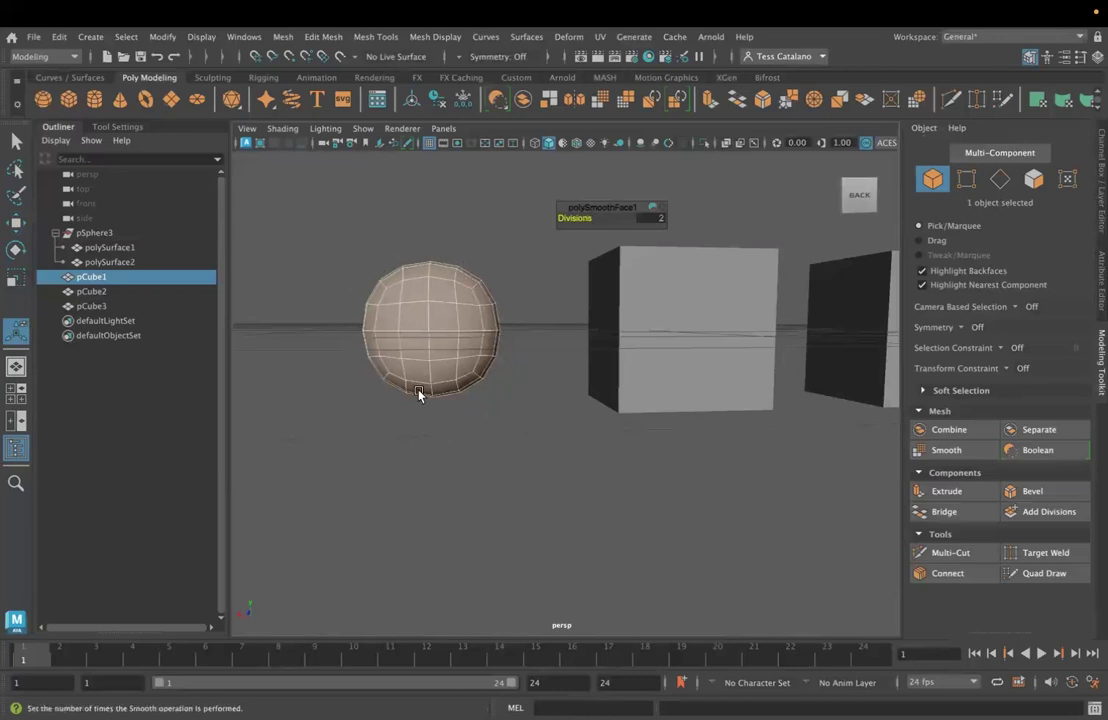
# - Select the middle cube pCube2, move the settings readout aside, and orbit to inspect it
pyautogui.click(700, 383)
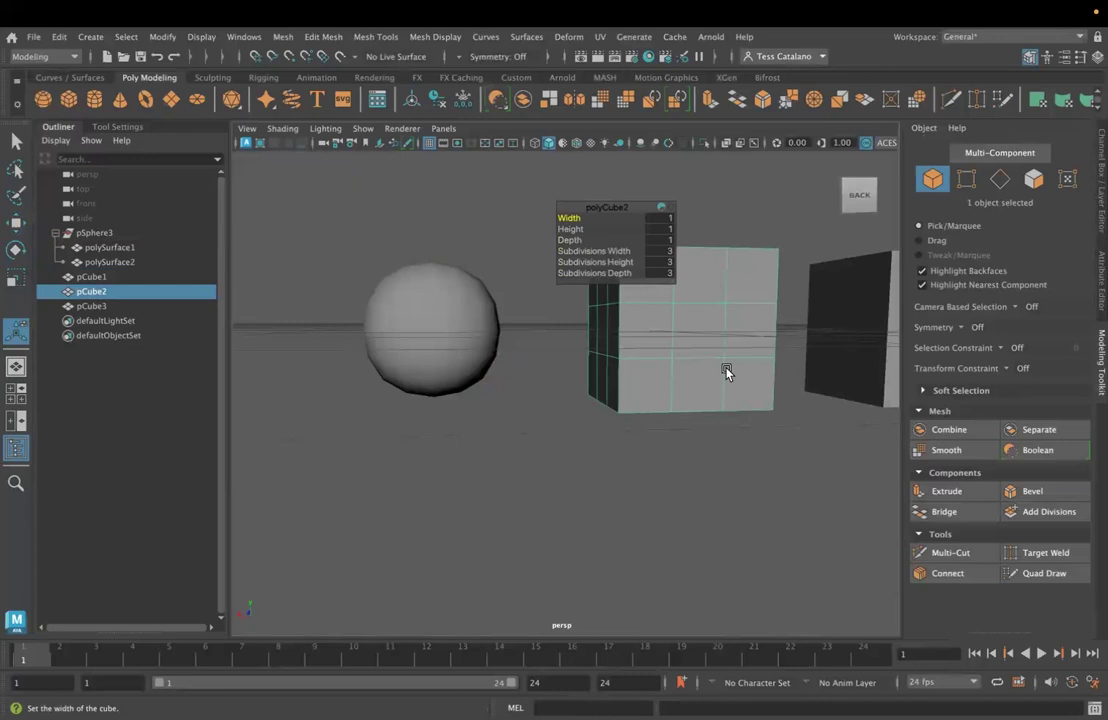
pyautogui.moveTo(618, 205); pyautogui.dragTo(546, 169)
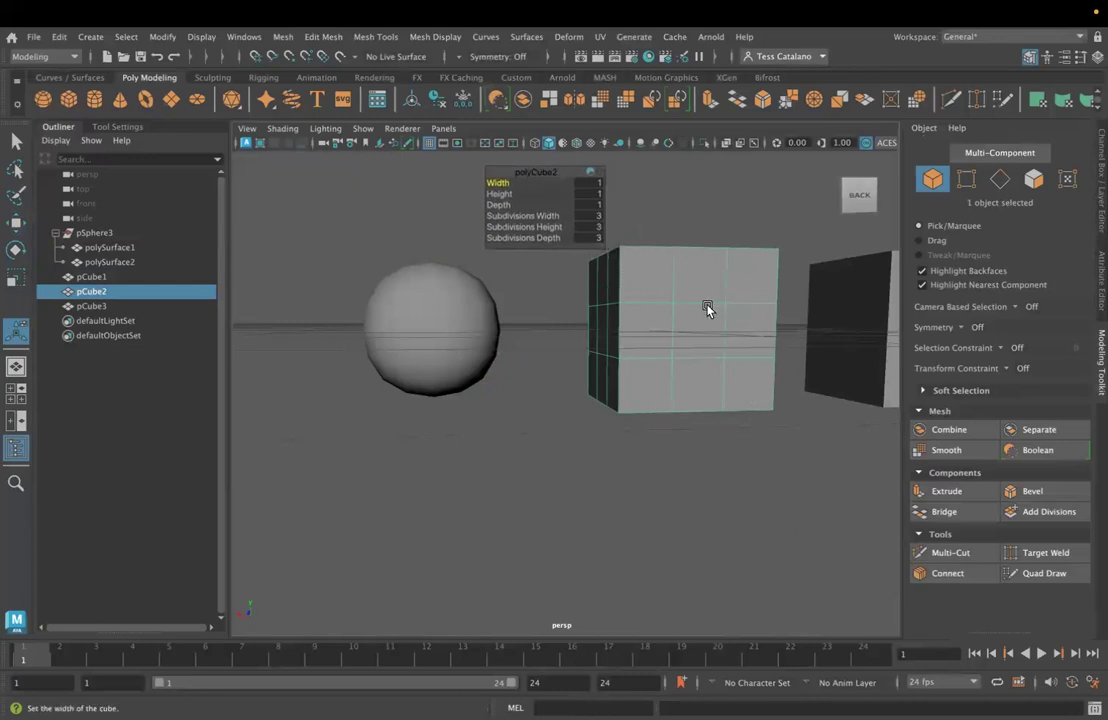
pyautogui.moveTo(707, 311)
pyautogui.keyDown('alt'); pyautogui.mouseDown()
pyautogui.moveTo(700, 324)
pyautogui.moveTo(727, 304)
pyautogui.mouseUp(); pyautogui.keyUp('alt')
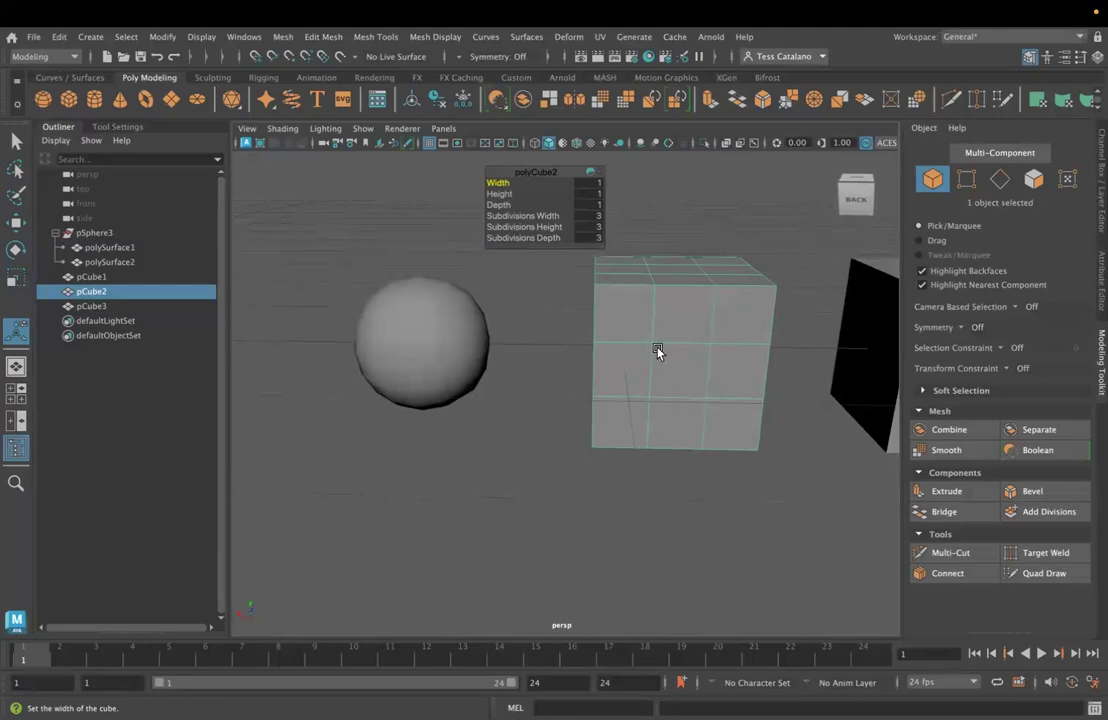
pyautogui.keyDown('alt'); pyautogui.moveTo(638, 366); pyautogui.dragTo(650, 403); pyautogui.keyUp('alt')
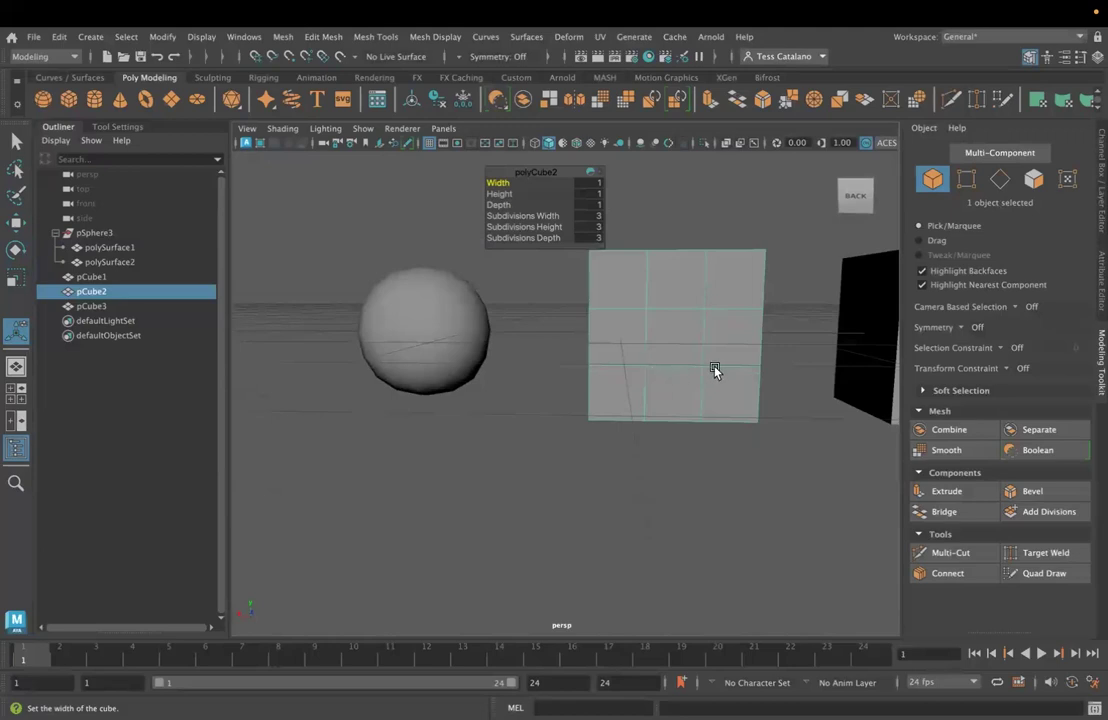
pyautogui.keyDown('alt'); pyautogui.moveTo(720, 314); pyautogui.dragTo(658, 367); pyautogui.keyUp('alt')
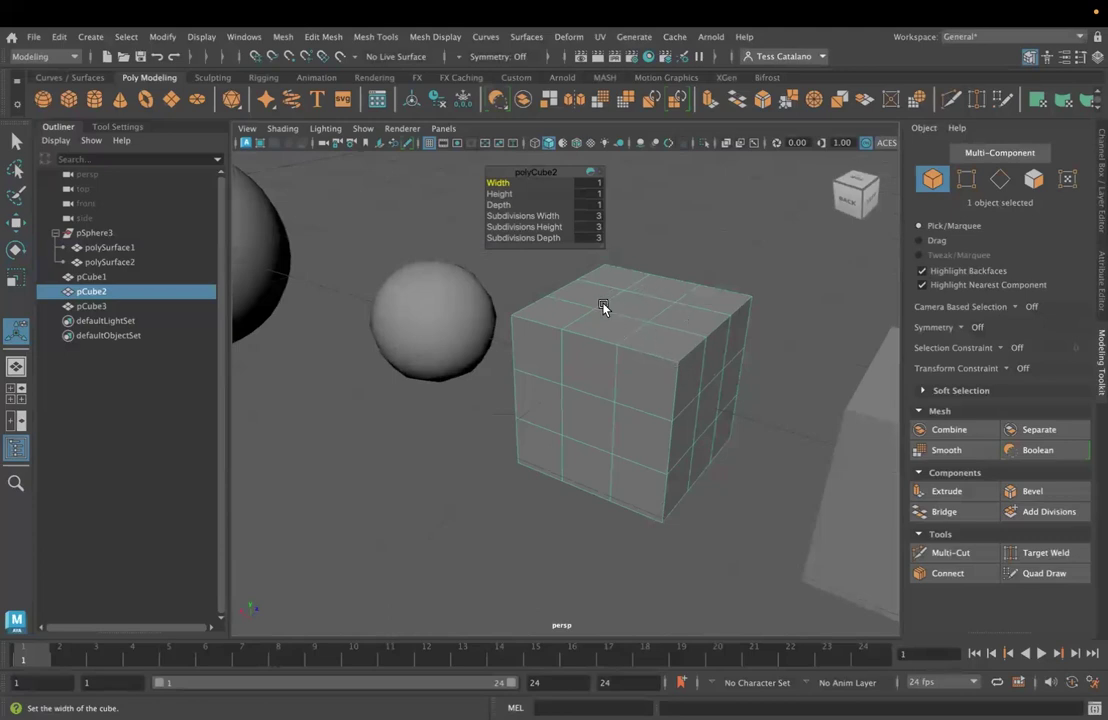
pyautogui.keyDown('alt'); pyautogui.moveTo(608, 326); pyautogui.dragTo(672, 345); pyautogui.keyUp('alt')
pyautogui.keyDown('alt'); pyautogui.moveTo(653, 295); pyautogui.dragTo(699, 402); pyautogui.keyUp('alt')
# - Smooth the middle cube pCube2 and raise its smoothing divisions
pyautogui.click(918, 451)
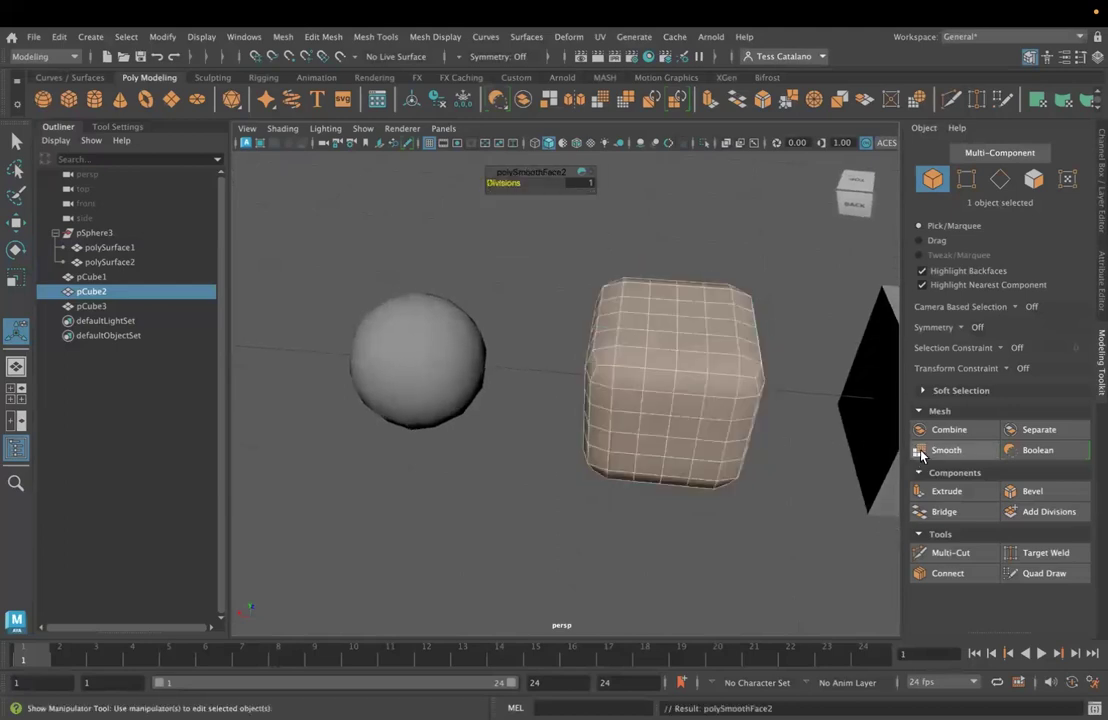
pyautogui.keyDown('alt'); pyautogui.moveTo(665, 472); pyautogui.dragTo(670, 450); pyautogui.keyUp('alt')
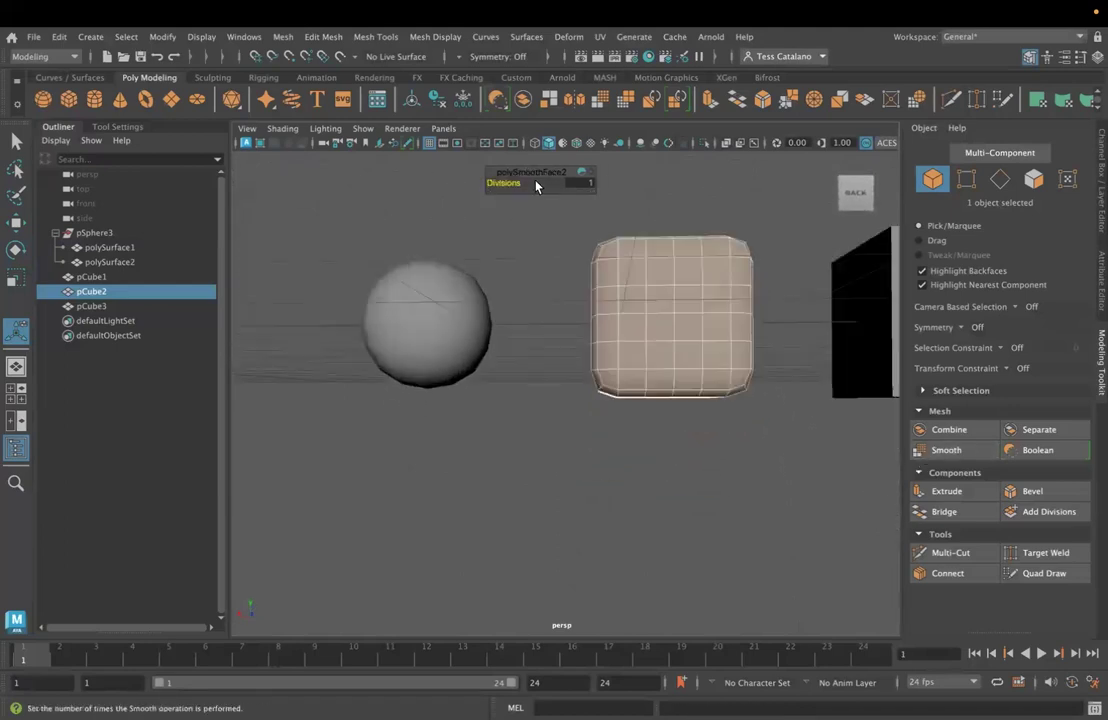
pyautogui.moveTo(505, 183); pyautogui.dragTo(590, 183)
pyautogui.click(476, 374)
pyautogui.click(625, 345)
pyautogui.keyDown('alt'); pyautogui.moveTo(663, 517); pyautogui.dragTo(447, 308); pyautogui.keyUp('alt')
pyautogui.click(447, 308)
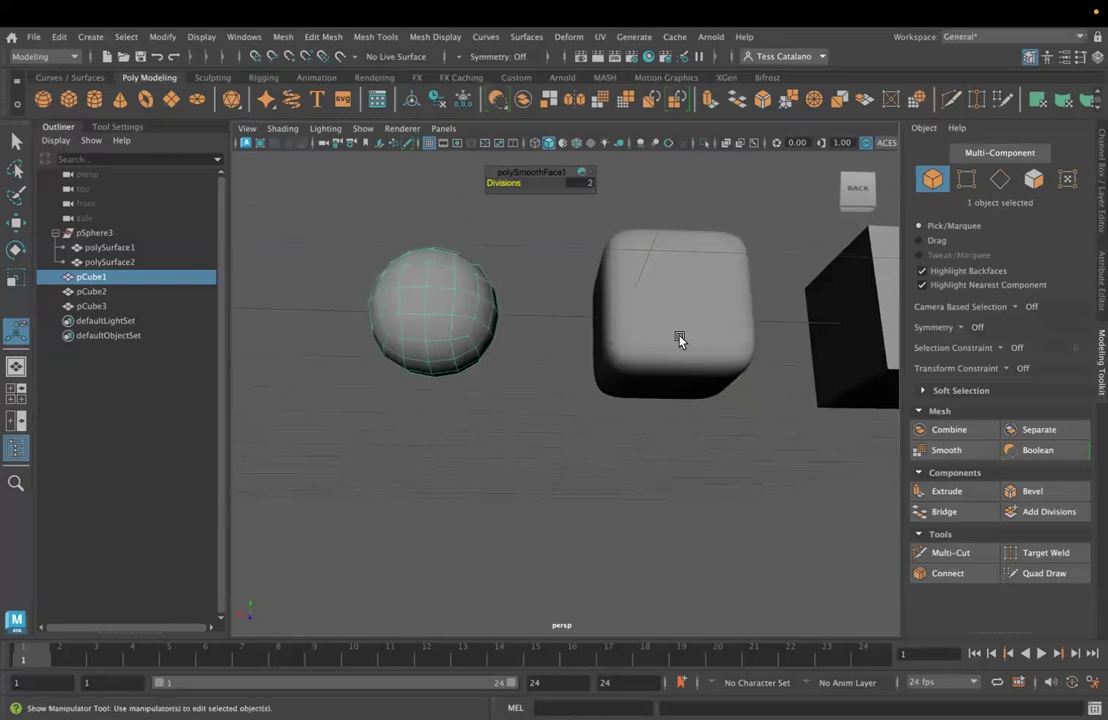
pyautogui.click(670, 339)
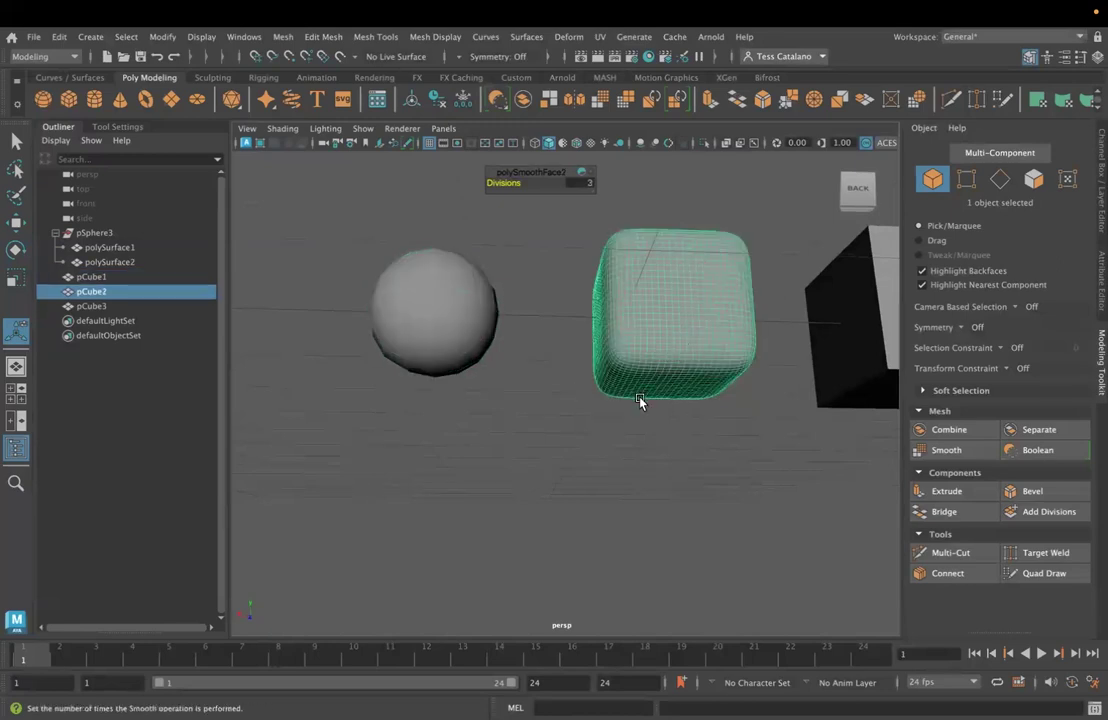
pyautogui.keyDown('alt'); pyautogui.moveTo(640, 400); pyautogui.dragTo(638, 408); pyautogui.keyUp('alt')
# - Set the middle cube's divisions to 3 and lower the sphere's smoothing to 1 division
pyautogui.click(780, 363)
pyautogui.keyDown('alt'); pyautogui.moveTo(632, 350); pyautogui.dragTo(603, 378); pyautogui.keyUp('alt')
pyautogui.click(833, 339)
pyautogui.click(640, 300)
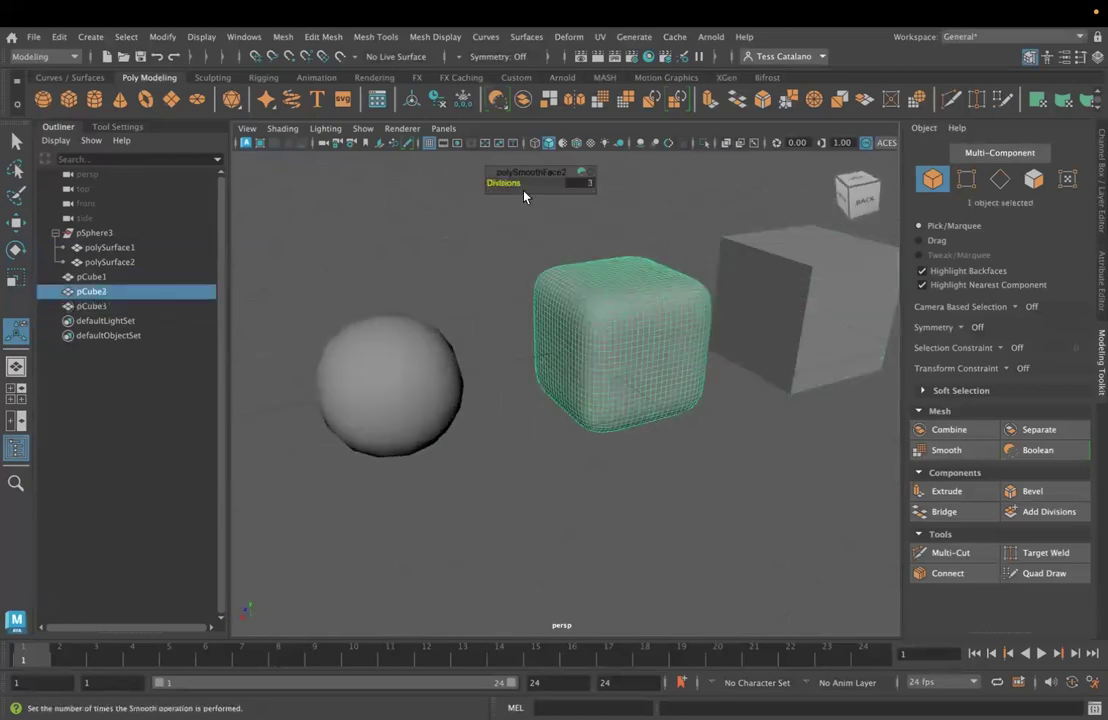
pyautogui.moveTo(524, 196); pyautogui.dragTo(433, 159, button='middle')
pyautogui.click(442, 349)
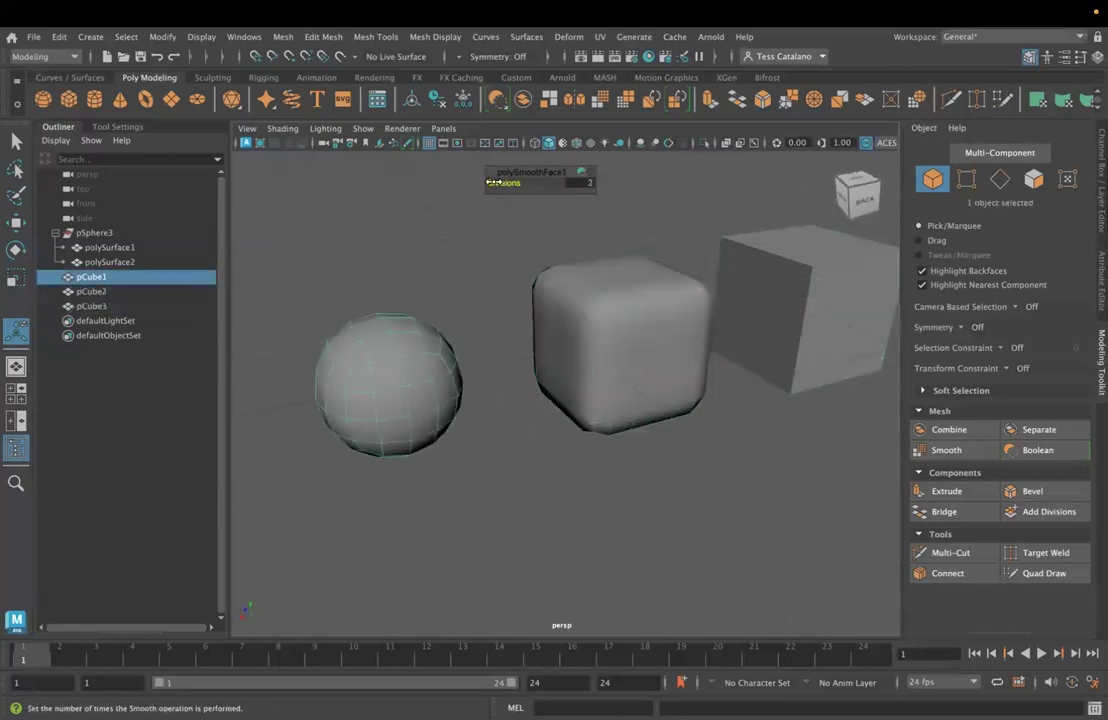
pyautogui.moveTo(492, 182); pyautogui.dragTo(460, 184, button='middle')
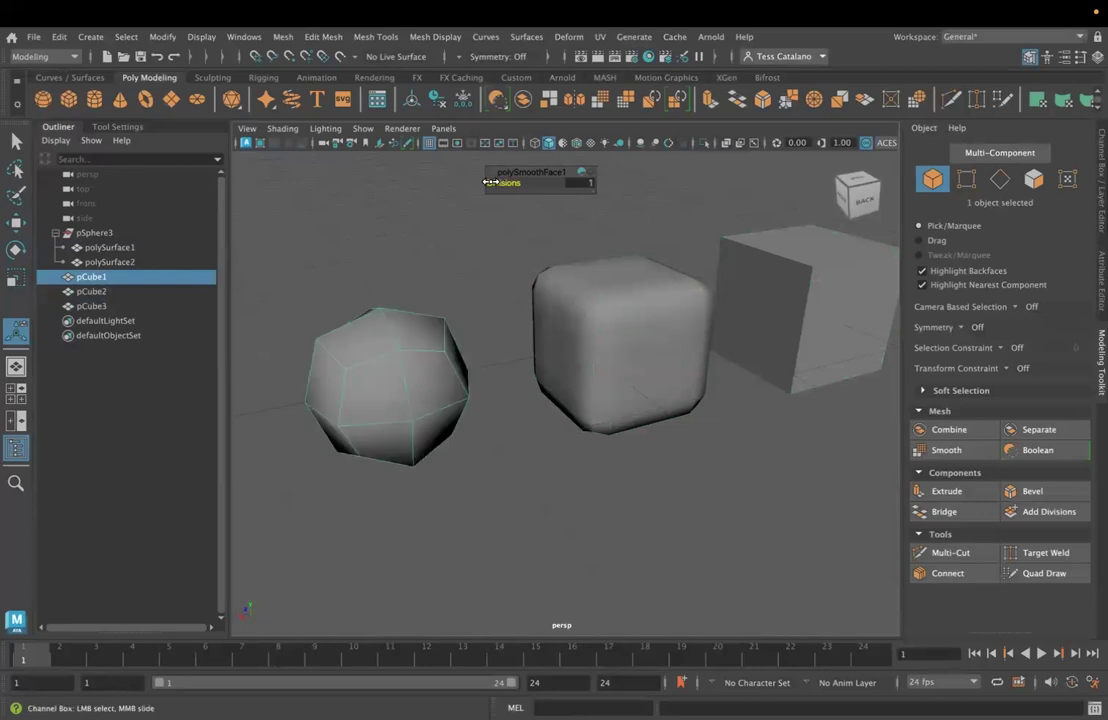
# - Select the right-hand cube pCube3 and smooth it at 1 division
pyautogui.click(692, 424)
pyautogui.click(707, 474)
pyautogui.click(815, 352)
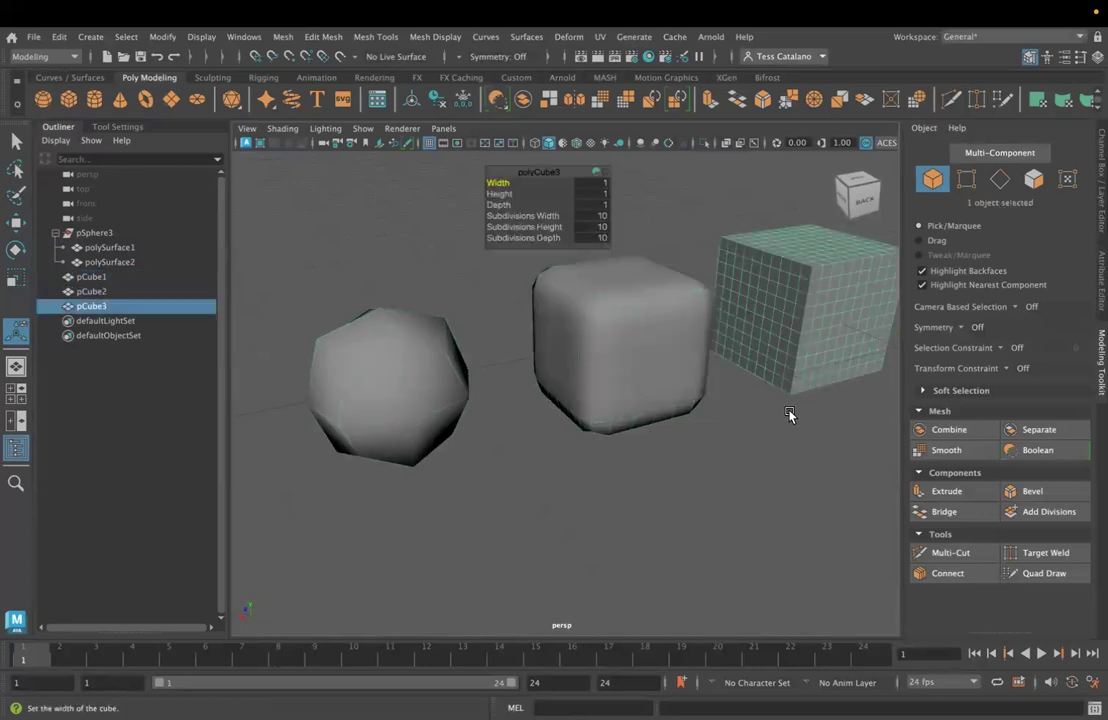
pyautogui.keyDown('alt'); pyautogui.moveTo(790, 415); pyautogui.dragTo(685, 440); pyautogui.keyUp('alt')
pyautogui.keyDown('alt'); pyautogui.moveTo(757, 433); pyautogui.dragTo(745, 335); pyautogui.keyUp('alt')
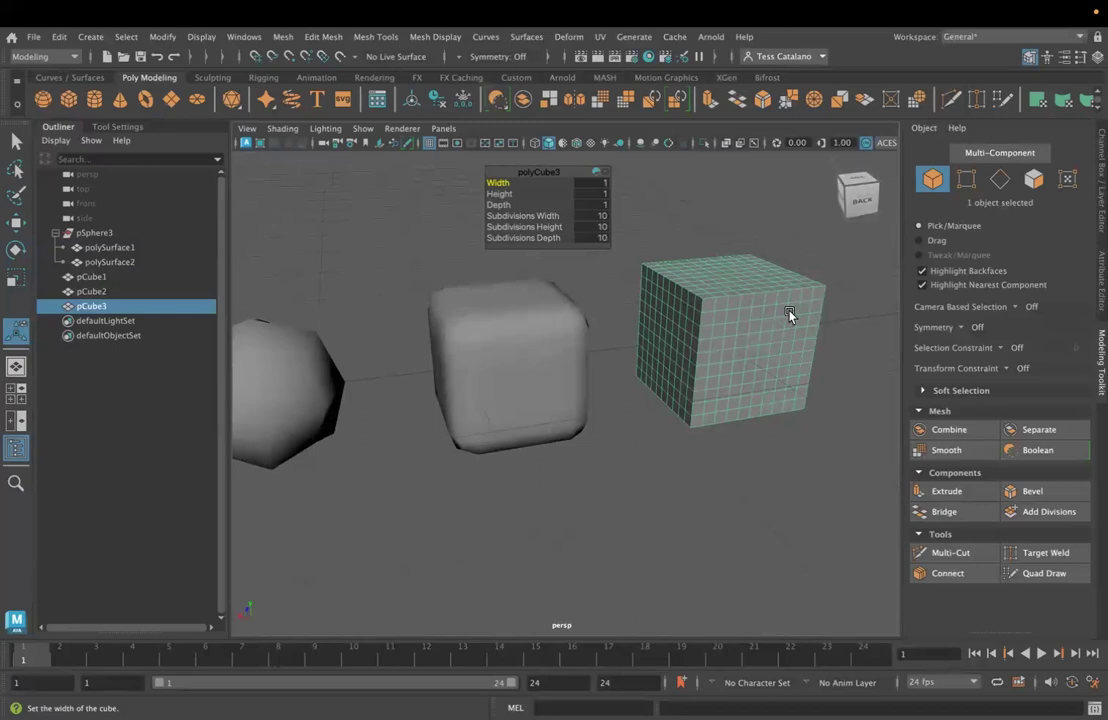
pyautogui.click(946, 450)
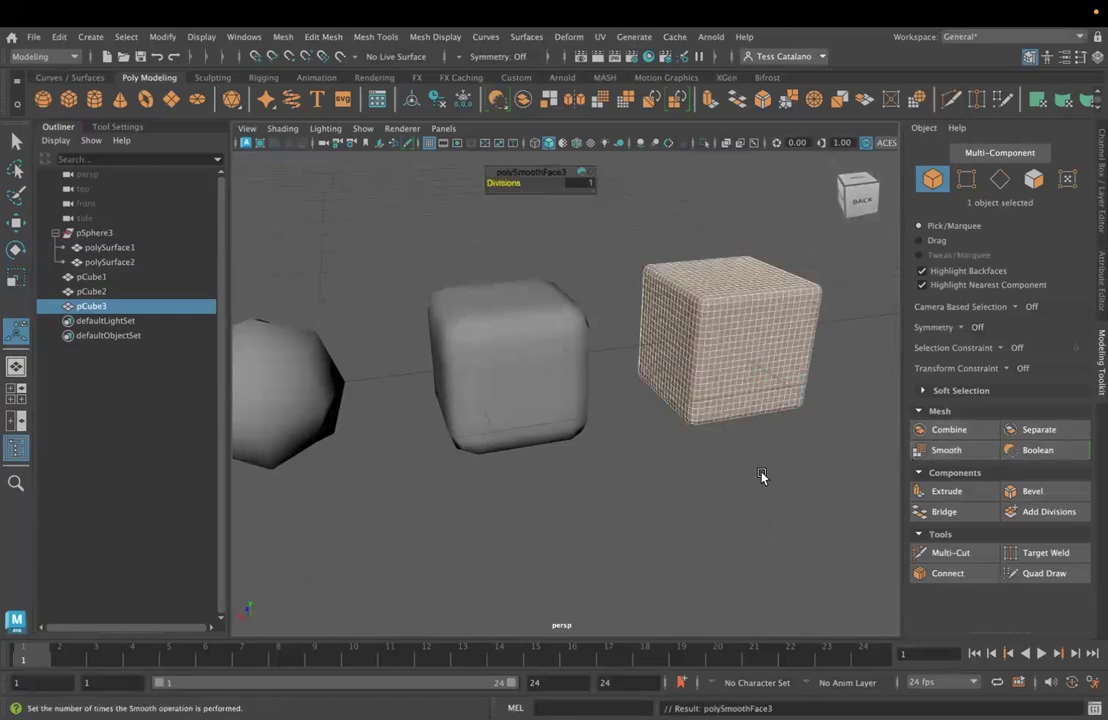
# - Orbit the view around the three smoothed objects to inspect them
pyautogui.click(763, 480)
pyautogui.keyDown('alt'); pyautogui.moveTo(763, 481); pyautogui.dragTo(781, 462); pyautogui.keyUp('alt')
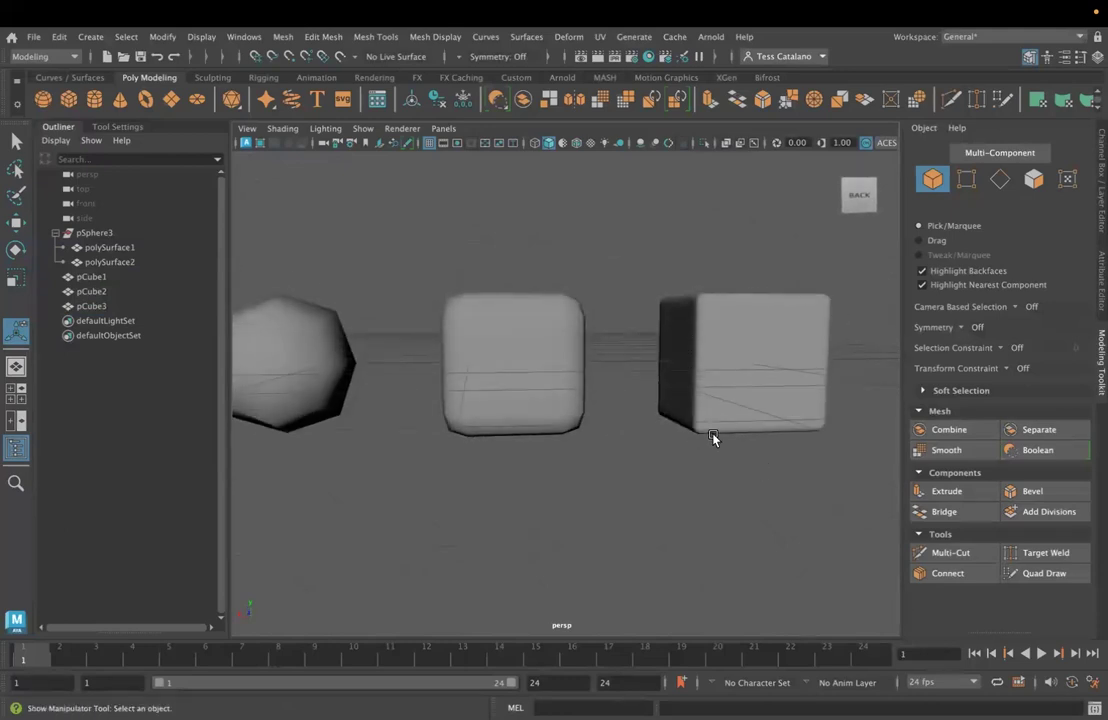
pyautogui.keyDown('alt'); pyautogui.moveTo(771, 298); pyautogui.dragTo(685, 307); pyautogui.keyUp('alt')
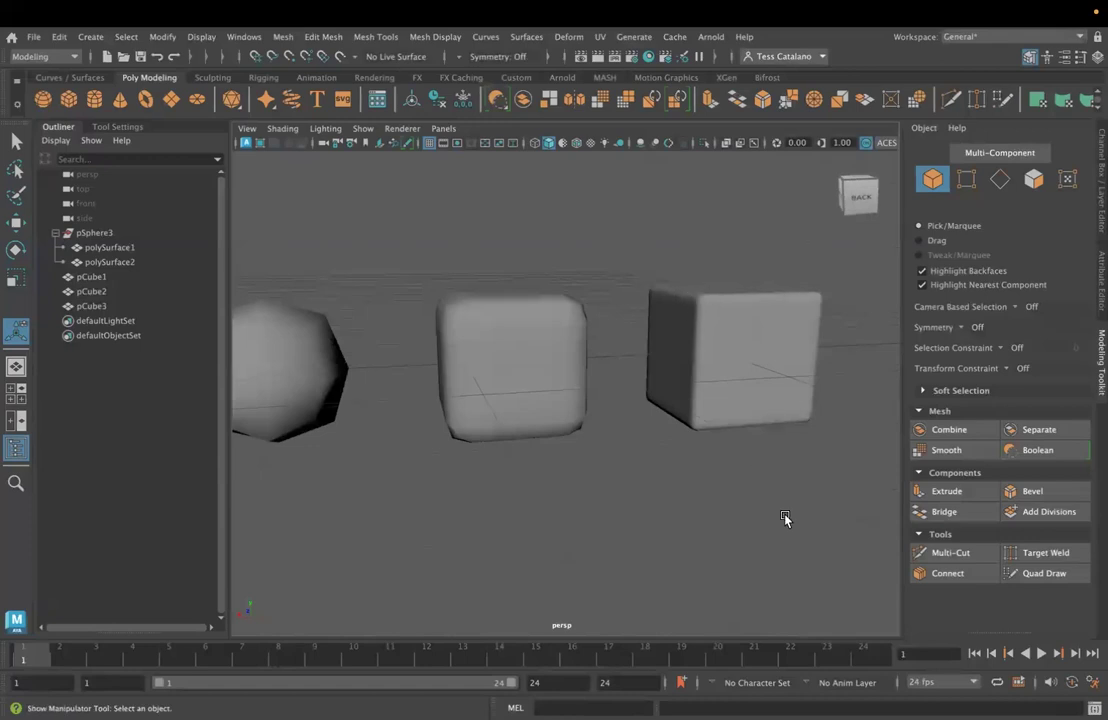
pyautogui.keyDown('alt'); pyautogui.moveTo(785, 517); pyautogui.dragTo(367, 338); pyautogui.keyUp('alt')
# - Move the faceted ball pCube1 onto the top of the right cube, at X −9.17
pyautogui.click(312, 368)
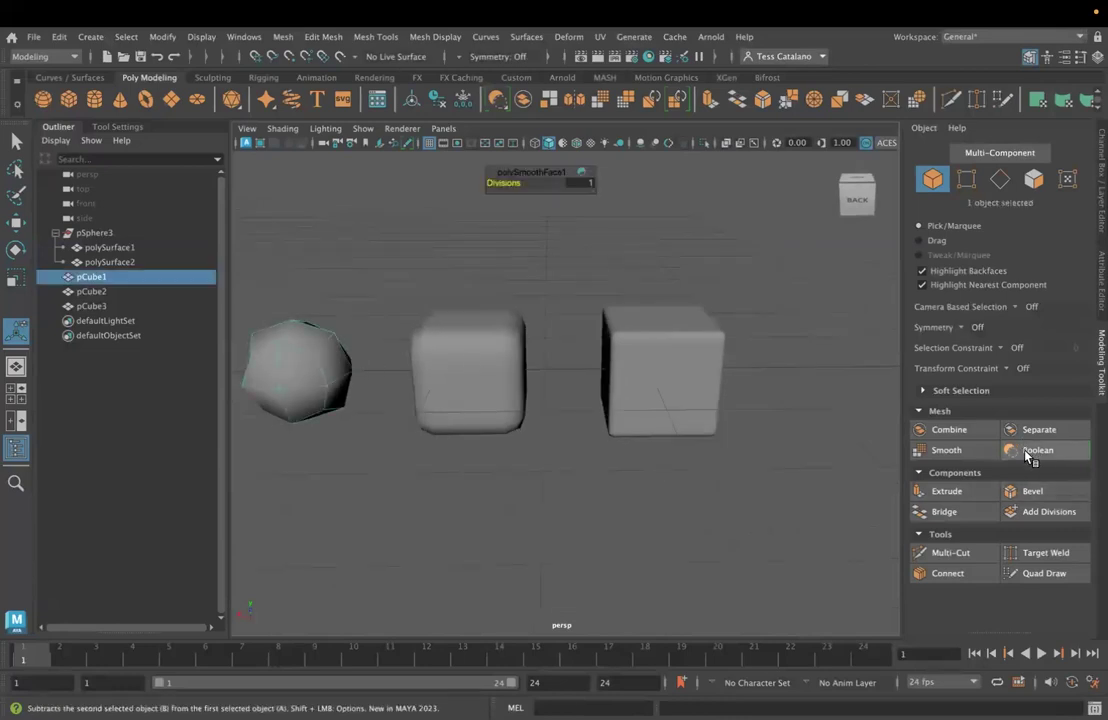
pyautogui.press('w')
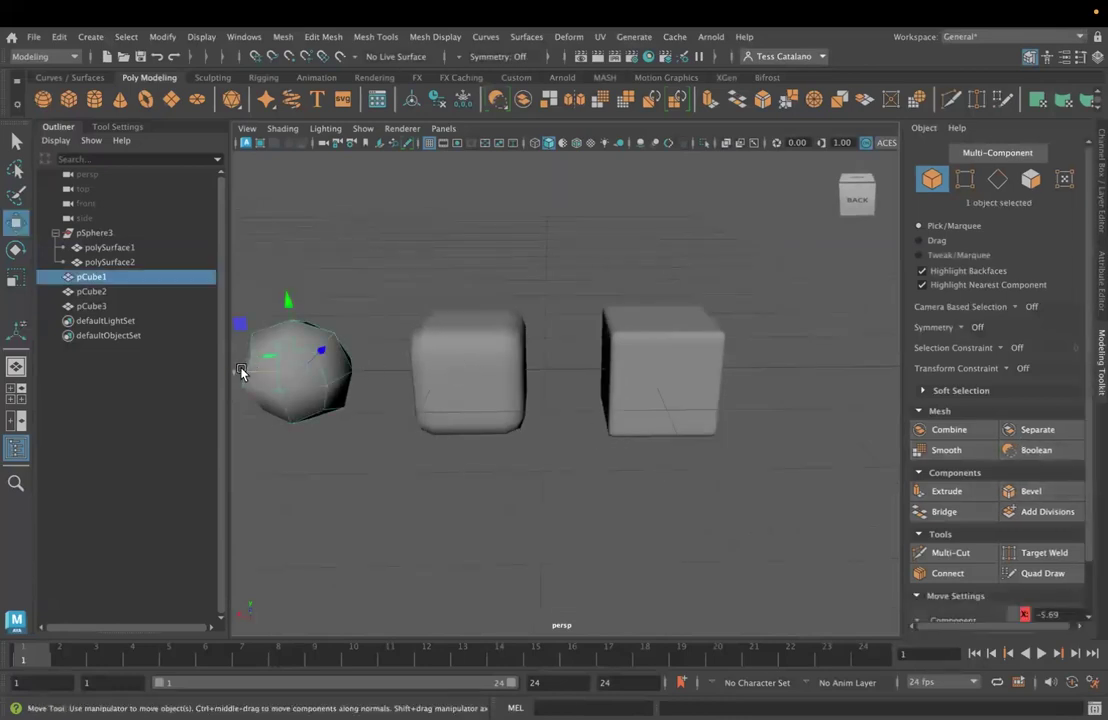
pyautogui.moveTo(241, 372); pyautogui.dragTo(668, 247, button='middle')
pyautogui.moveTo(598, 317); pyautogui.dragTo(643, 322)
# - Scale the ball to about 0.898, then select pCube1 and add pCube3
pyautogui.press('r')
pyautogui.keyDown('alt'); pyautogui.moveTo(757, 366); pyautogui.dragTo(671, 309); pyautogui.keyUp('alt')
pyautogui.click(782, 425)
pyautogui.click(625, 298)
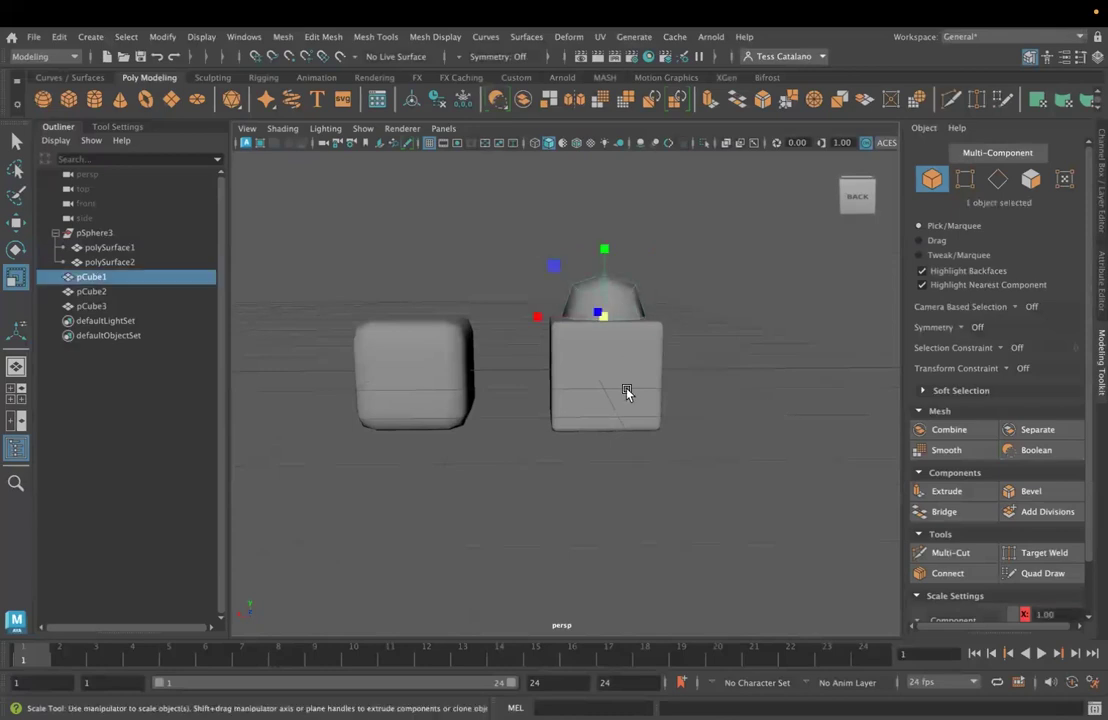
pyautogui.keyDown('shift'); pyautogui.click(626, 388); pyautogui.keyUp('shift')
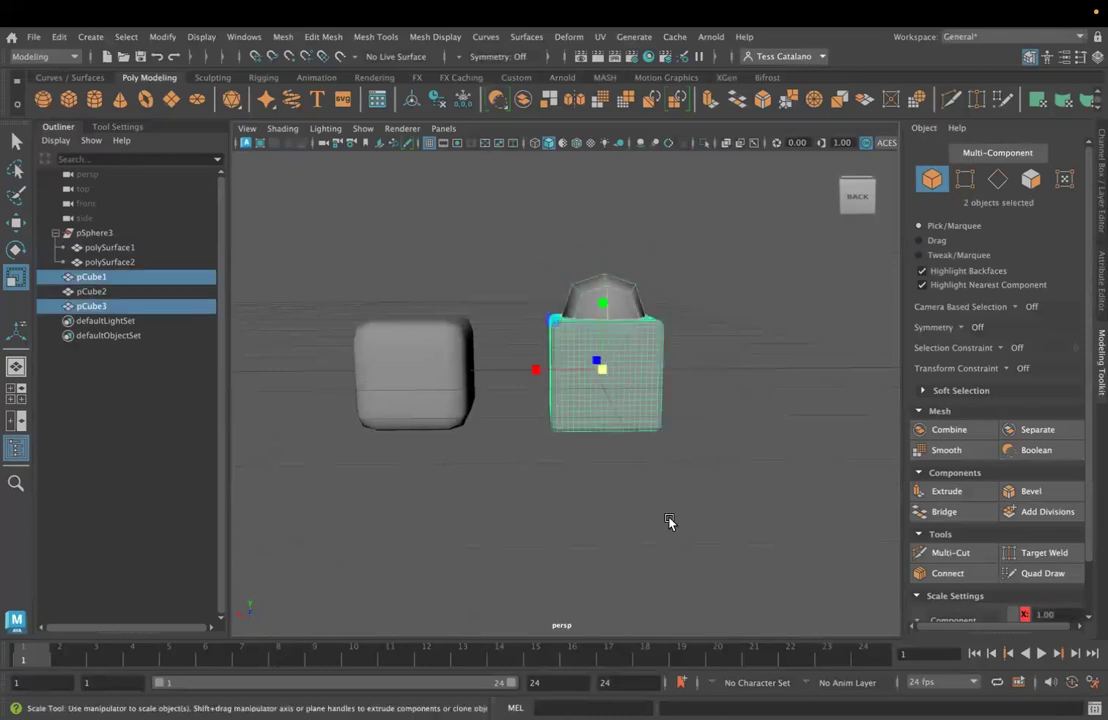
# - Combine the dome and right cube into the new mesh pCube4 and select it
pyautogui.click(960, 429)
pyautogui.scroll(3, 756, 483)
pyautogui.scroll(3, 756, 483)
pyautogui.keyDown('shift'); pyautogui.click(655, 297); pyautogui.keyUp('shift')
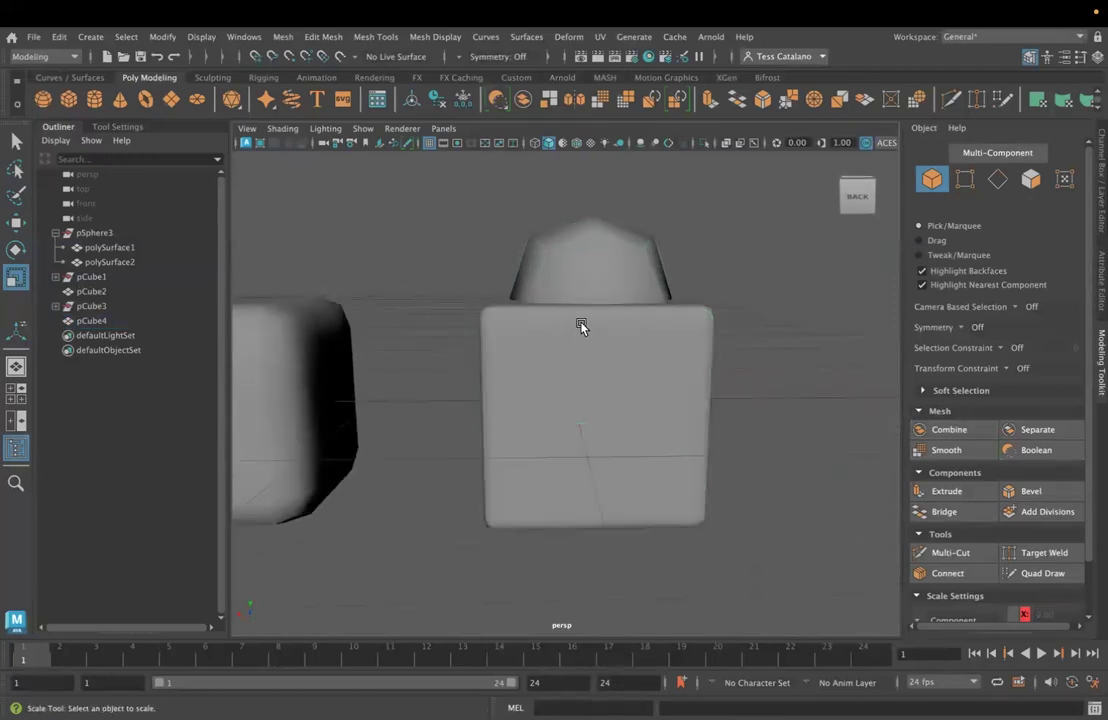
pyautogui.click(647, 425)
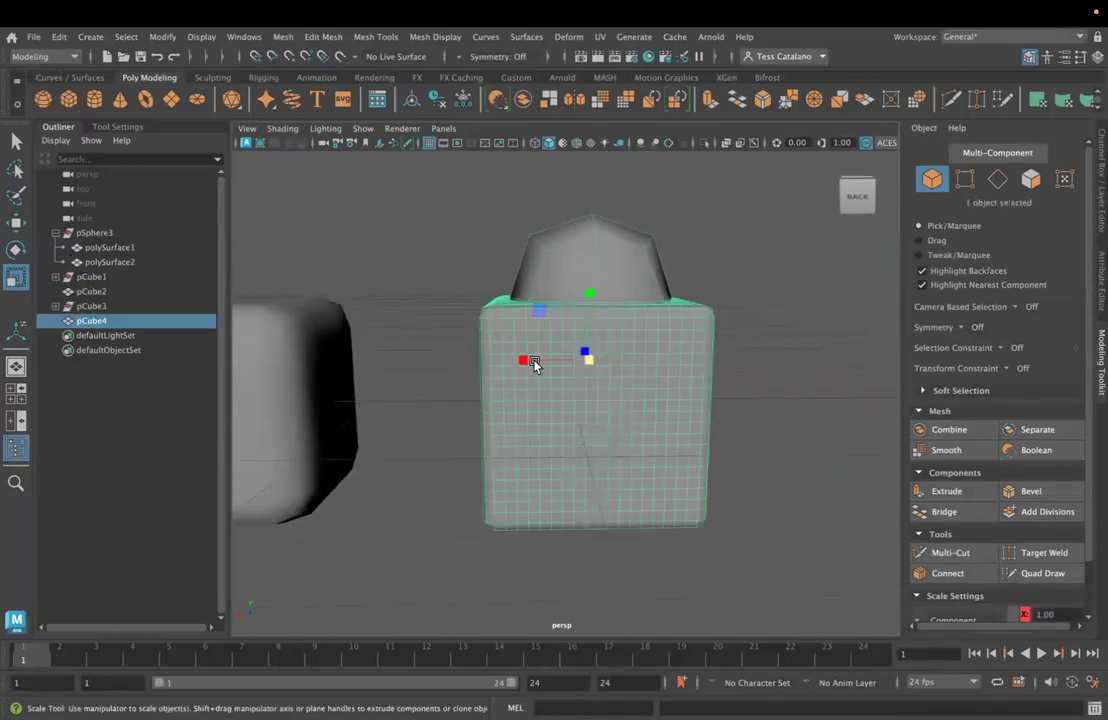
# - Switch the viewport to wireframe display, briefly trying smooth shading
pyautogui.press('4')
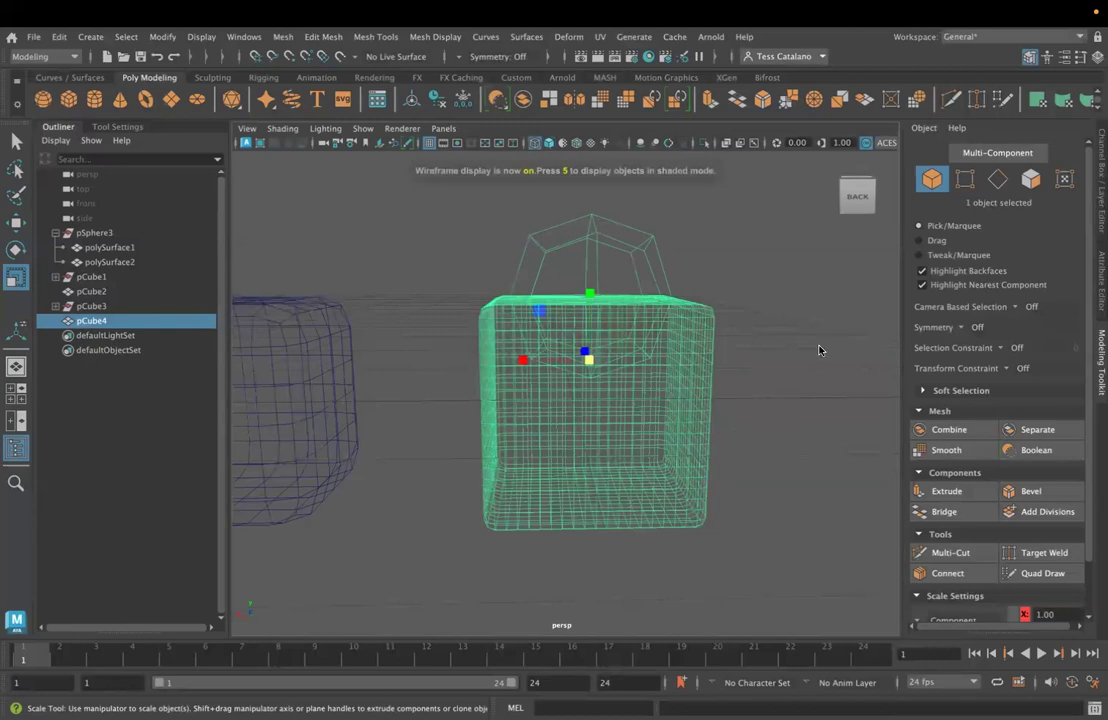
pyautogui.moveTo(794, 403)
pyautogui.keyDown('alt'); pyautogui.mouseDown()
pyautogui.moveTo(769, 423)
pyautogui.moveTo(789, 418)
pyautogui.mouseUp(); pyautogui.keyUp('alt')
pyautogui.press('5')
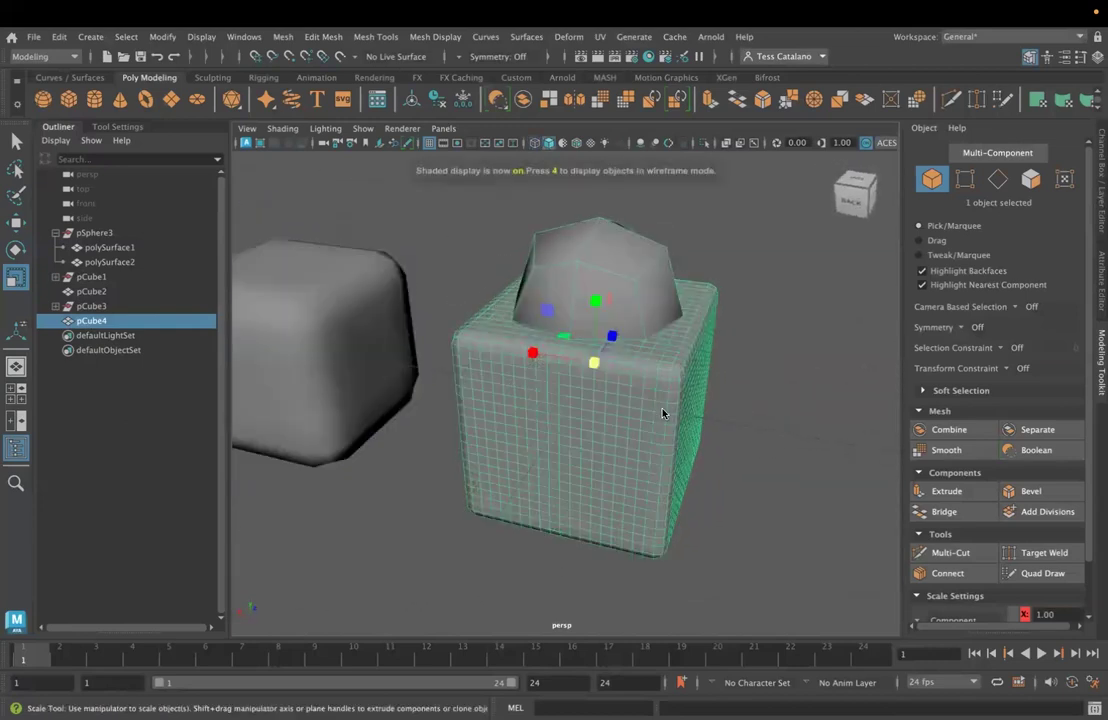
pyautogui.press('4')
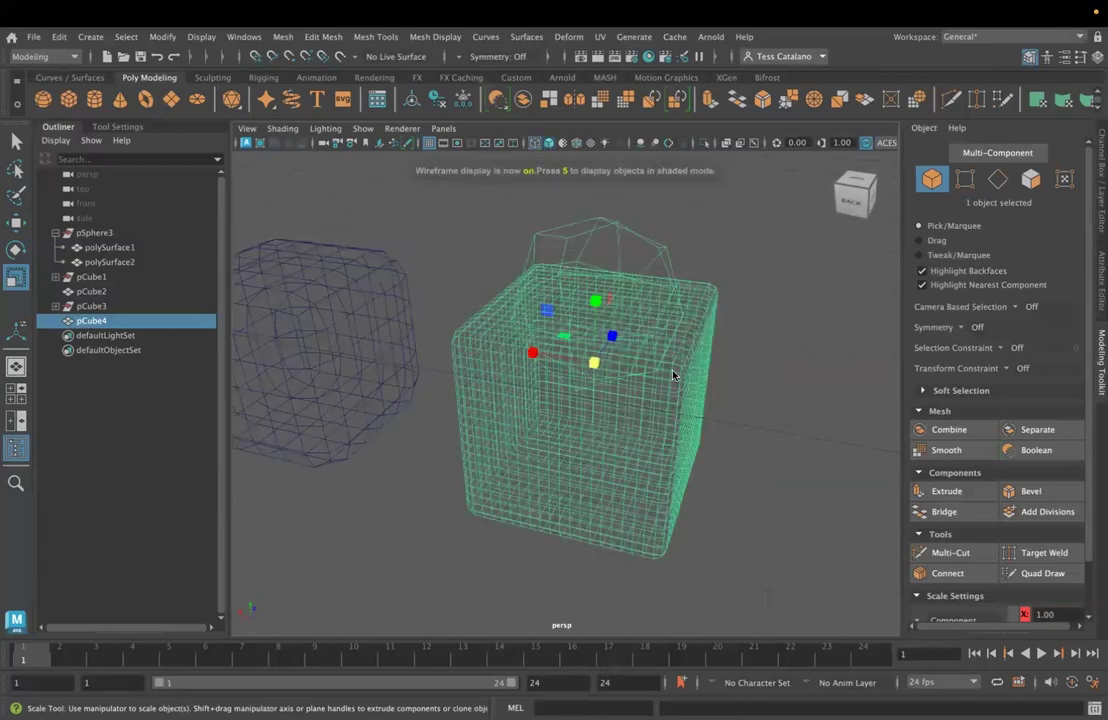
pyautogui.click(282, 129)
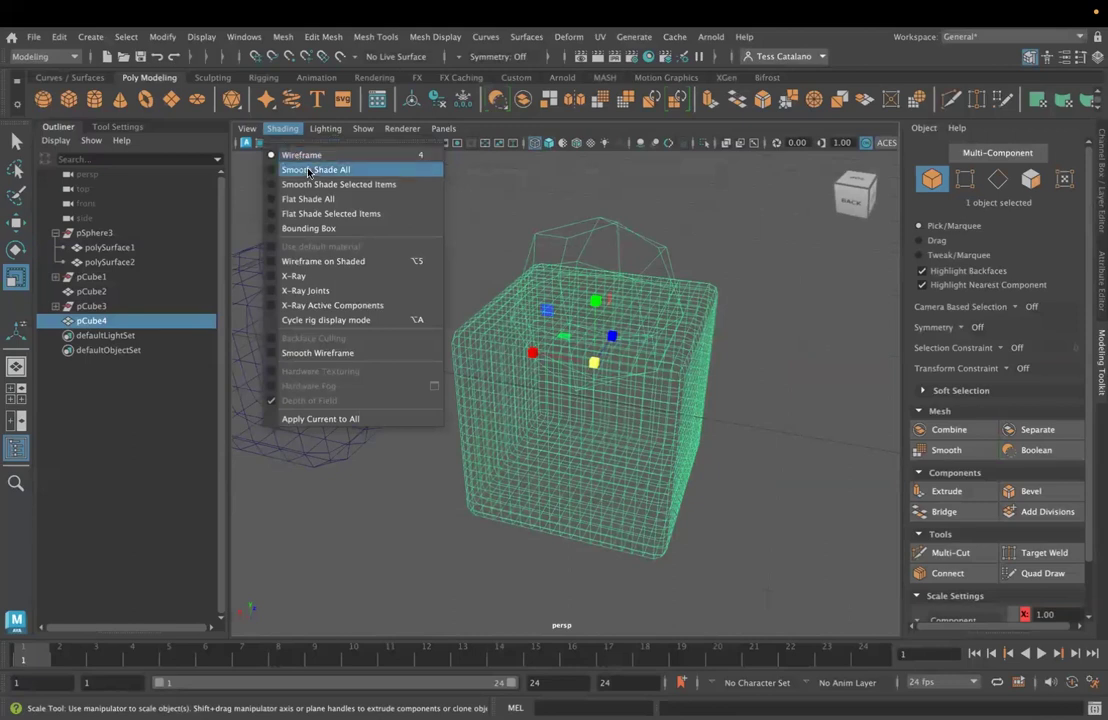
pyautogui.click(307, 170)
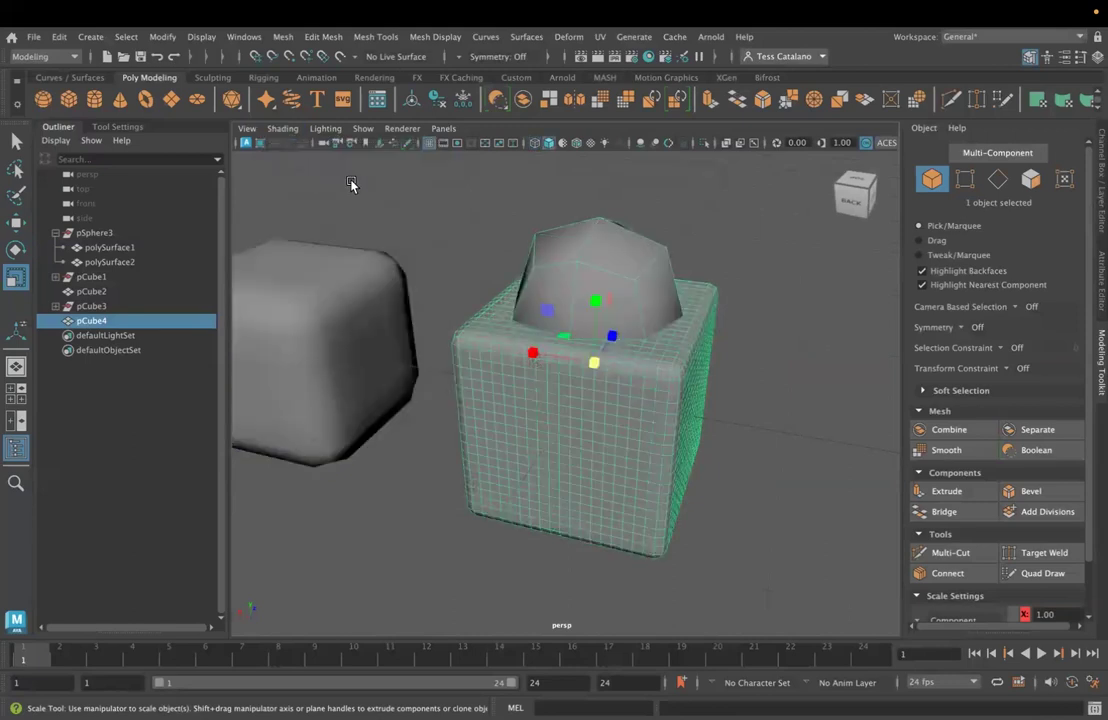
pyautogui.click(283, 129)
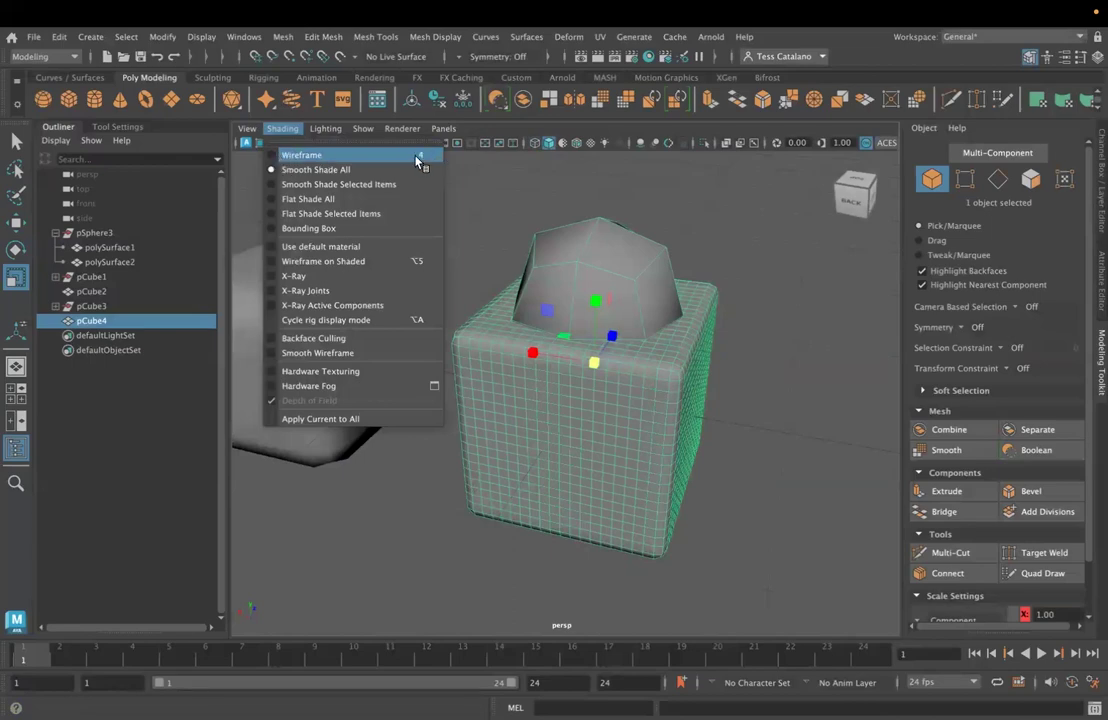
pyautogui.click(368, 157)
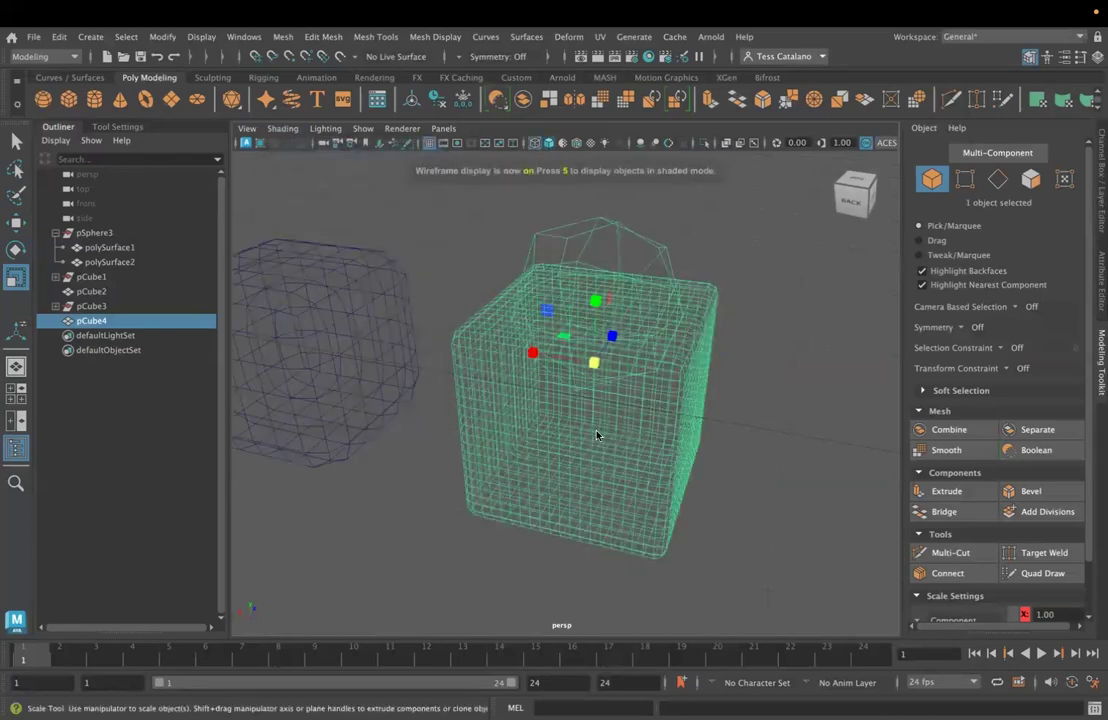
pyautogui.keyDown('alt'); pyautogui.moveTo(597, 435); pyautogui.dragTo(628, 372); pyautogui.keyUp('alt')
pyautogui.scroll(2, 641, 384)
pyautogui.click(622, 235)
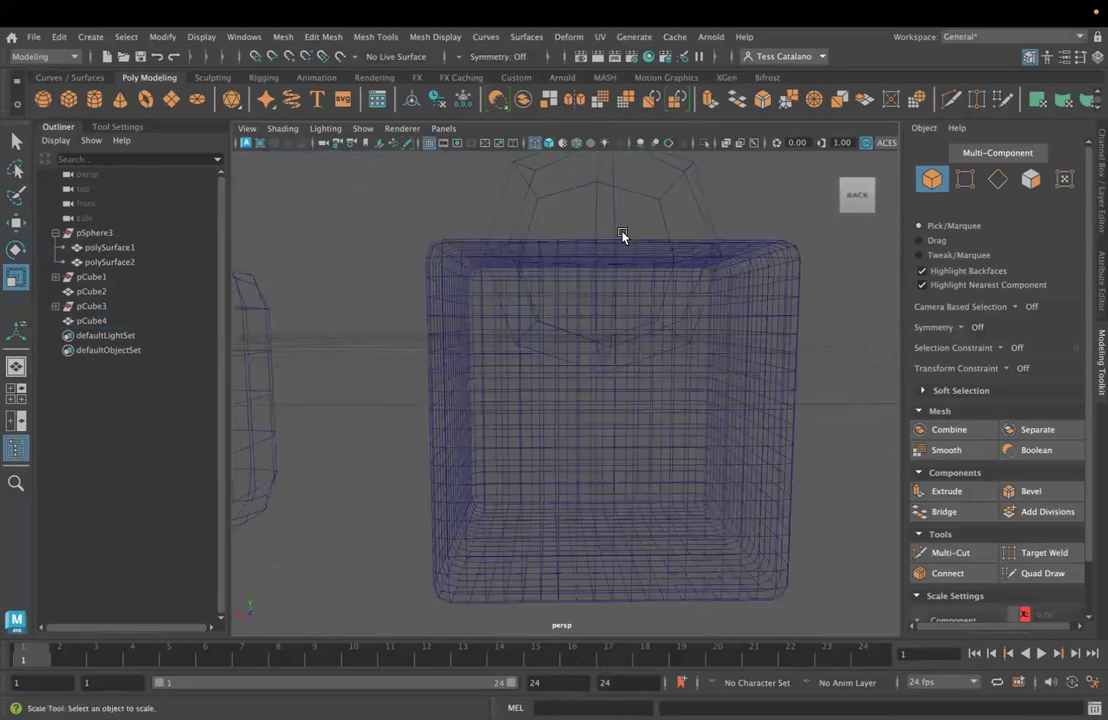
pyautogui.click(564, 267)
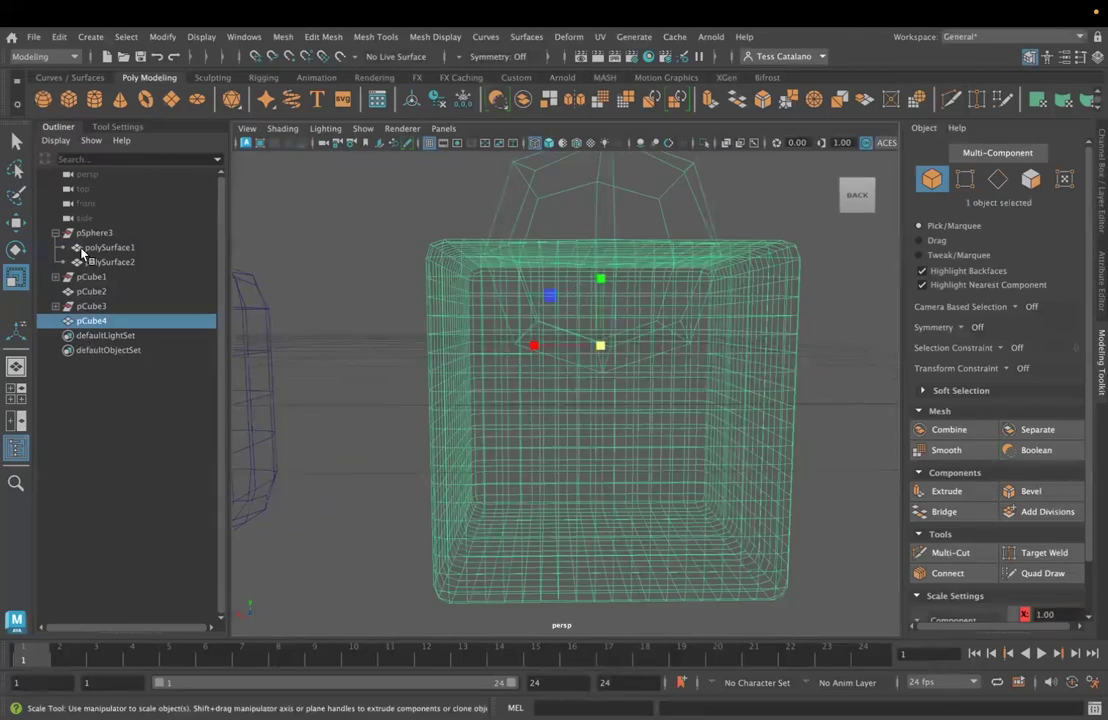
pyautogui.click(92, 306)
pyautogui.click(104, 278)
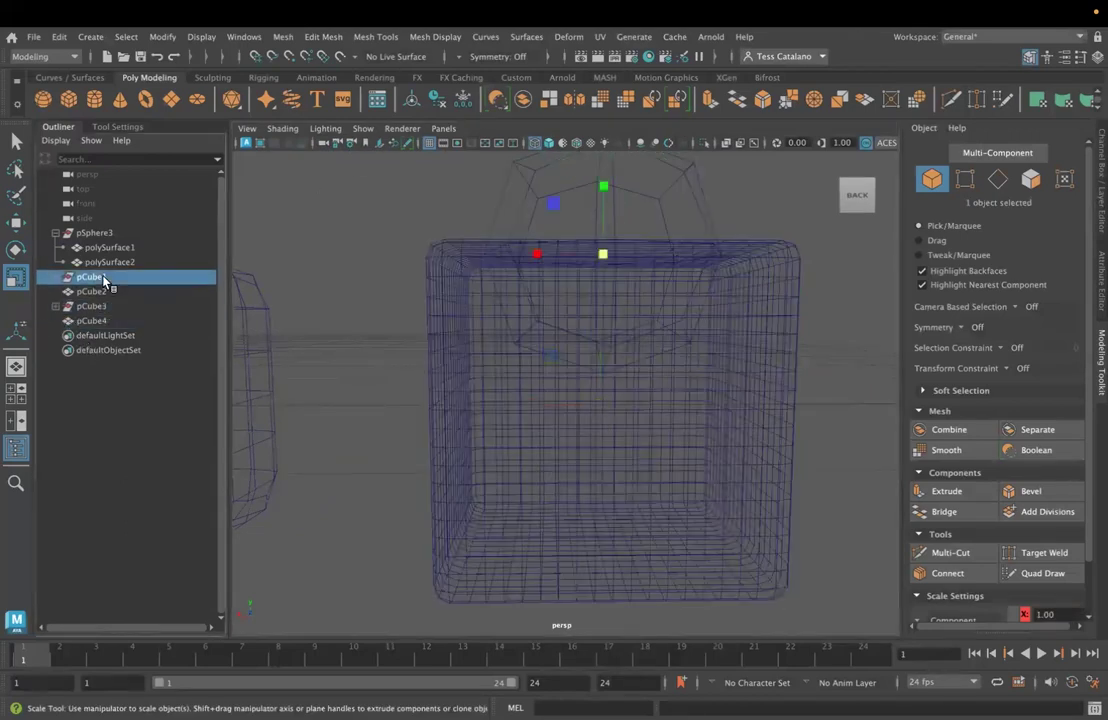
pyautogui.click(329, 278)
pyautogui.click(108, 320)
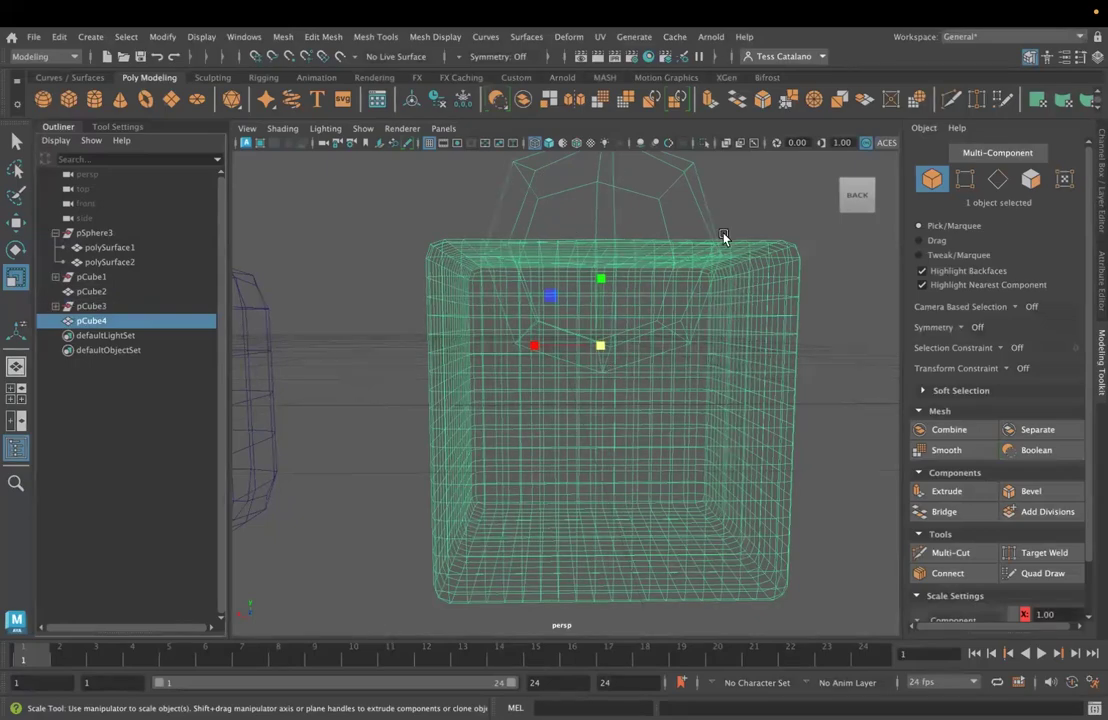
pyautogui.moveTo(721, 236)
pyautogui.keyDown('alt'); pyautogui.mouseDown()
pyautogui.moveTo(653, 252)
pyautogui.moveTo(507, 237)
pyautogui.moveTo(715, 230)
pyautogui.mouseUp(); pyautogui.keyUp('alt')
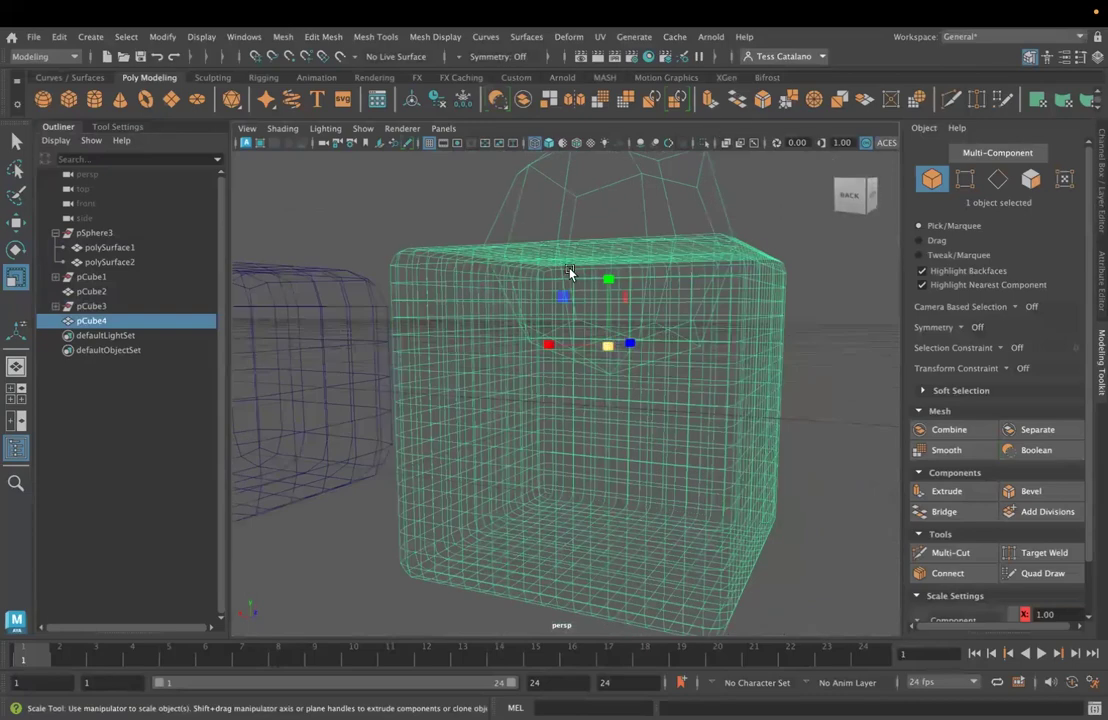
pyautogui.keyDown('alt'); pyautogui.moveTo(504, 318); pyautogui.dragTo(574, 428); pyautogui.keyUp('alt')
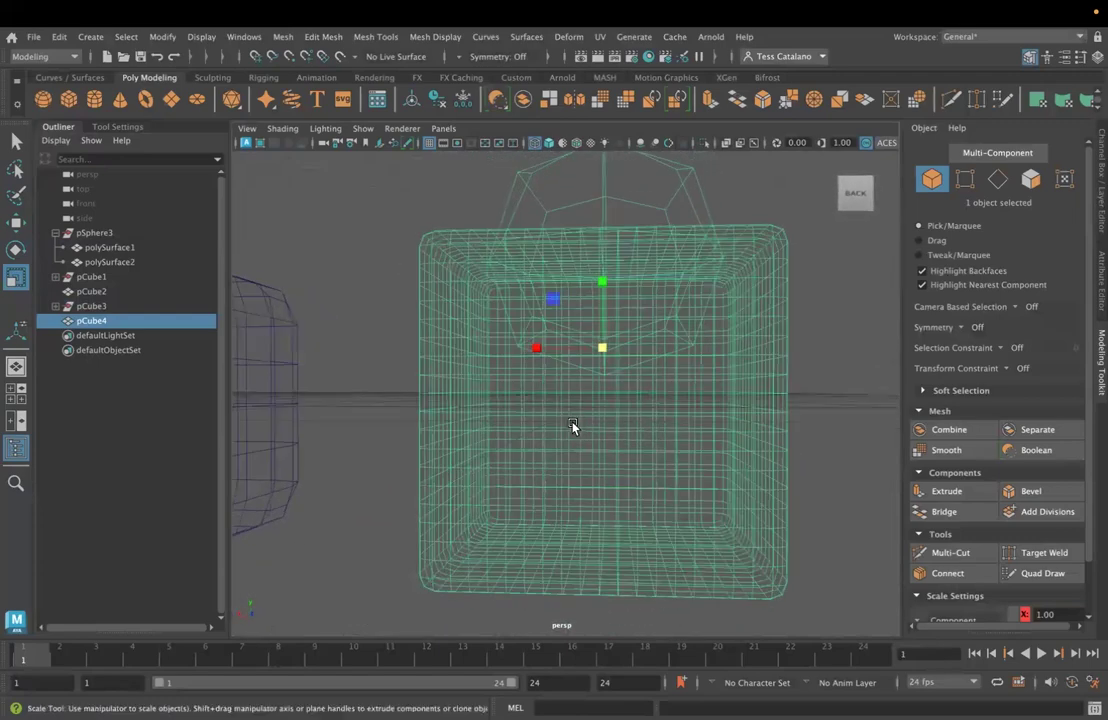
pyautogui.keyDown('alt'); pyautogui.moveTo(579, 428); pyautogui.dragTo(541, 432, button='middle'); pyautogui.keyUp('alt')
pyautogui.keyDown('alt'); pyautogui.moveTo(541, 432); pyautogui.dragTo(561, 193); pyautogui.keyUp('alt')
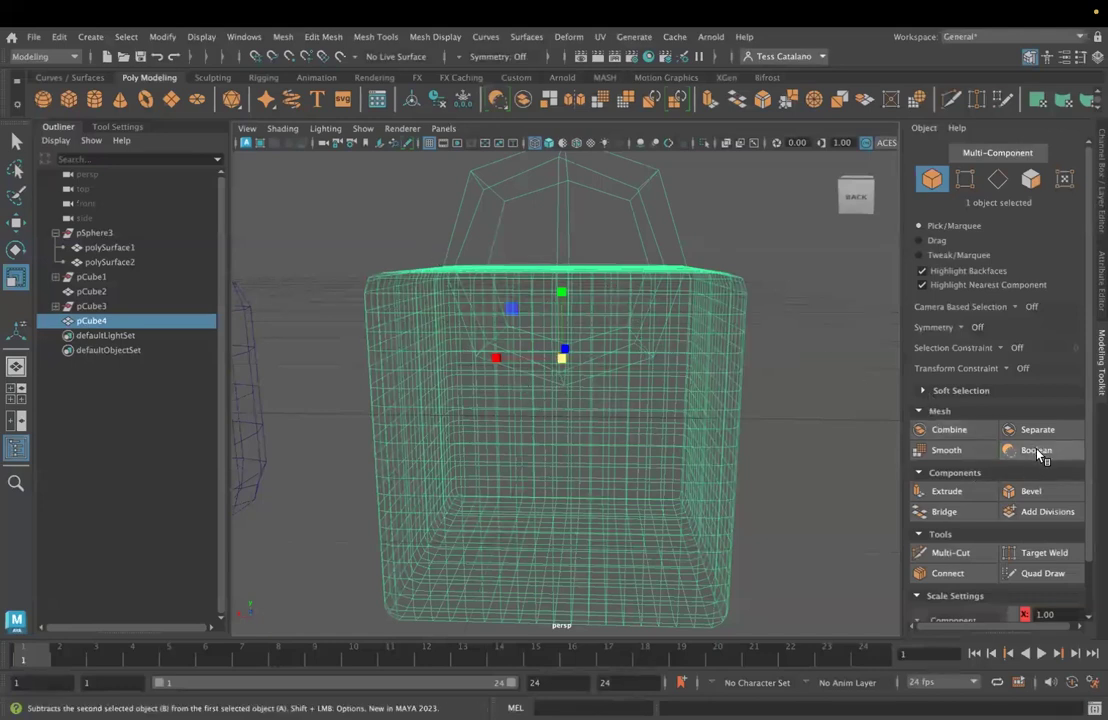
pyautogui.hotkey('ctrl', 'z')
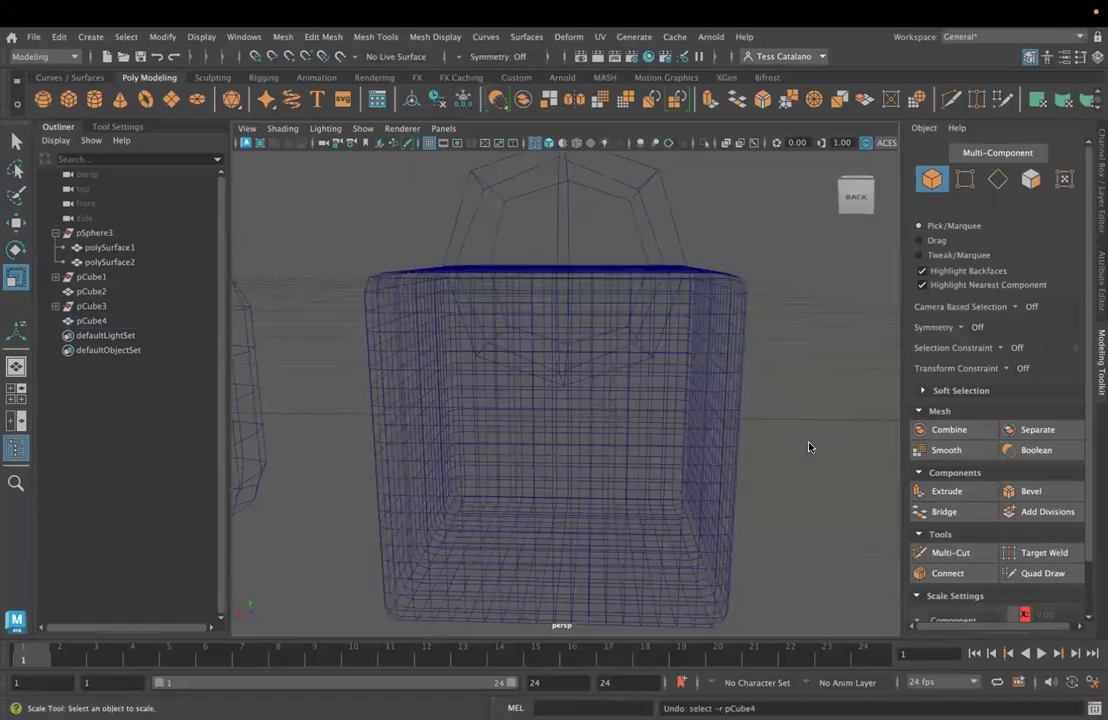
# - Undo recent steps back past the combine to restore separate meshes
pyautogui.press('5')
pyautogui.hotkey('ctrl', 'z')
pyautogui.hotkey('ctrl', 'z')
pyautogui.hotkey('ctrl', 'z')
pyautogui.hotkey('ctrl', 'z')
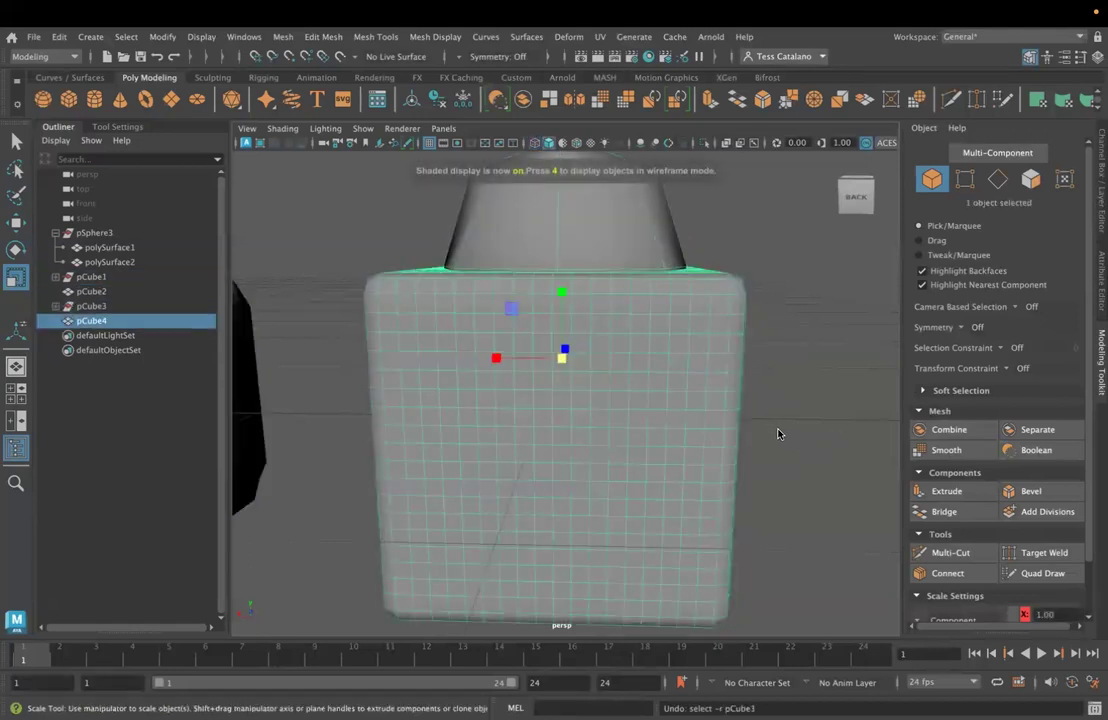
pyautogui.hotkey('shift', 'z')
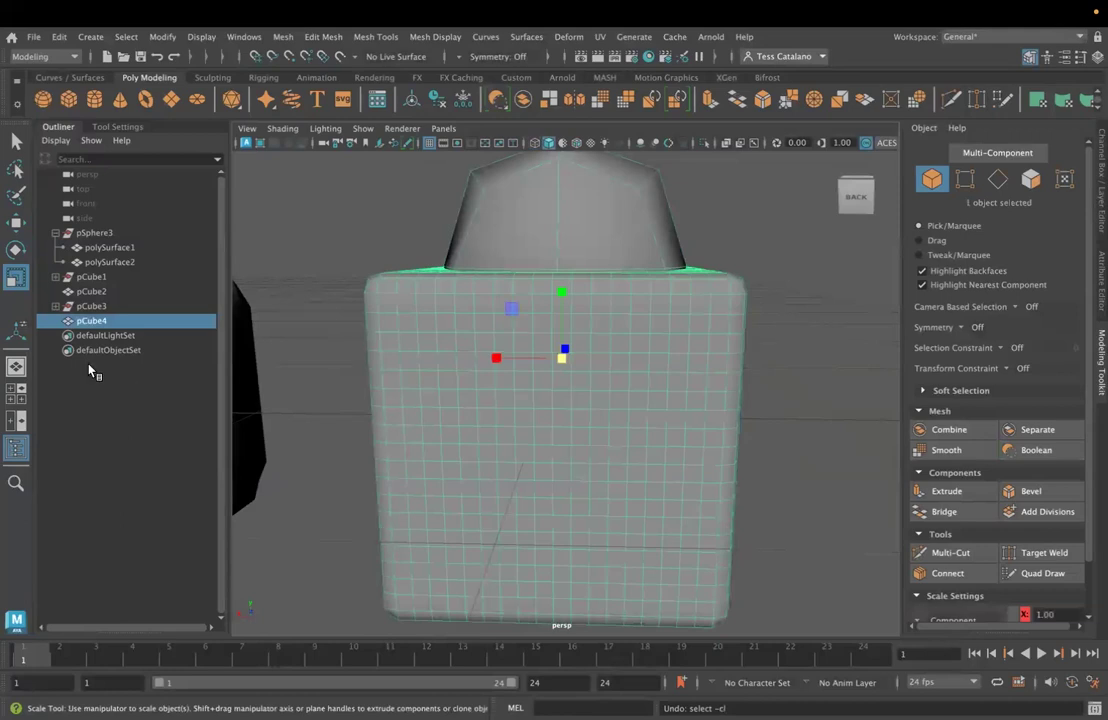
pyautogui.hotkey('shift', 'z')
pyautogui.hotkey('ctrl', 'z')
pyautogui.hotkey('ctrl', 'z')
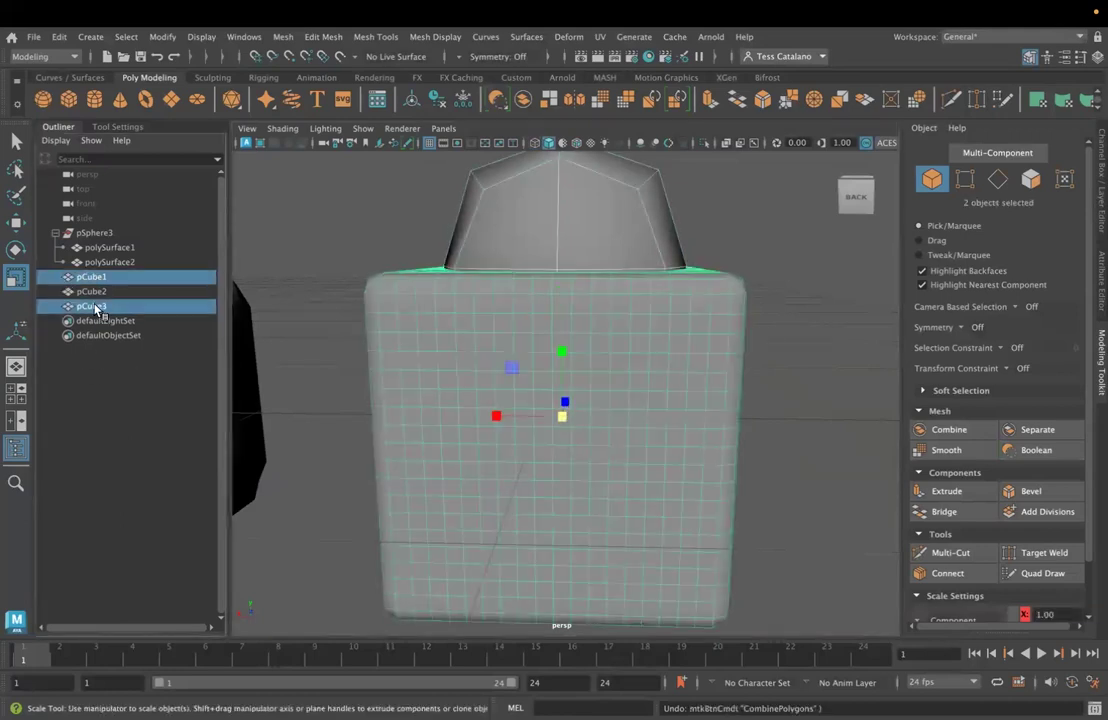
# - Select pCube3 with the dome pCube1 and apply a Boolean difference
pyautogui.keyDown('ctrl'); pyautogui.click(92, 303); pyautogui.keyUp('ctrl')
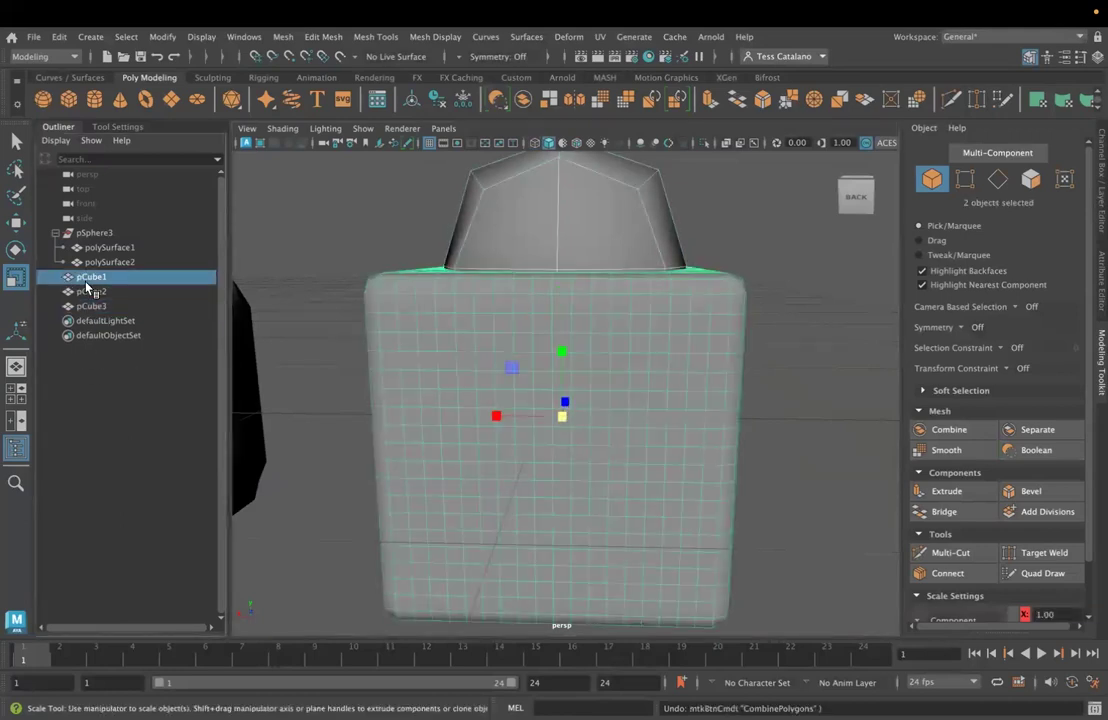
pyautogui.click(94, 305)
pyautogui.keyDown('ctrl'); pyautogui.click(92, 278); pyautogui.keyUp('ctrl')
pyautogui.keyDown('ctrl'); pyautogui.click(90, 272); pyautogui.keyUp('ctrl')
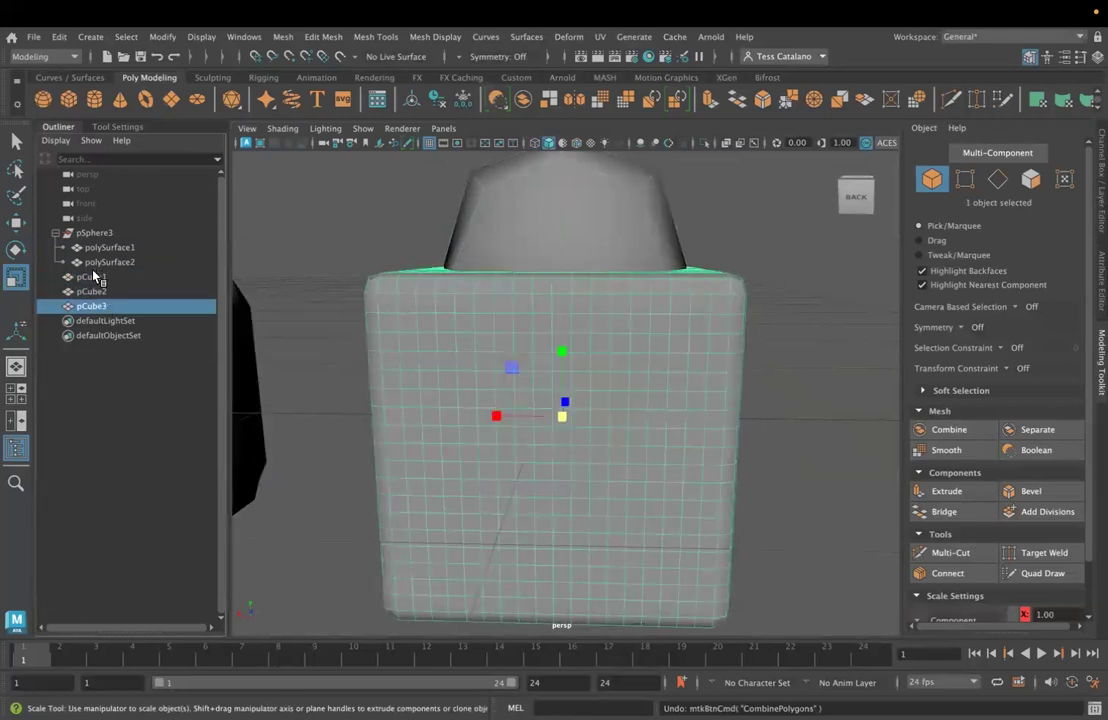
pyautogui.keyDown('ctrl'); pyautogui.click(95, 278); pyautogui.keyUp('ctrl')
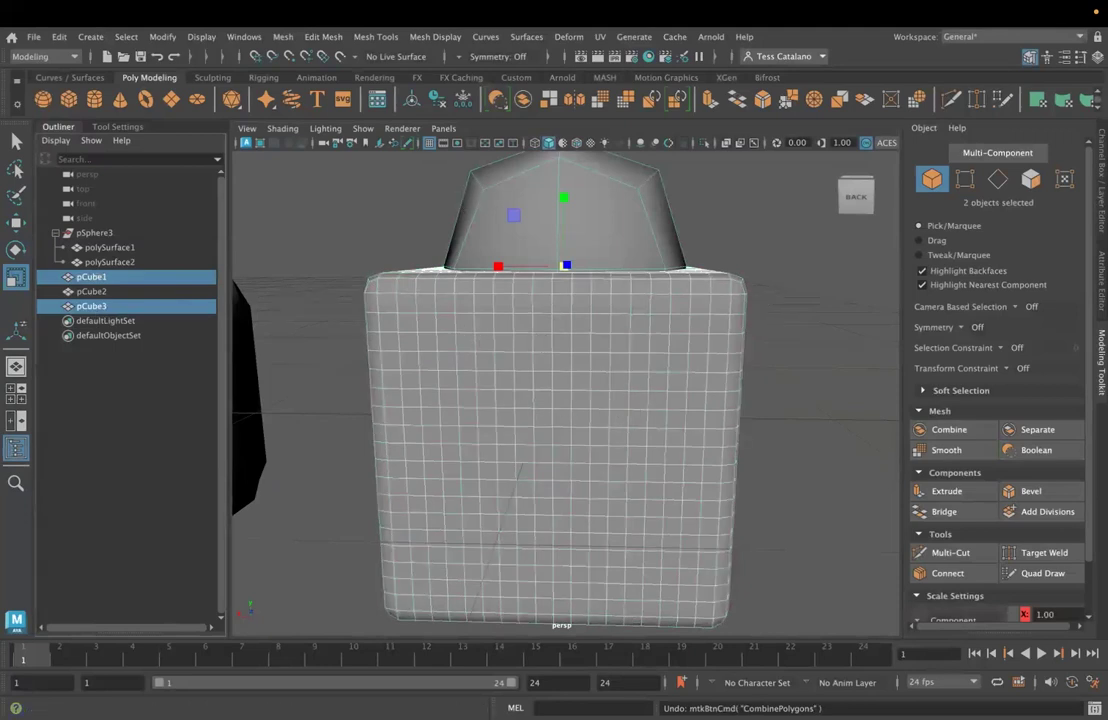
pyautogui.click(1031, 458)
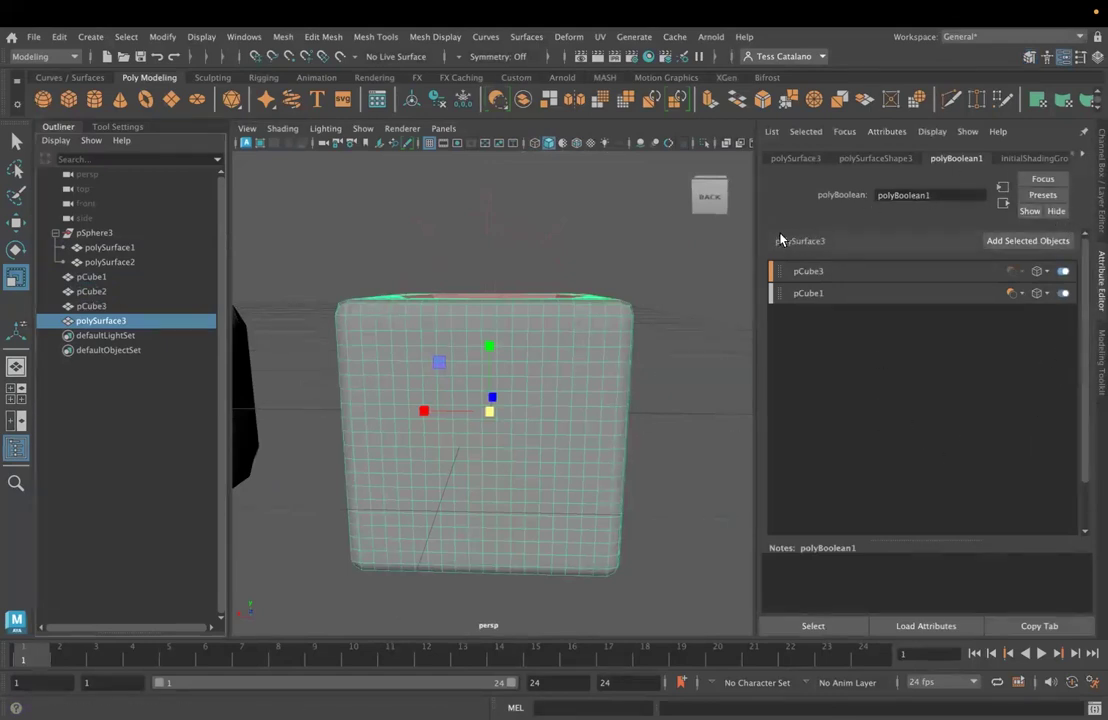
# - Undo the difference boolean so pCube1 and pCube3 are separate again
pyautogui.click(1041, 271)
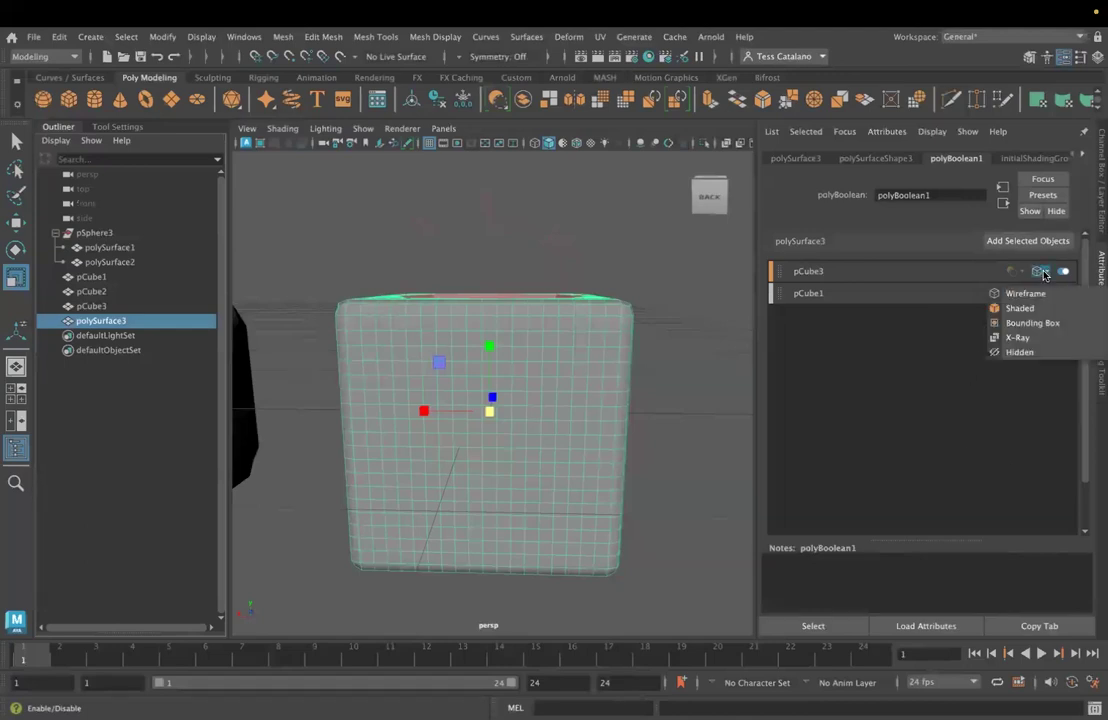
pyautogui.click(1041, 271)
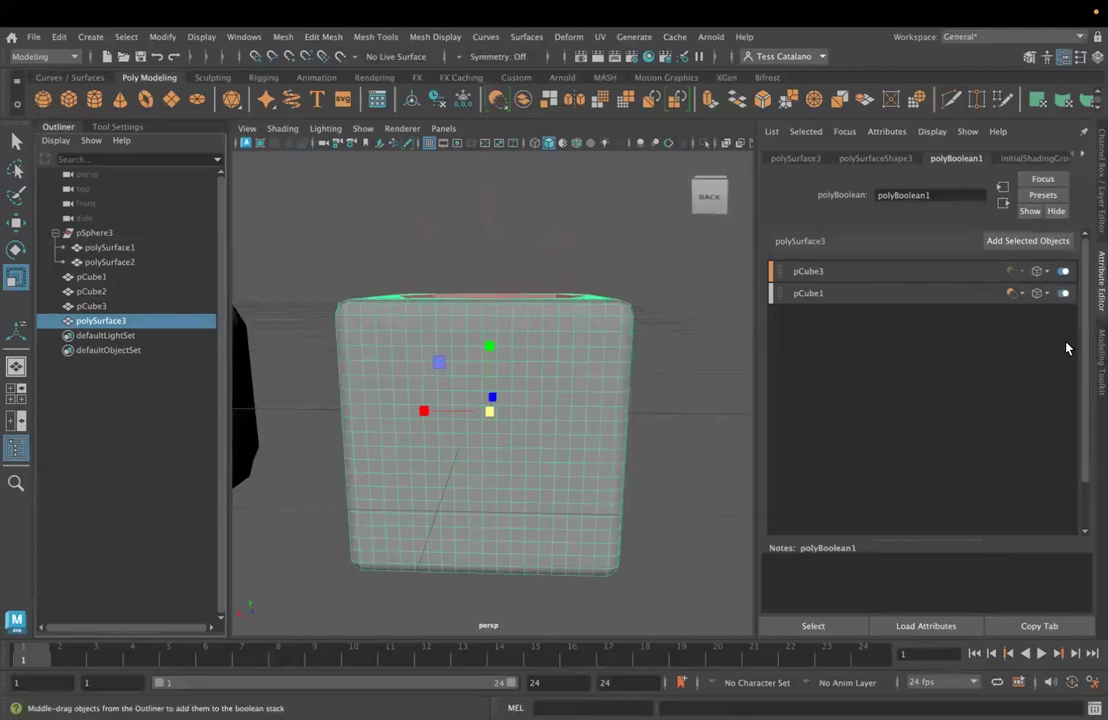
pyautogui.hotkey('ctrl', 'z')
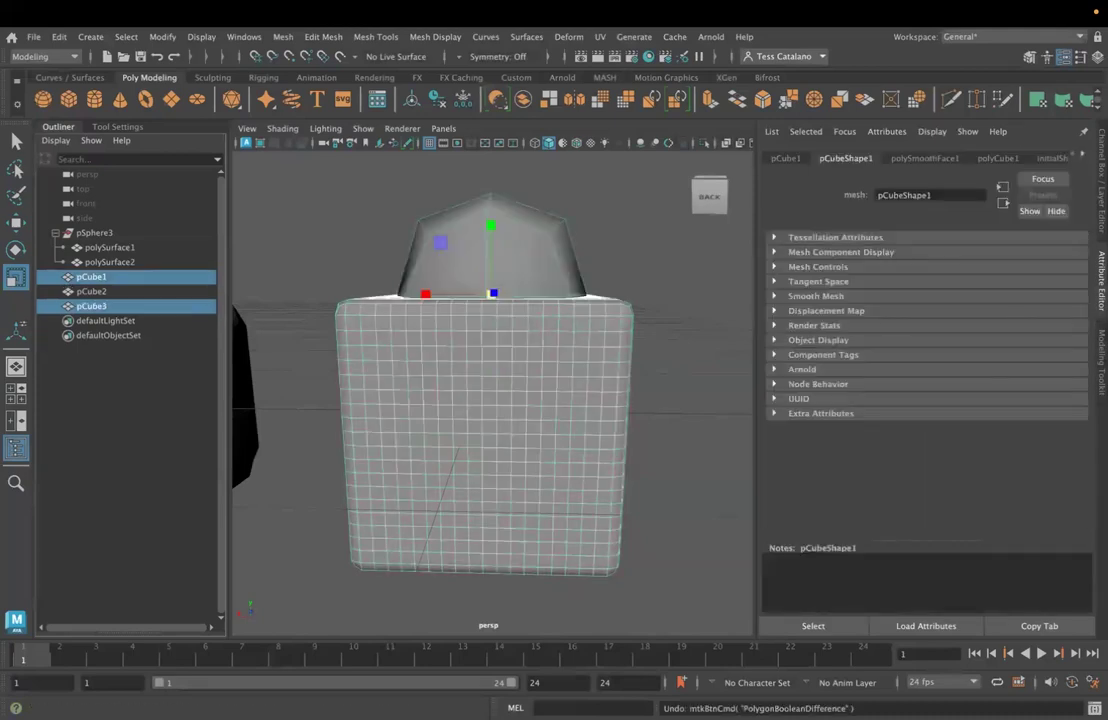
pyautogui.click(1030, 56)
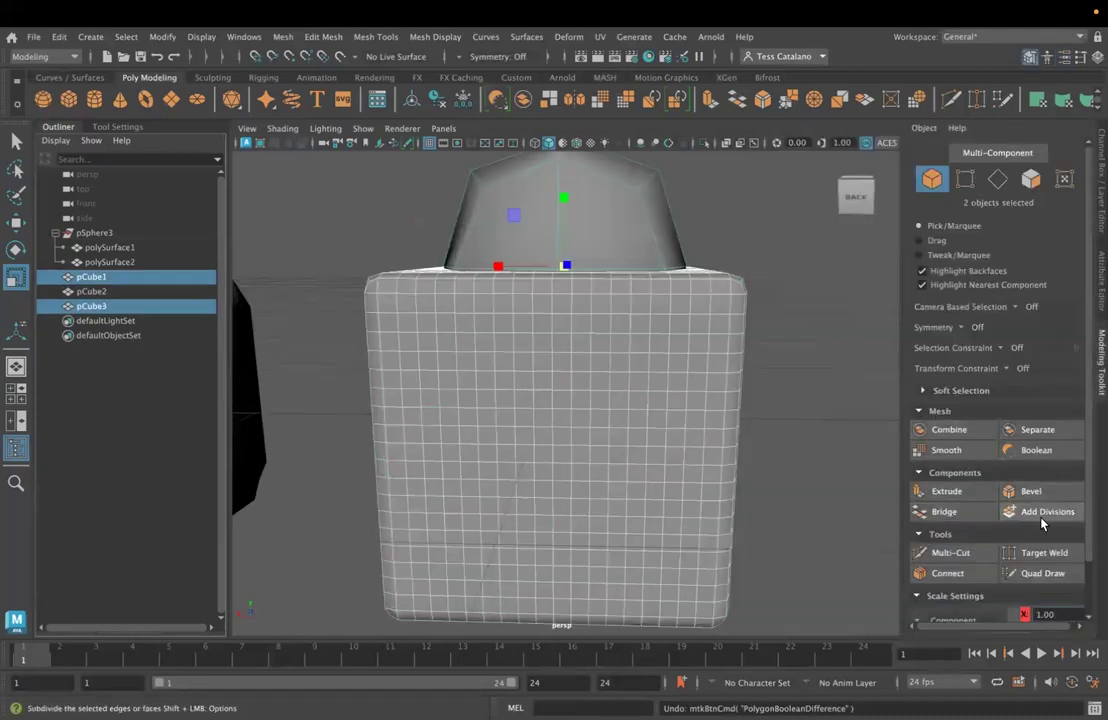
# - Widen the toolkit panel and apply Mesh > Booleans > Union, creating polySurface3
pyautogui.scroll(-2, 935, 508)
pyautogui.scroll(2, 935, 508)
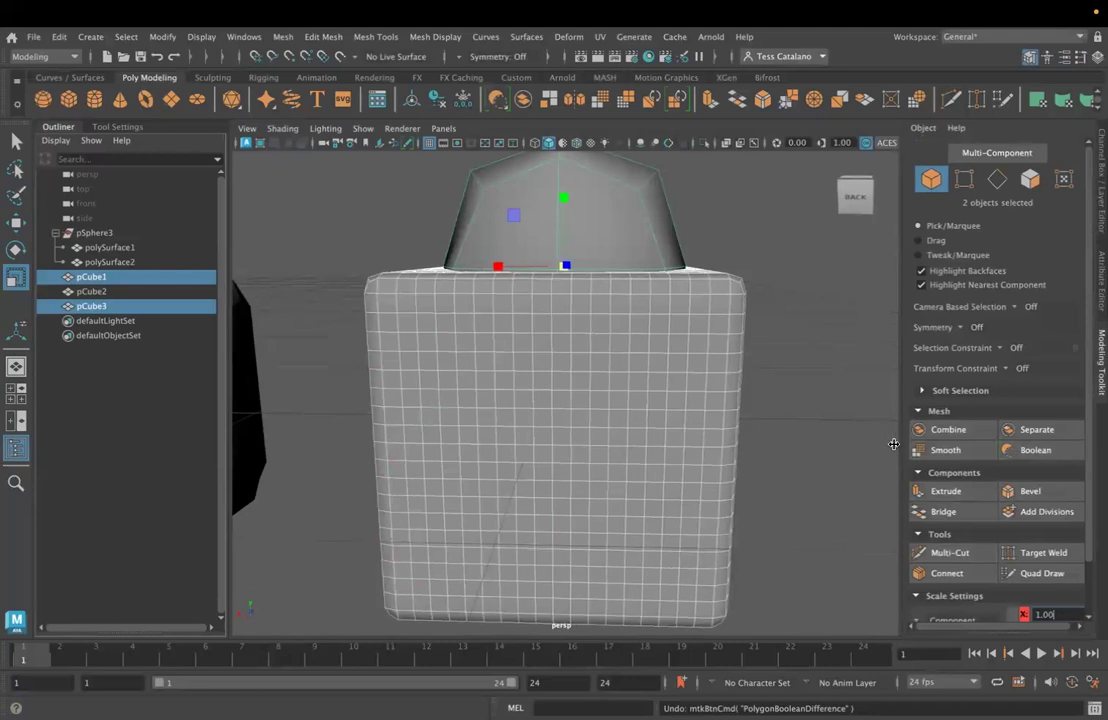
pyautogui.moveTo(893, 444); pyautogui.dragTo(856, 446)
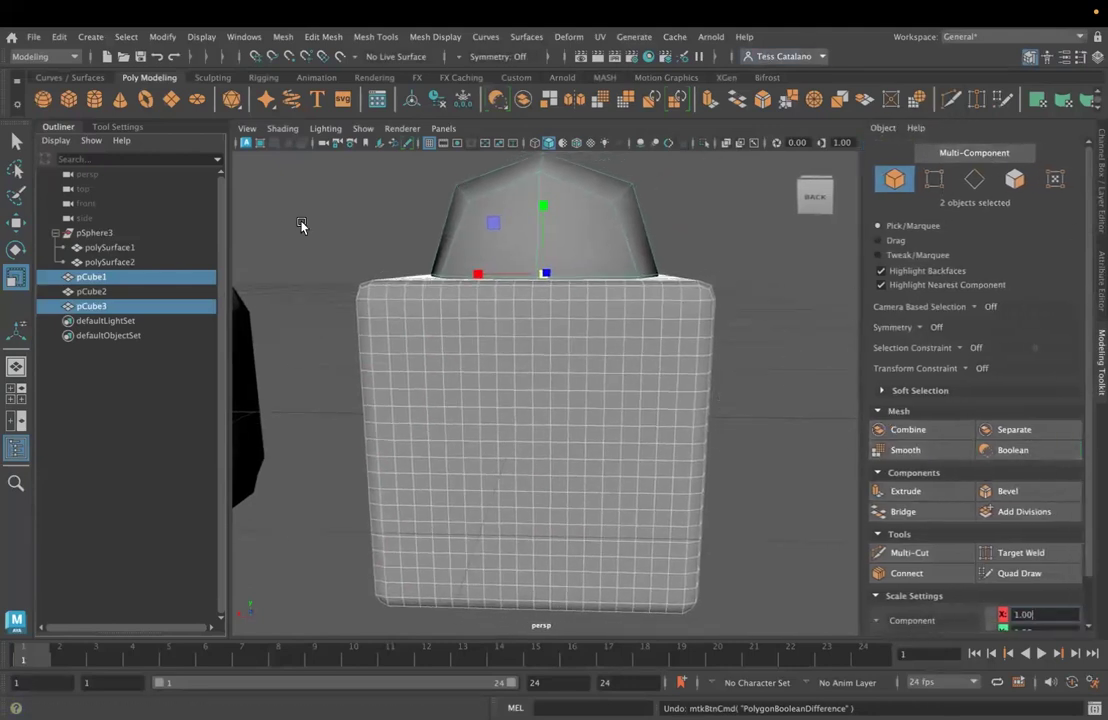
pyautogui.click(318, 37)
pyautogui.moveTo(288, 40)
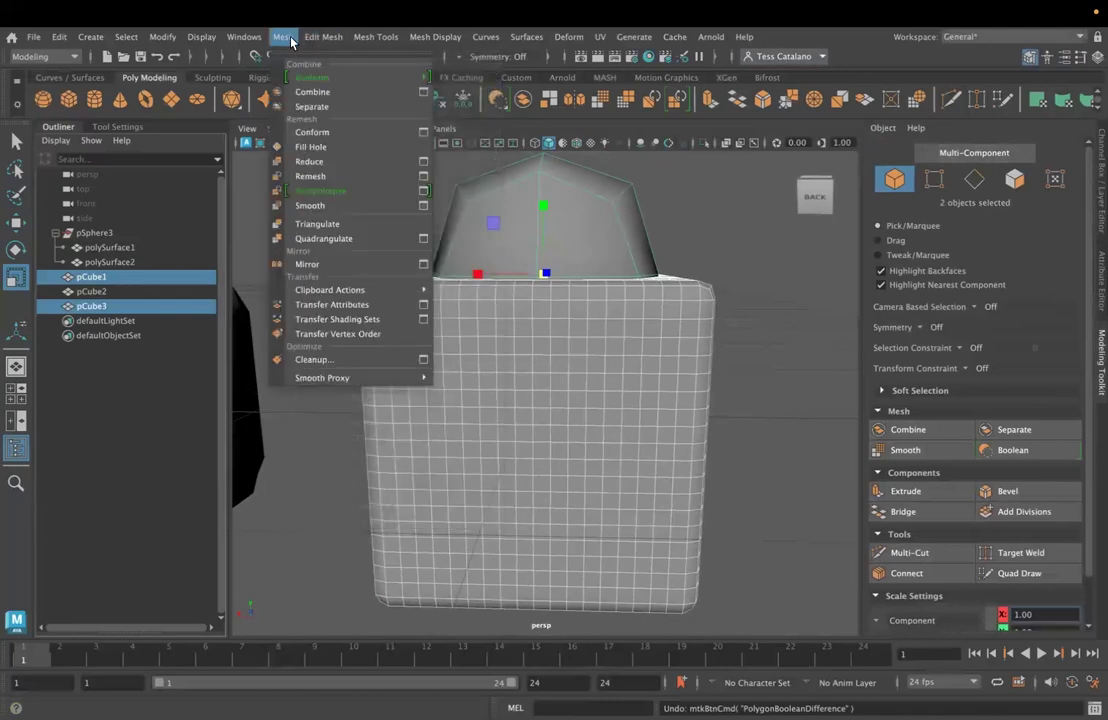
pyautogui.moveTo(291, 80)
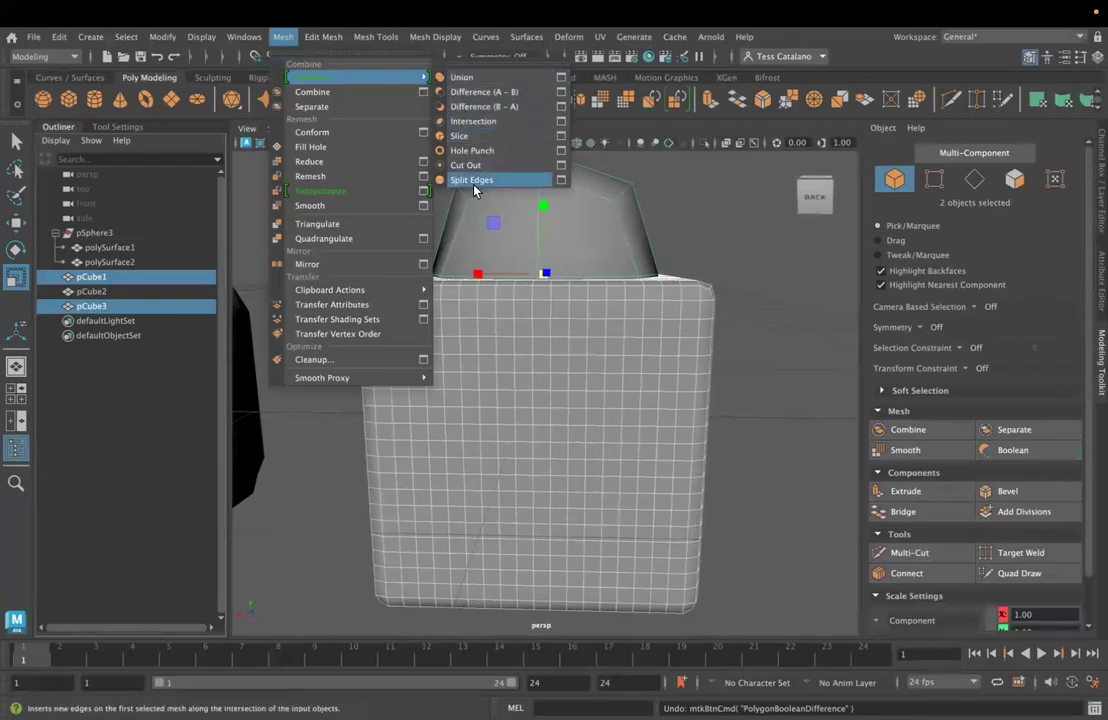
pyautogui.click(466, 78)
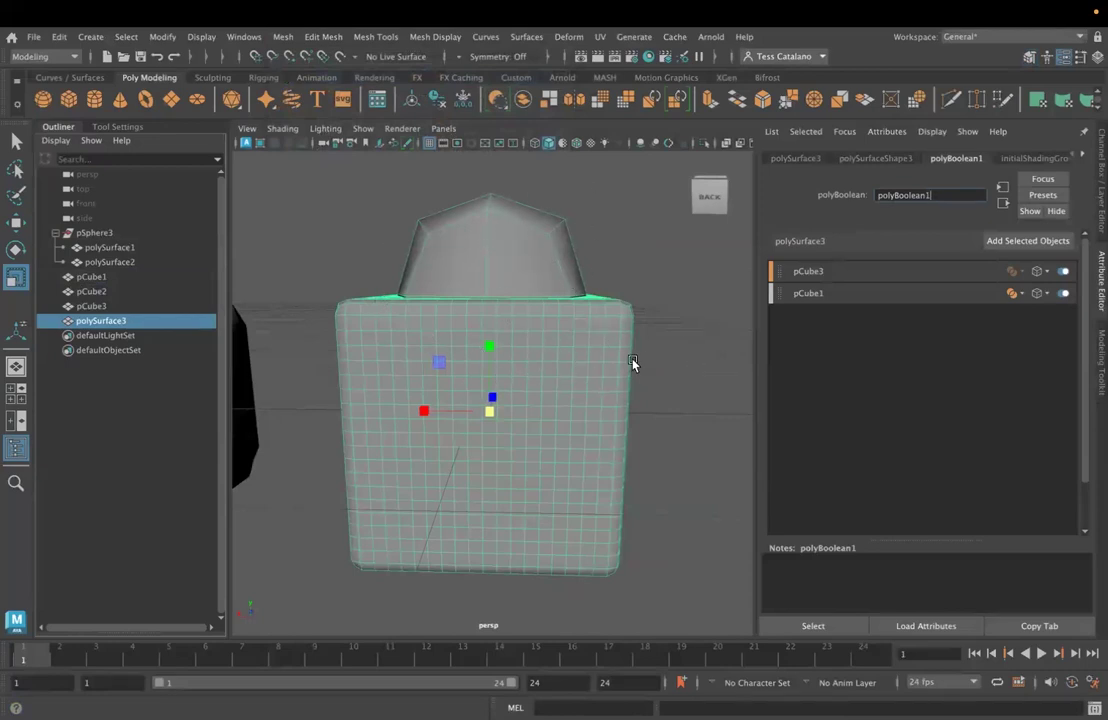
pyautogui.press('4')
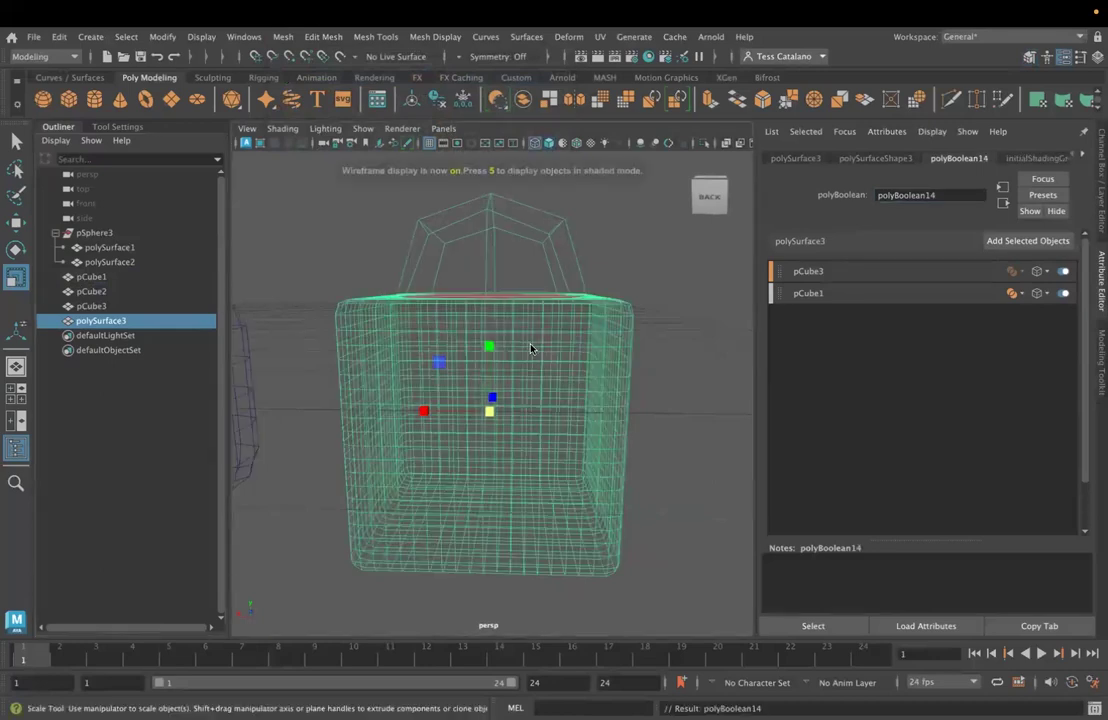
pyautogui.moveTo(589, 344)
pyautogui.keyDown('alt'); pyautogui.mouseDown()
pyautogui.moveTo(594, 329)
pyautogui.moveTo(575, 332)
pyautogui.mouseUp(); pyautogui.keyUp('alt')
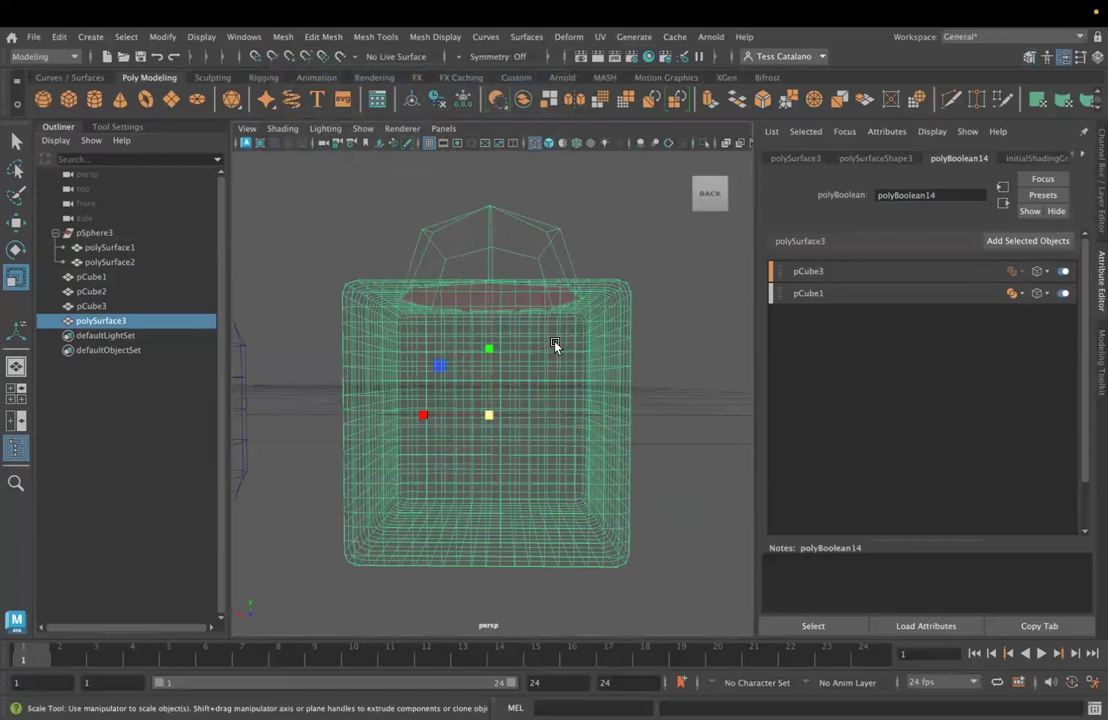
pyautogui.keyDown('alt'); pyautogui.moveTo(576, 396); pyautogui.dragTo(564, 425); pyautogui.keyUp('alt')
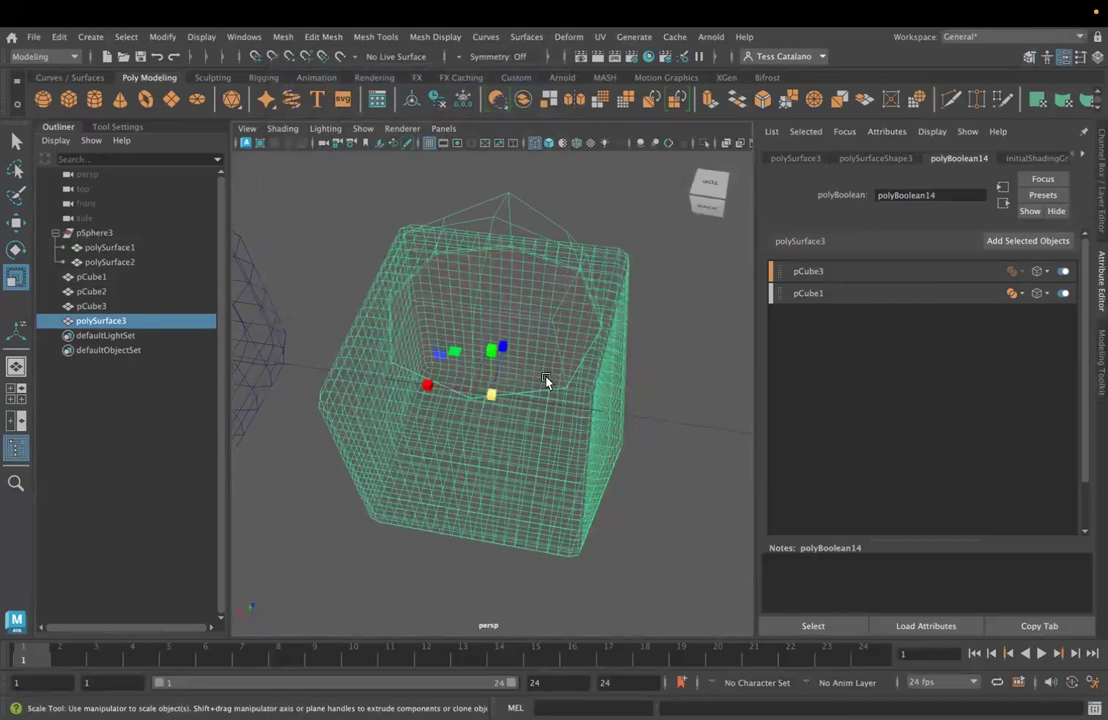
pyautogui.keyDown('alt'); pyautogui.moveTo(559, 361); pyautogui.dragTo(505, 254); pyautogui.keyUp('alt')
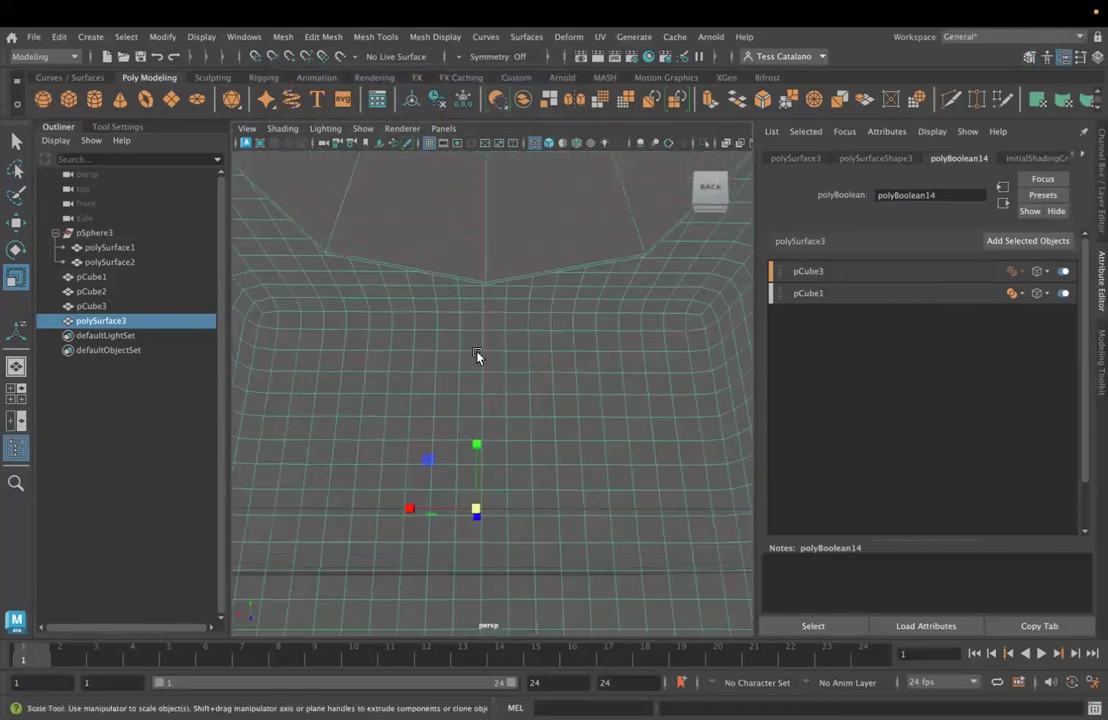
pyautogui.keyDown('alt'); pyautogui.moveTo(476, 352); pyautogui.dragTo(512, 274); pyautogui.keyUp('alt')
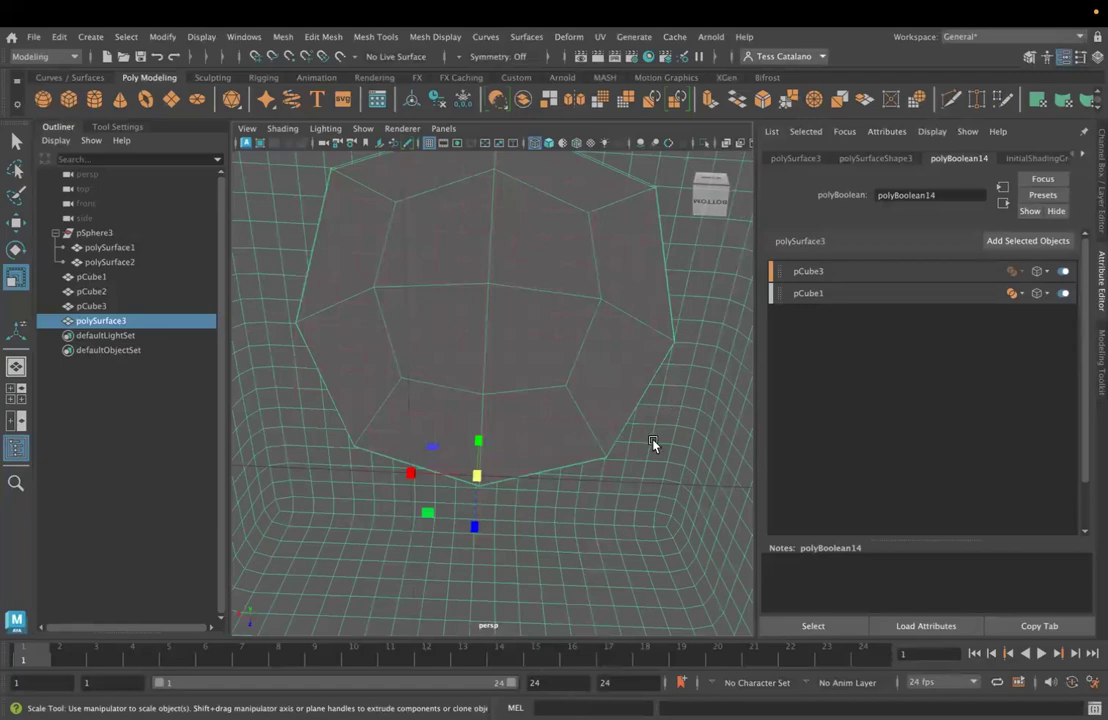
pyautogui.keyDown('alt'); pyautogui.moveTo(430, 275); pyautogui.dragTo(444, 320); pyautogui.keyUp('alt')
pyautogui.scroll(-2, 444, 319)
pyautogui.press('5')
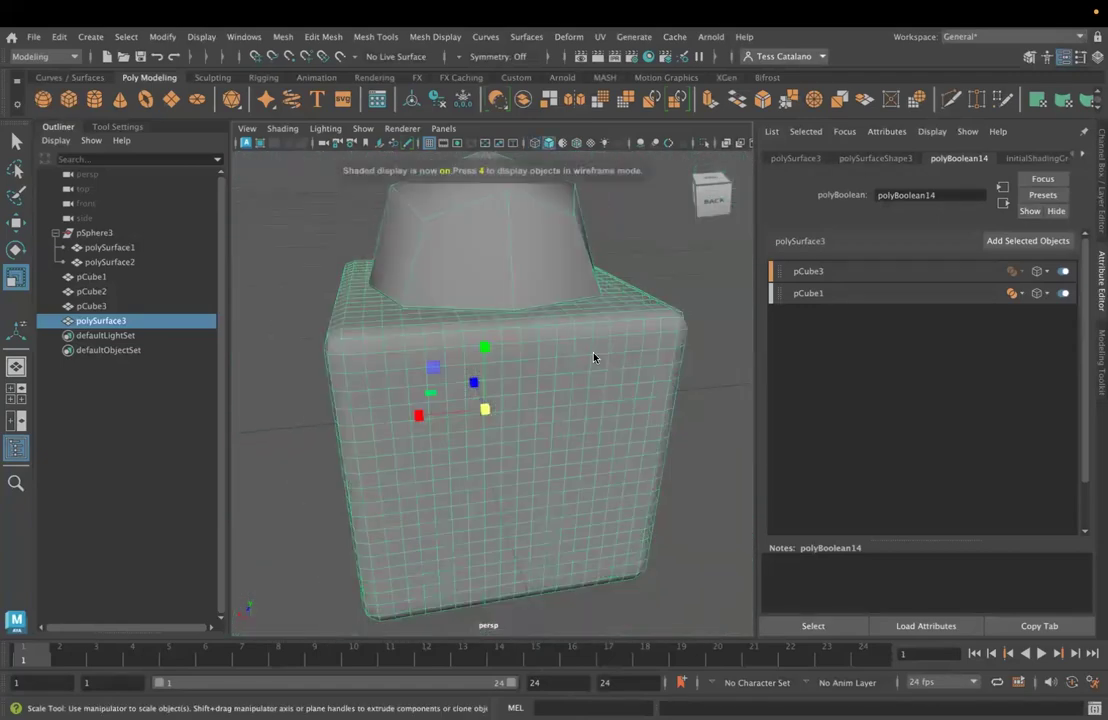
pyautogui.keyDown('alt'); pyautogui.moveTo(583, 377); pyautogui.dragTo(557, 359); pyautogui.keyUp('alt')
pyautogui.click(59, 36)
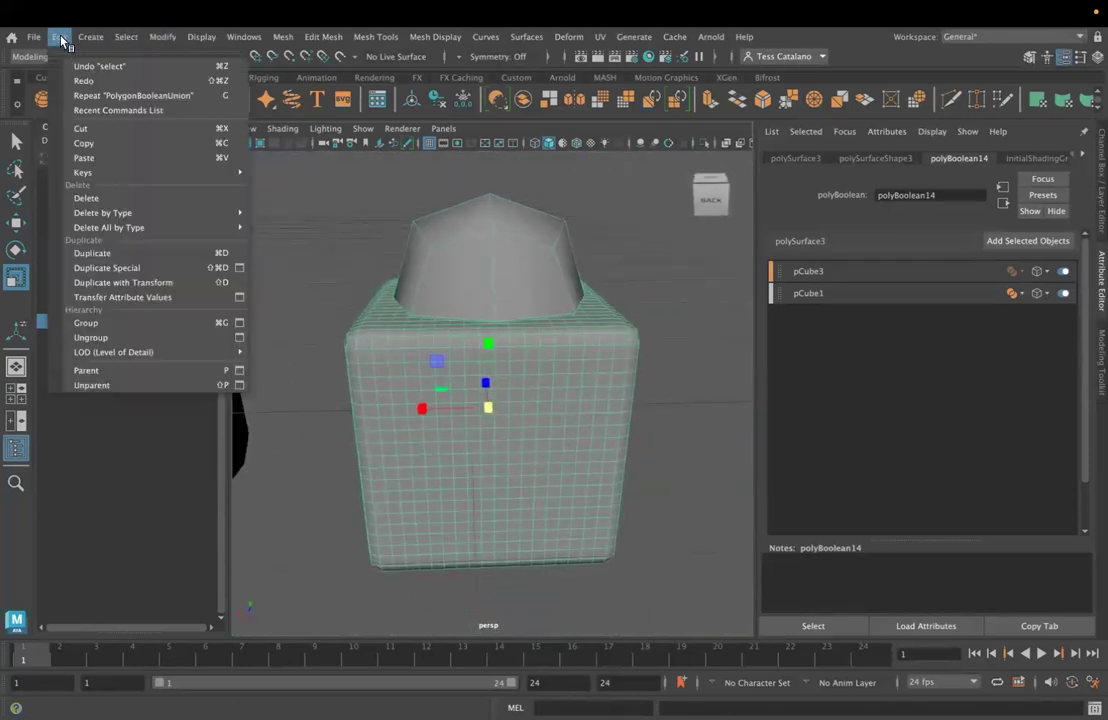
pyautogui.moveTo(110, 227)
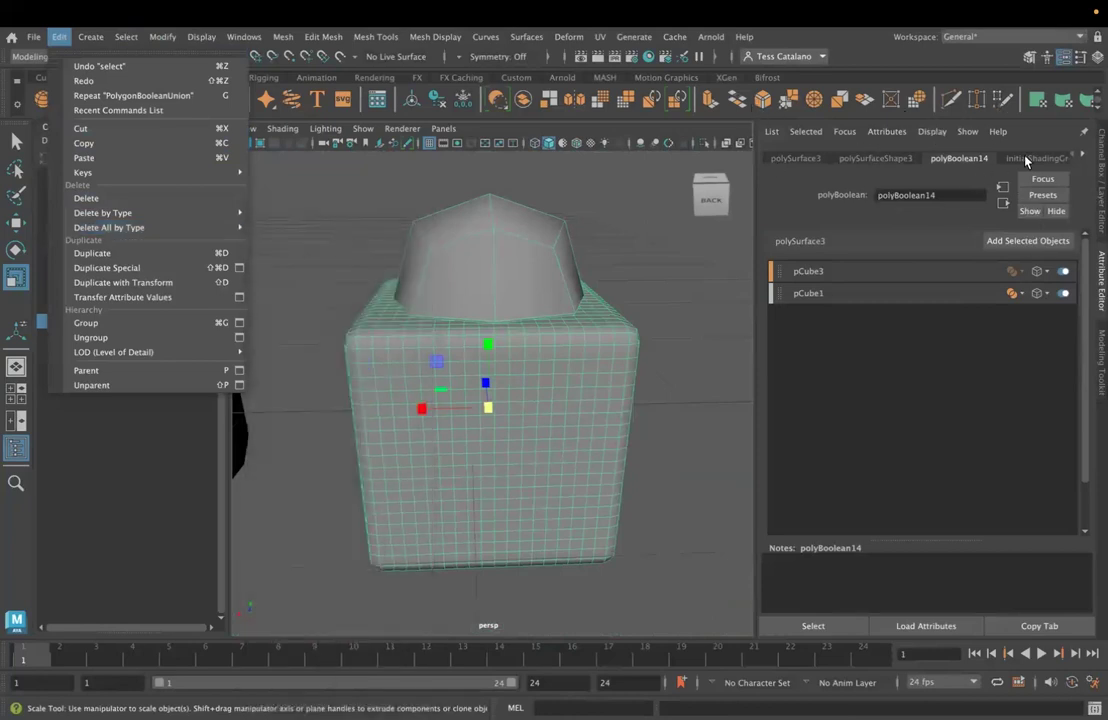
pyautogui.click(857, 165)
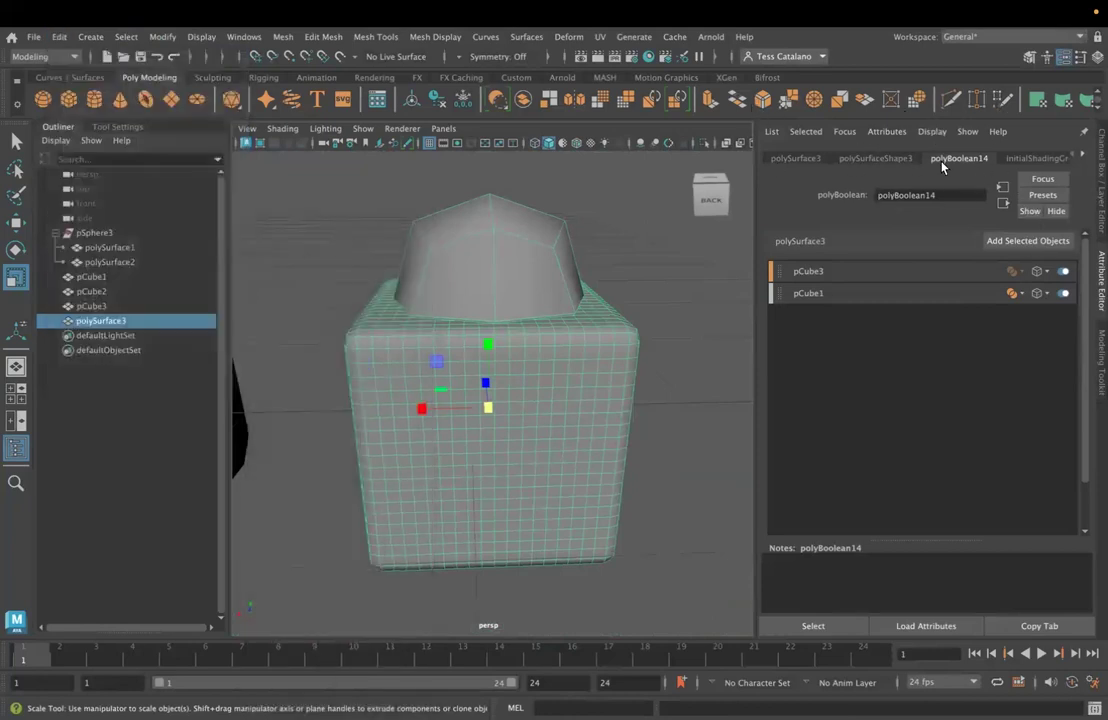
pyautogui.click(1030, 159)
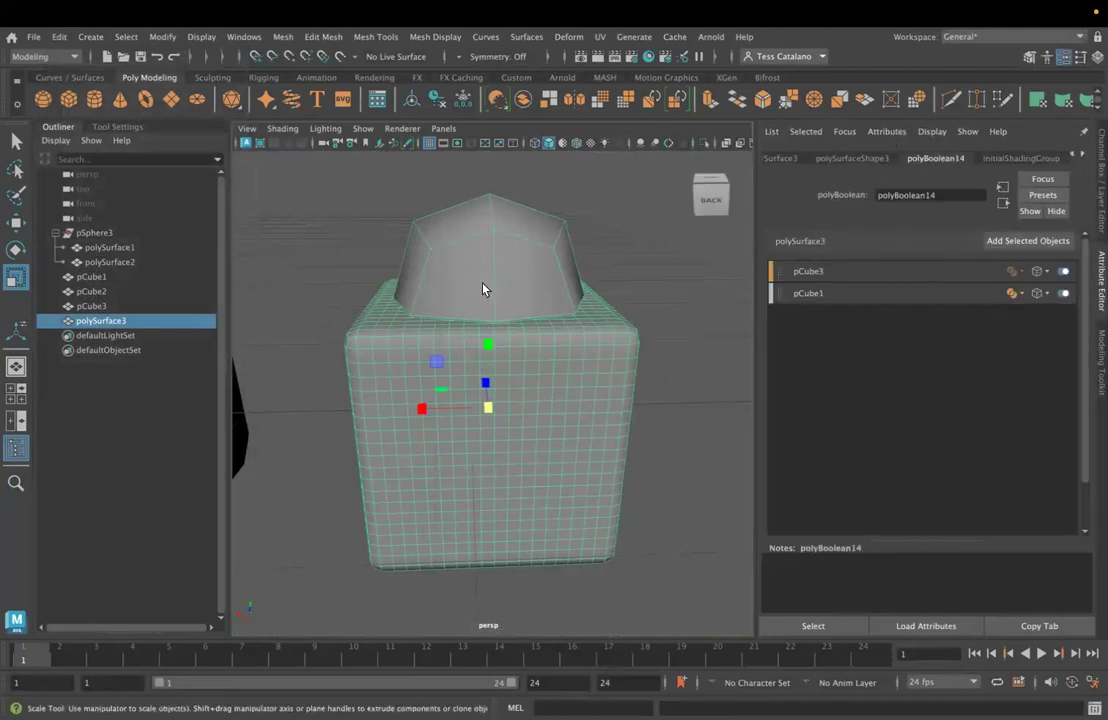
pyautogui.hotkey('ctrl', 'z')
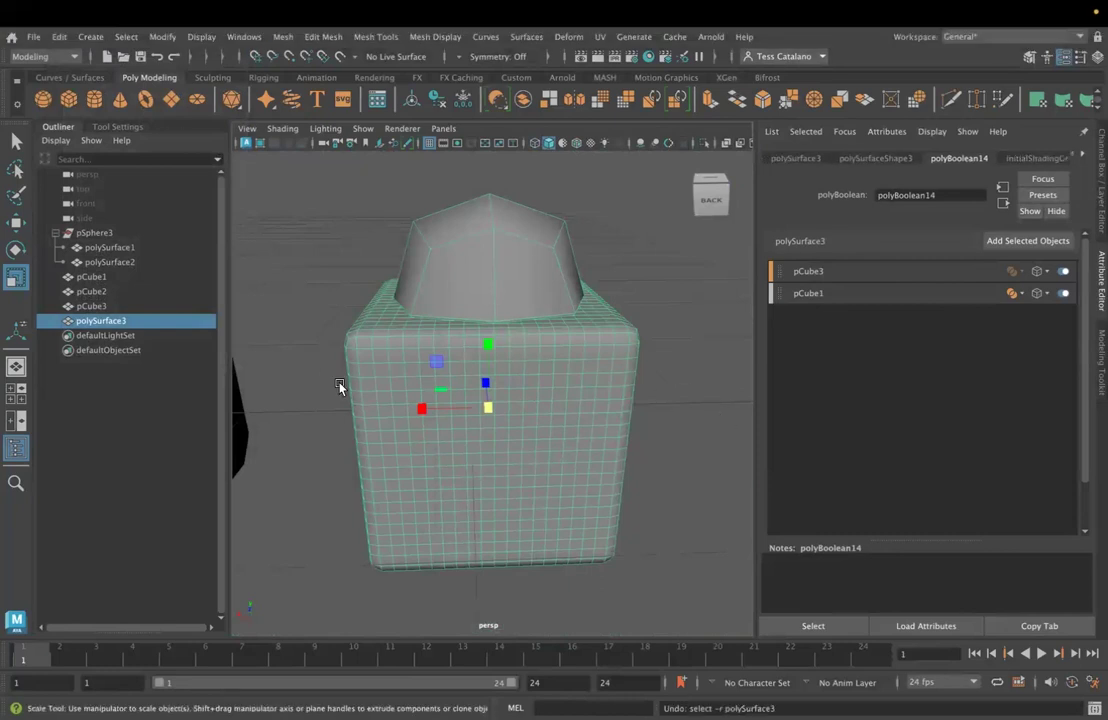
# - Undo the union, apply Difference (A – B) to carve the top shape out of the cube, and inspect the hole
pyautogui.hotkey('ctrl', 'z')
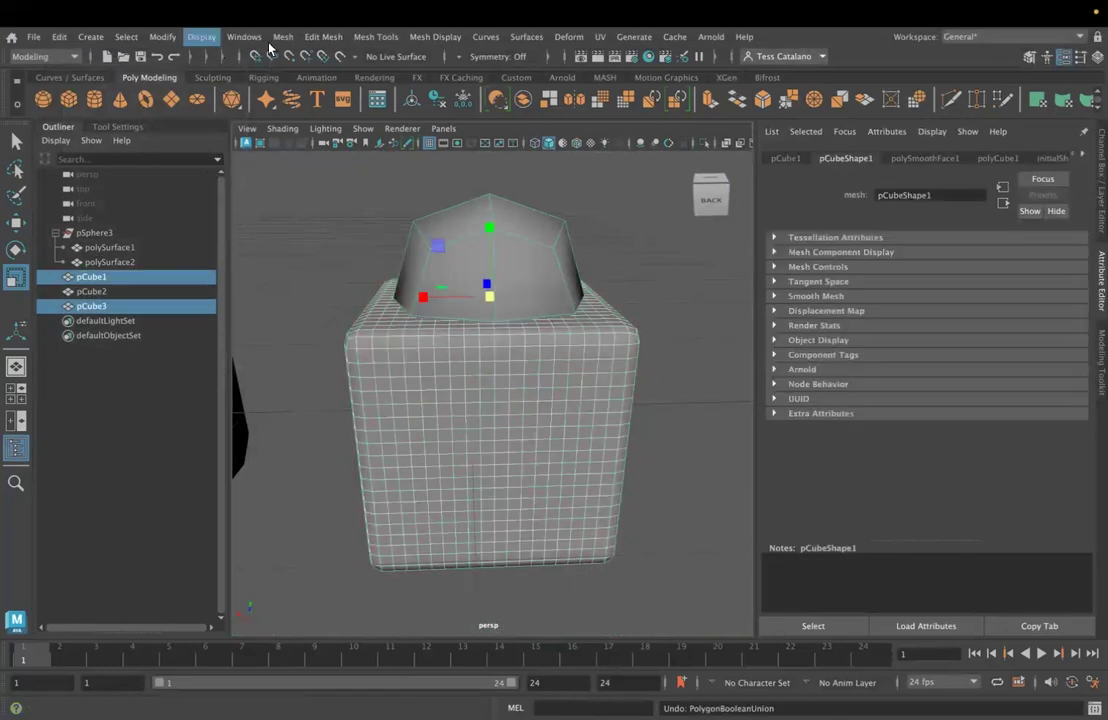
pyautogui.click(323, 37)
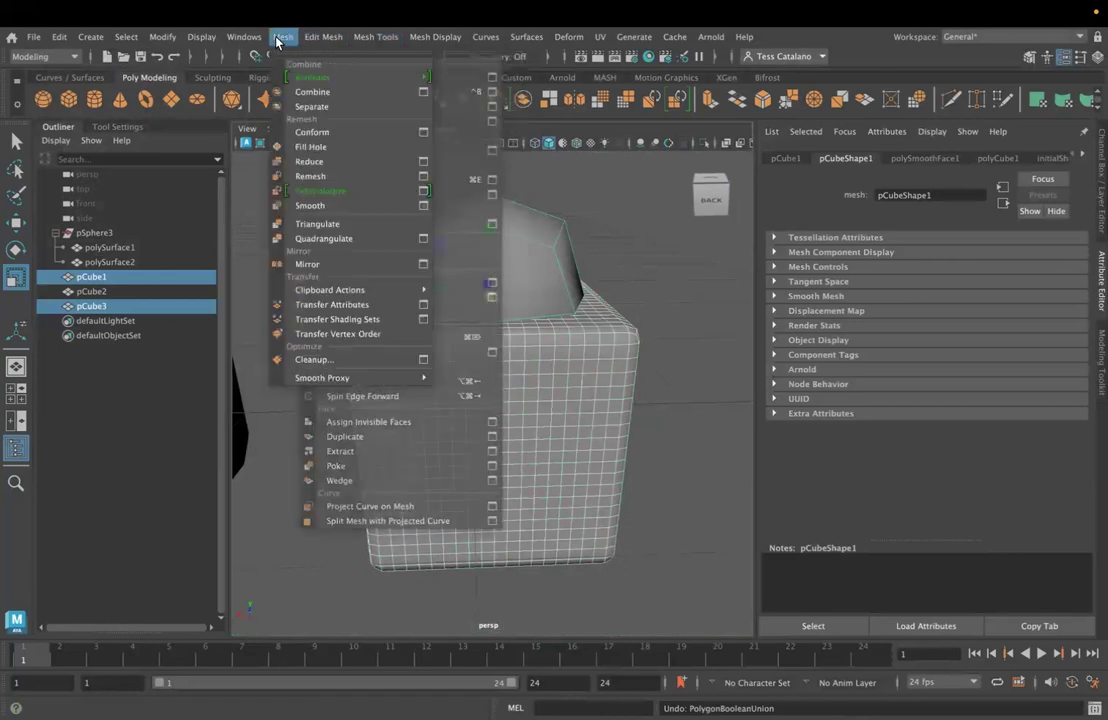
pyautogui.moveTo(340, 77)
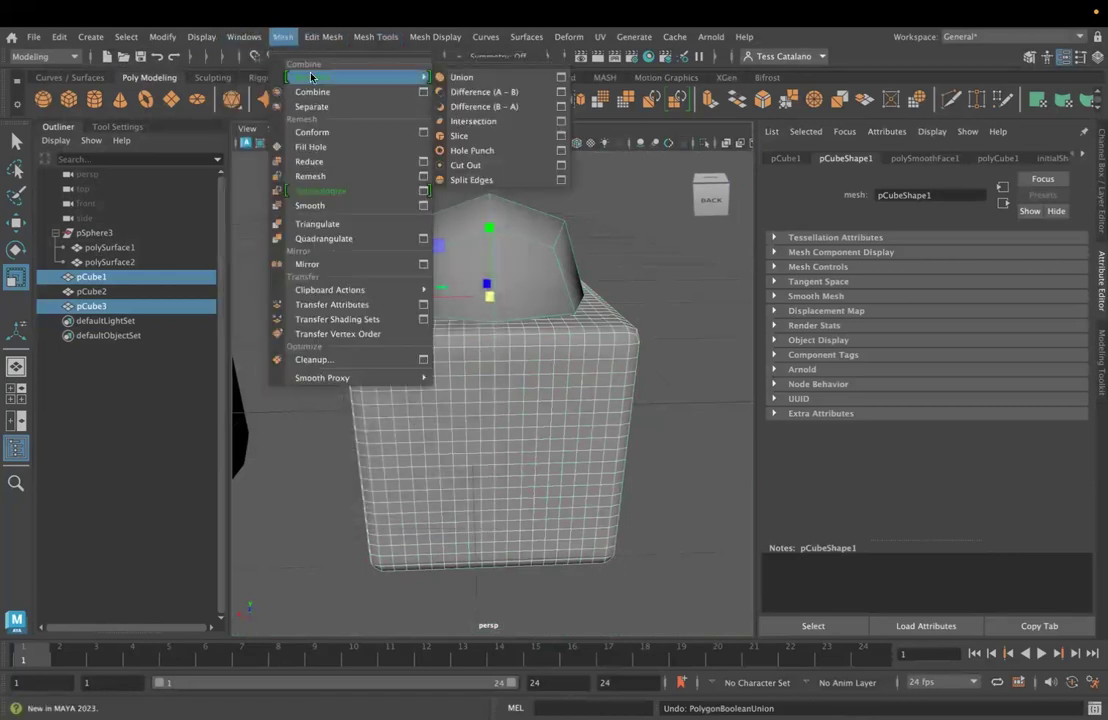
pyautogui.click(484, 92)
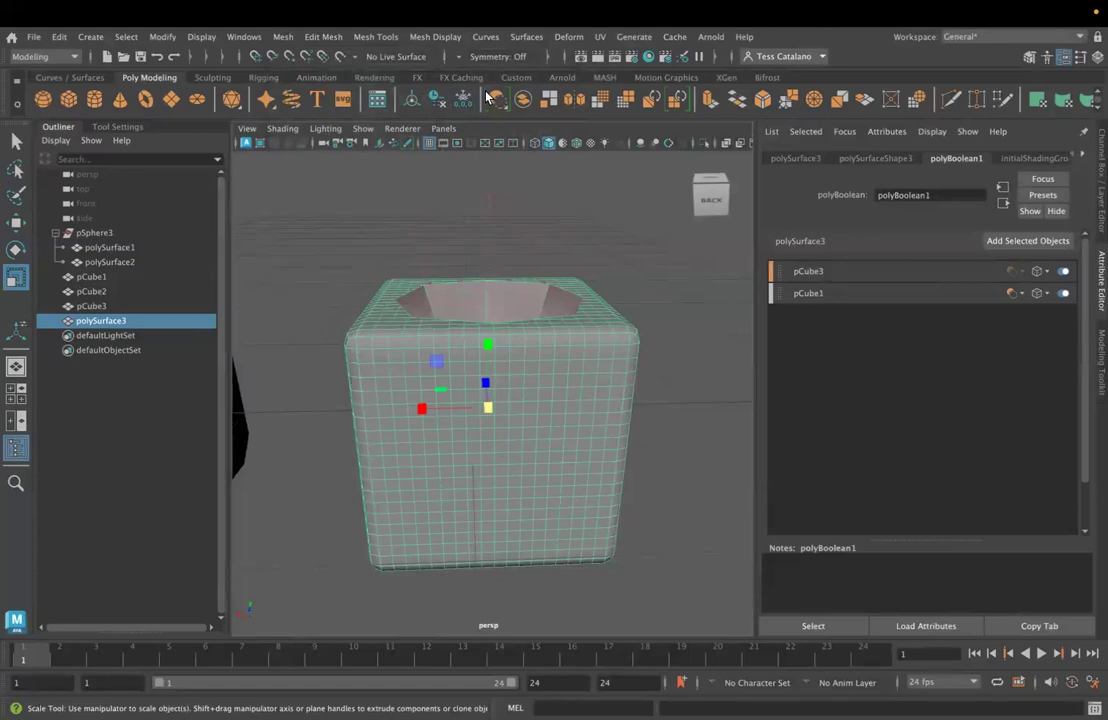
pyautogui.keyDown('alt'); pyautogui.moveTo(537, 339); pyautogui.dragTo(555, 389); pyautogui.keyUp('alt')
pyautogui.scroll(5, 551, 359)
pyautogui.press('q')
# - Undo the A − B difference, then subtract the cube from the top shape with Difference (B − A)
pyautogui.hotkey('ctrl', 'z')
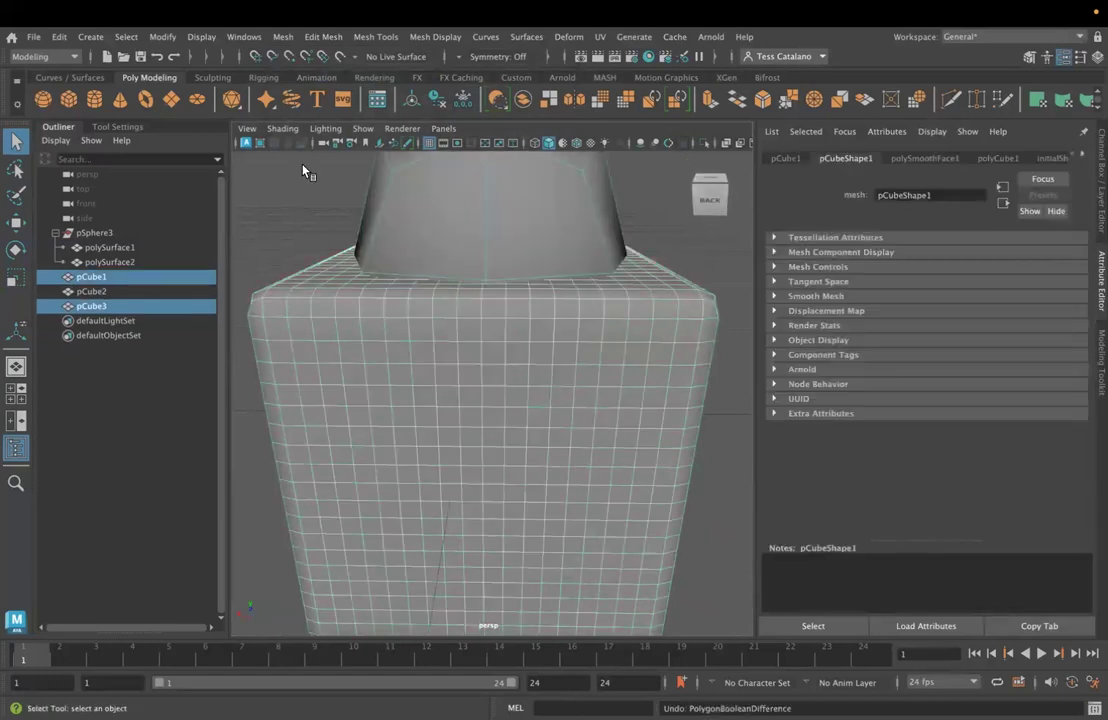
pyautogui.click(284, 38)
pyautogui.moveTo(297, 80)
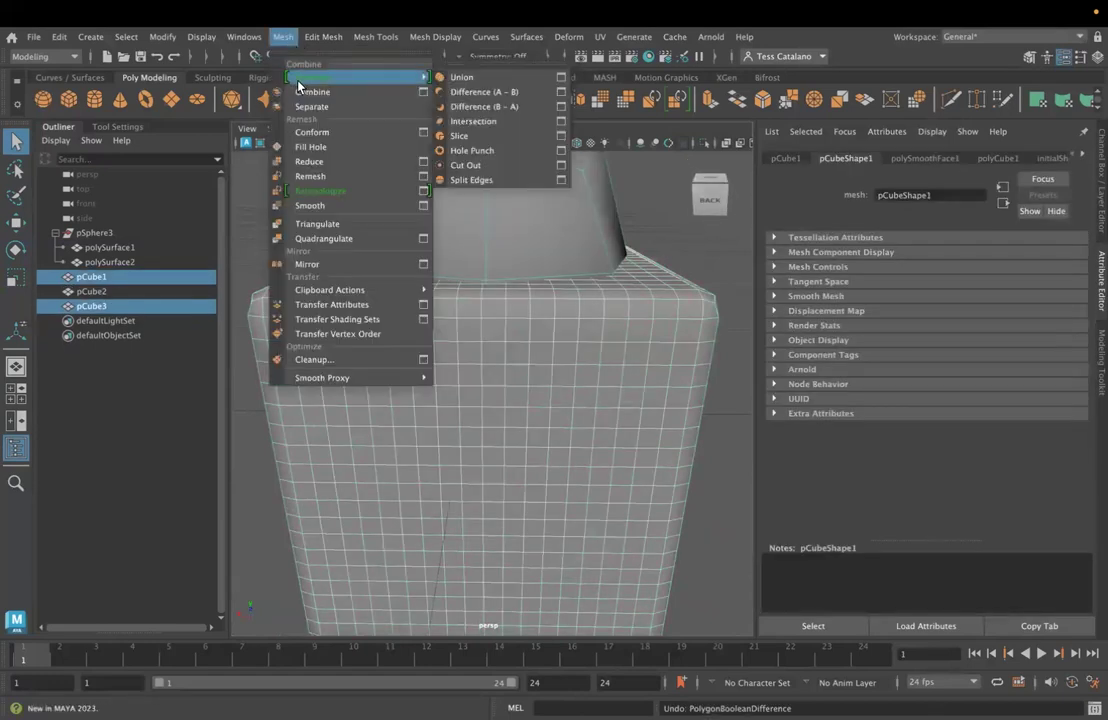
pyautogui.click(464, 107)
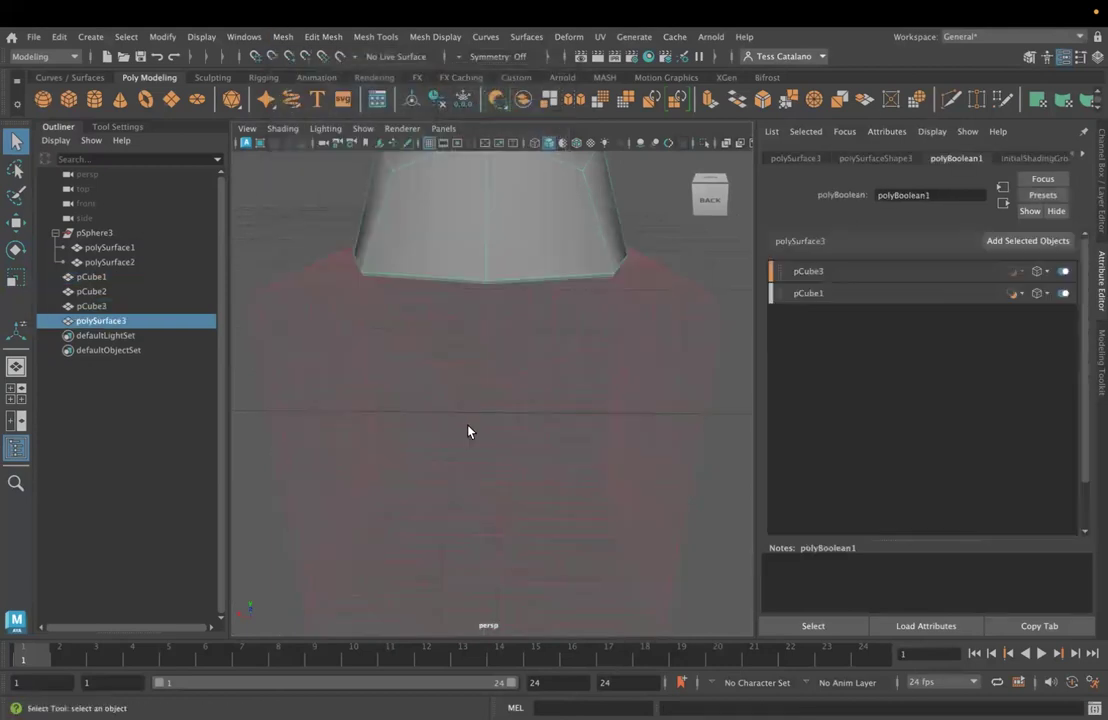
# - Inspect the B − A result from several angles, then undo it to restore the separate meshes
pyautogui.keyDown('alt'); pyautogui.moveTo(491, 252); pyautogui.dragTo(481, 305); pyautogui.keyUp('alt')
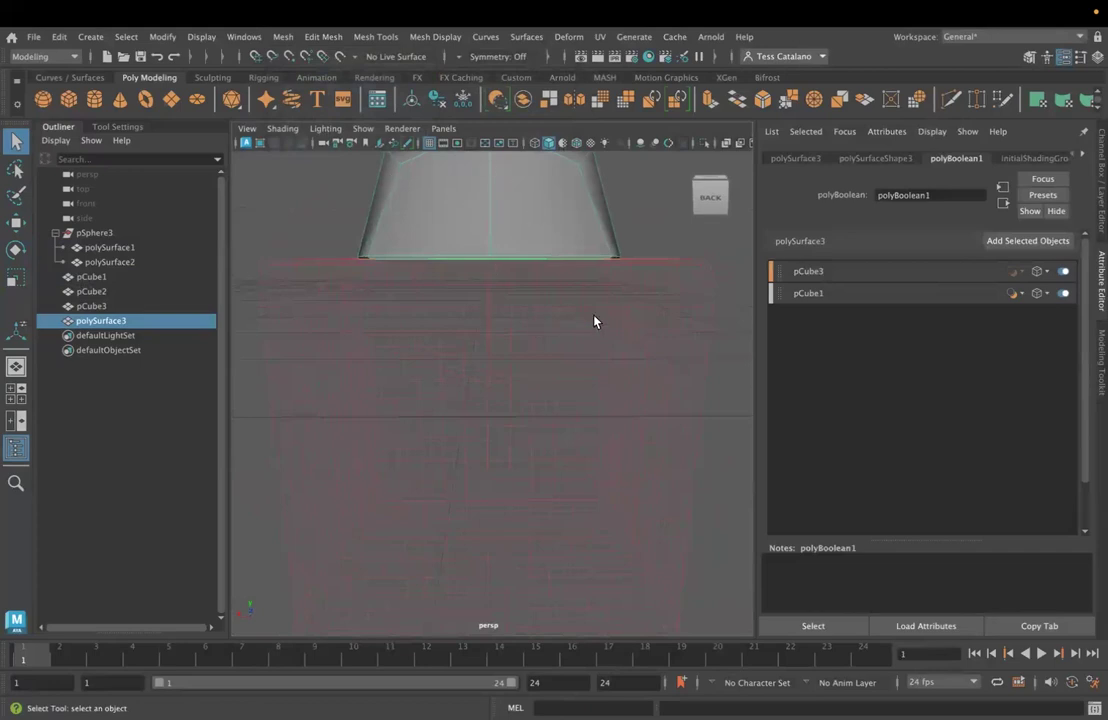
pyautogui.keyDown('alt'); pyautogui.moveTo(436, 399); pyautogui.dragTo(519, 401); pyautogui.keyUp('alt')
pyautogui.scroll(-5, 519, 401)
pyautogui.hotkey('ctrl', 'z')
# - Apply a Boolean Intersection to keep only the overlapping volume, and inspect its gridded top face
pyautogui.click(283, 36)
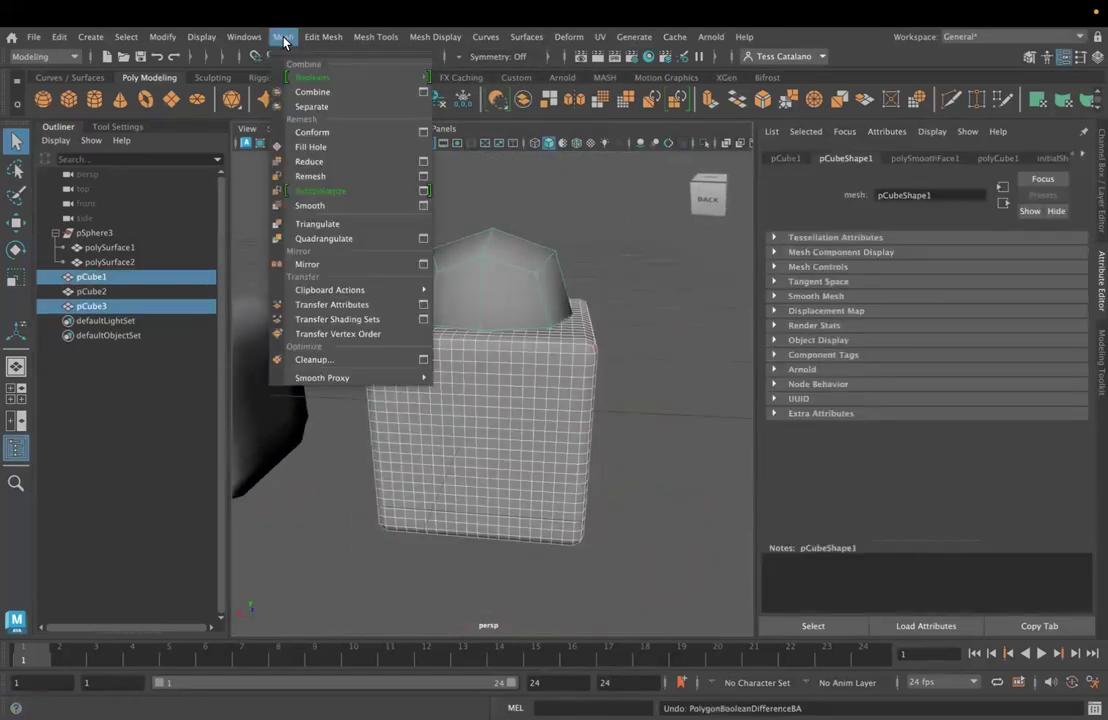
pyautogui.moveTo(320, 77)
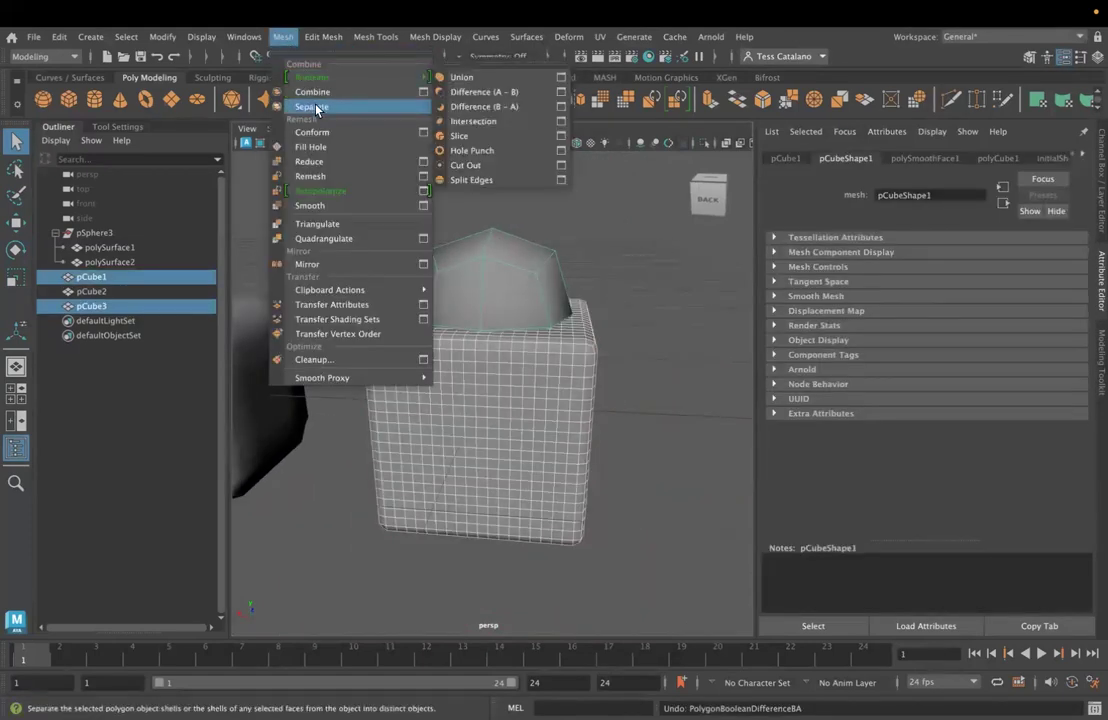
pyautogui.click(475, 121)
pyautogui.keyDown('alt'); pyautogui.moveTo(485, 438); pyautogui.dragTo(537, 445); pyautogui.keyUp('alt')
pyautogui.scroll(3, 509, 356)
pyautogui.keyDown('alt'); pyautogui.moveTo(509, 356); pyautogui.dragTo(458, 360); pyautogui.keyUp('alt')
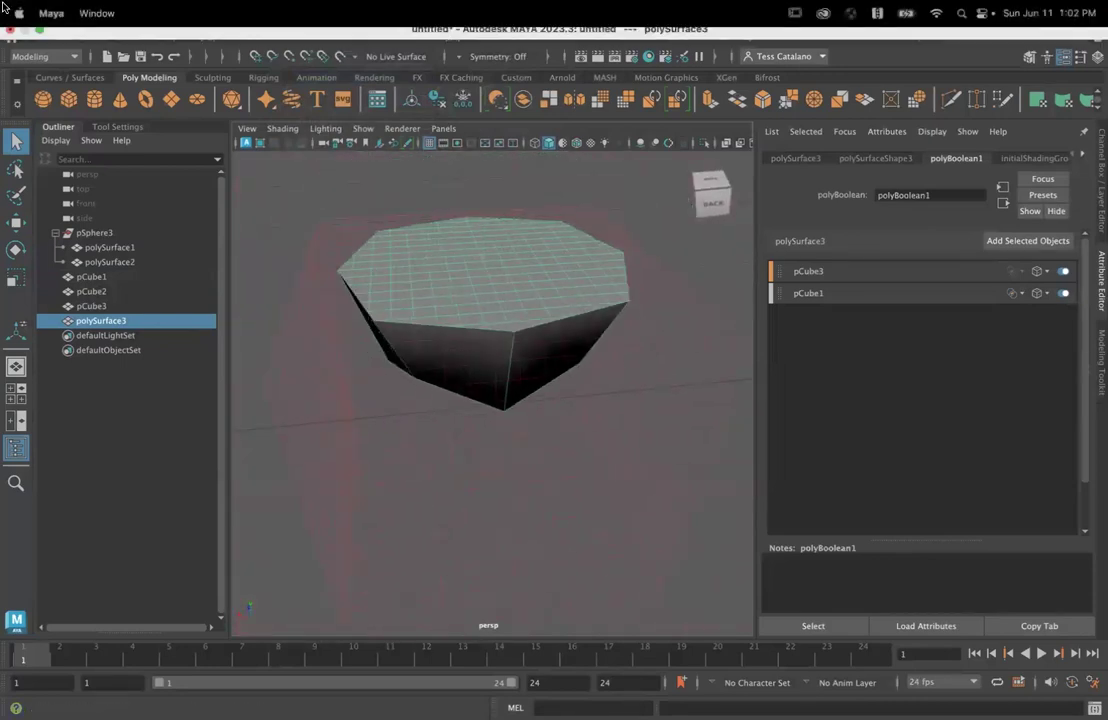
# - Delete the construction history of all objects via Edit > Delete All by Type > History
pyautogui.click(35, 37)
pyautogui.moveTo(59, 37)
pyautogui.moveTo(150, 198)
pyautogui.click(285, 197)
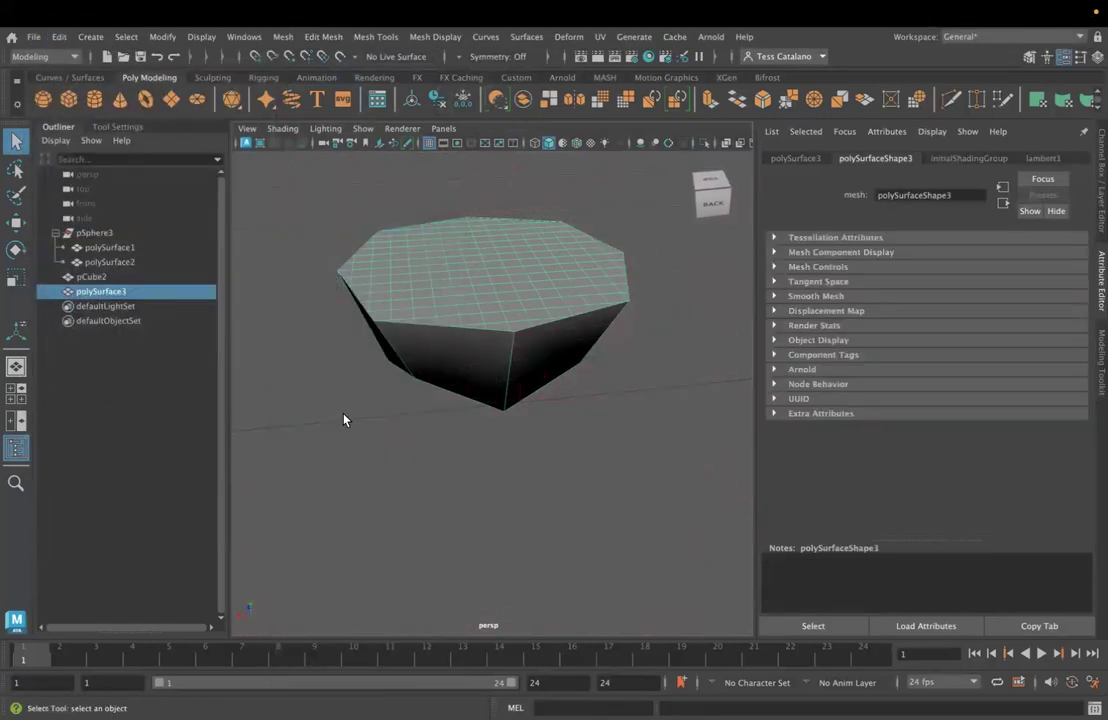